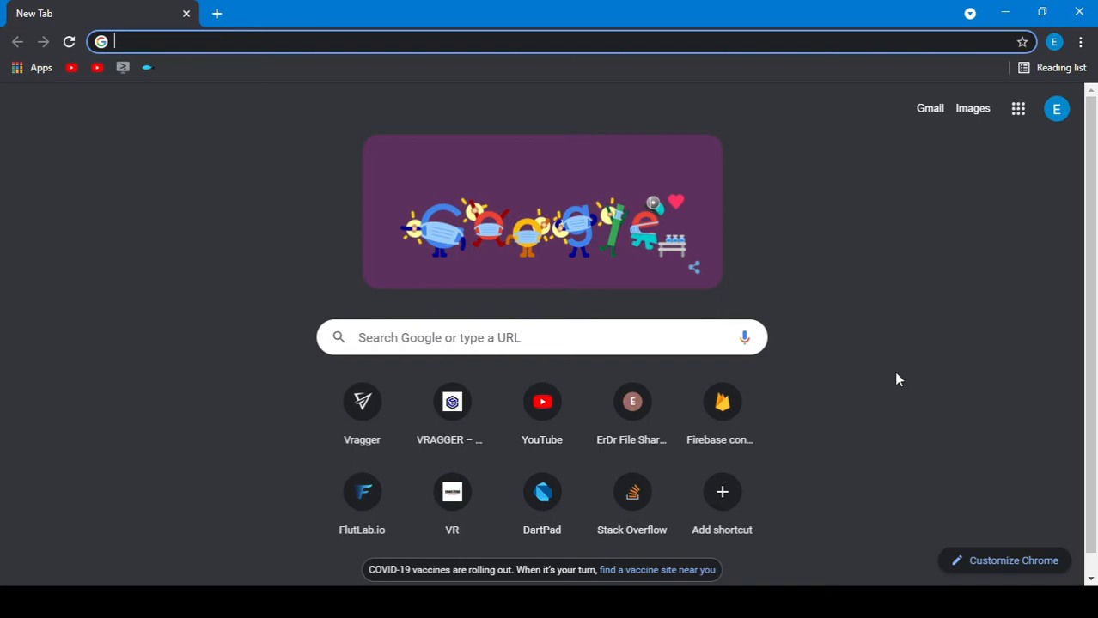
Search Google for "web server" and look through the results
{"action": "left_click", "coordinate": [291, 37]}
{"action": "type", "text": "e"}
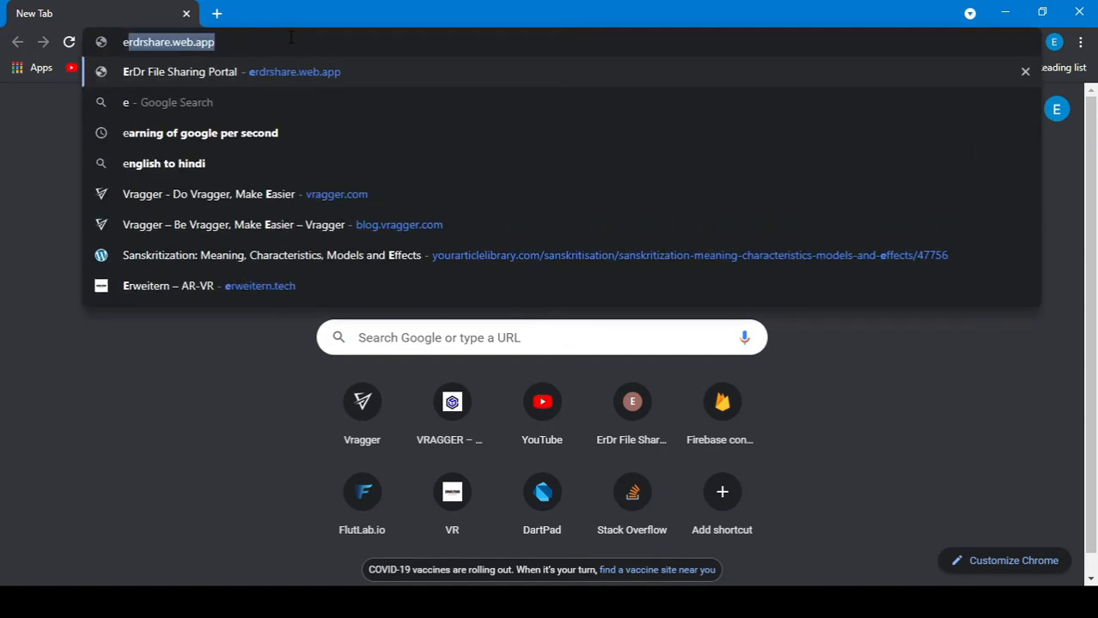
{"action": "key", "text": "BackSpace"}
{"action": "key", "text": "BackSpace"}
{"action": "type", "text": "web server"}
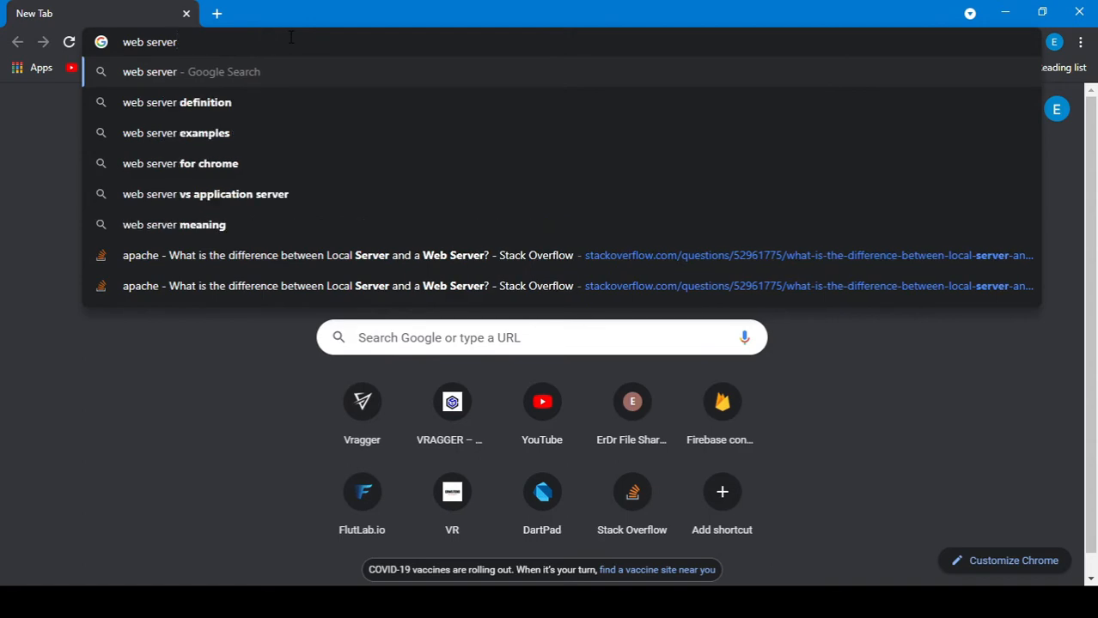
{"action": "key", "text": "Return"}
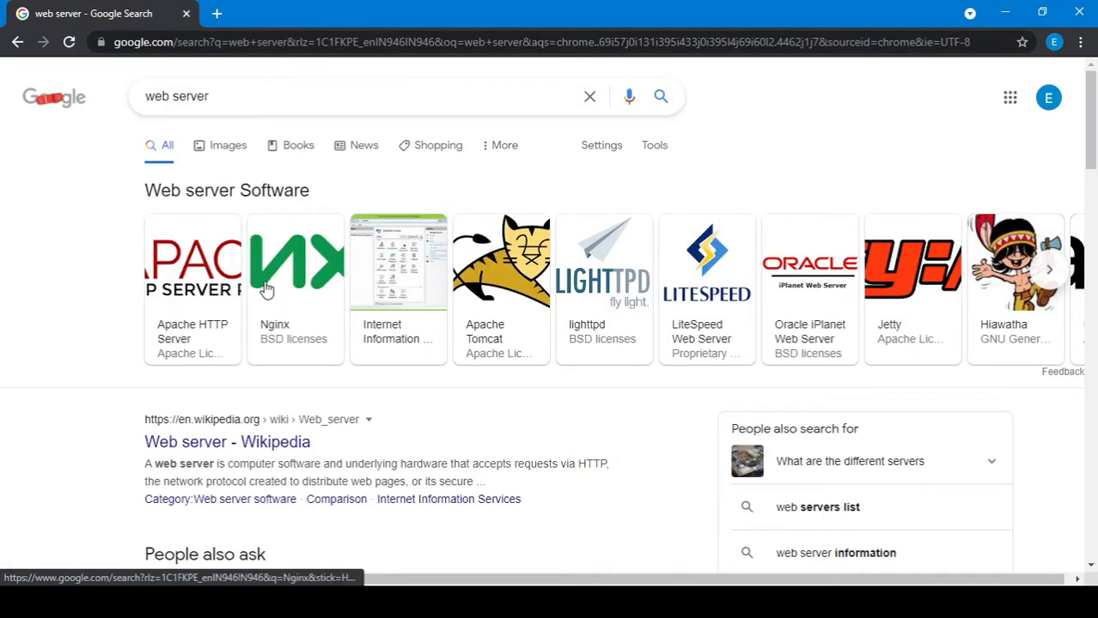
{"action": "scroll", "coordinate": [266, 290], "scroll_direction": "down", "scroll_amount": 5}
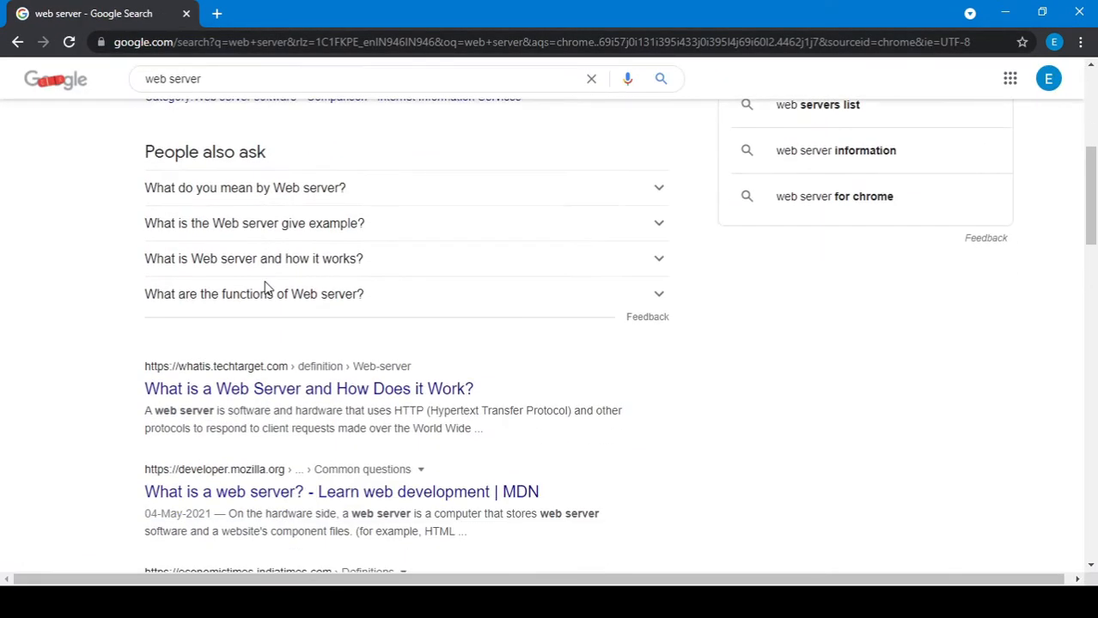
{"action": "scroll", "coordinate": [284, 276], "scroll_direction": "up", "scroll_amount": 5}
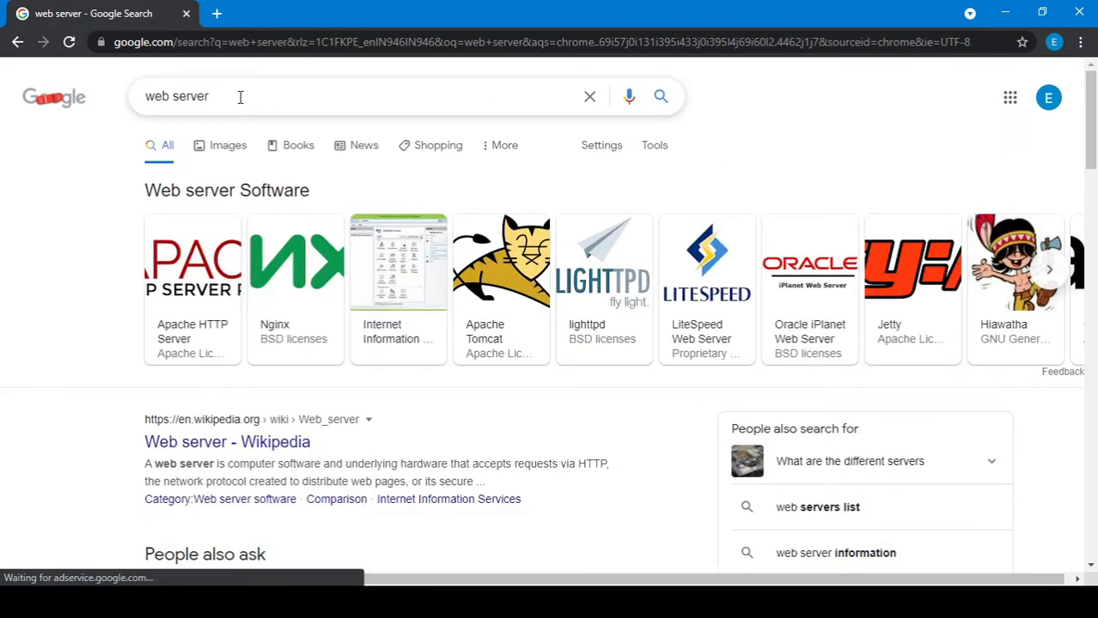
Change the Google search to "web hosting" and look through the hosting providers in the results
{"action": "left_click", "coordinate": [240, 97]}
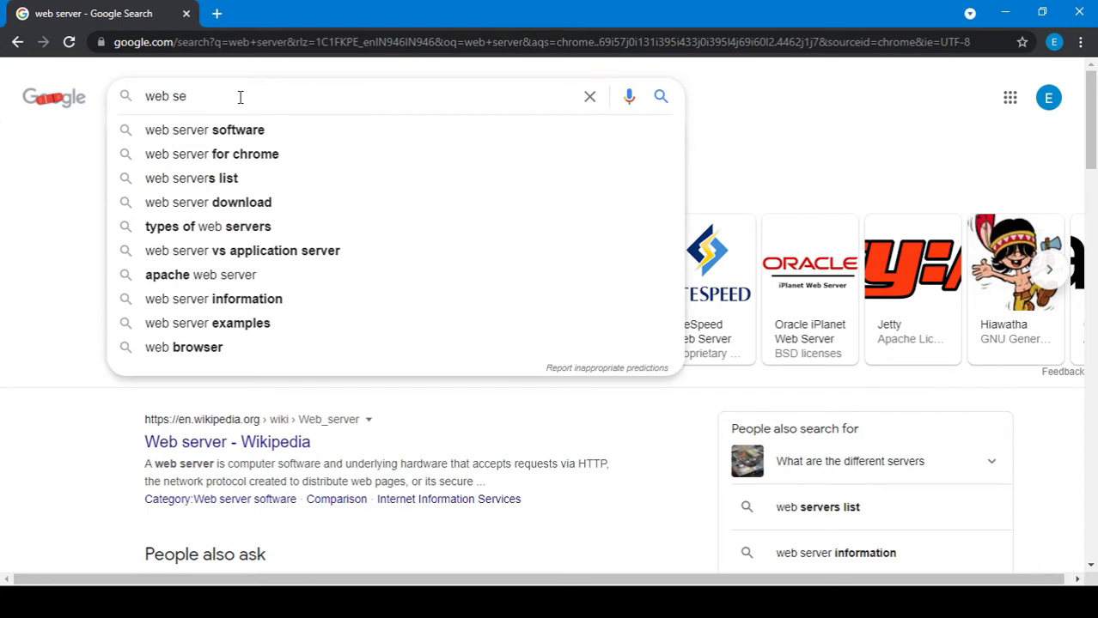
{"action": "key", "text": "BackSpace"}
{"action": "key", "text": "BackSpace"}
{"action": "type", "text": "hos"}
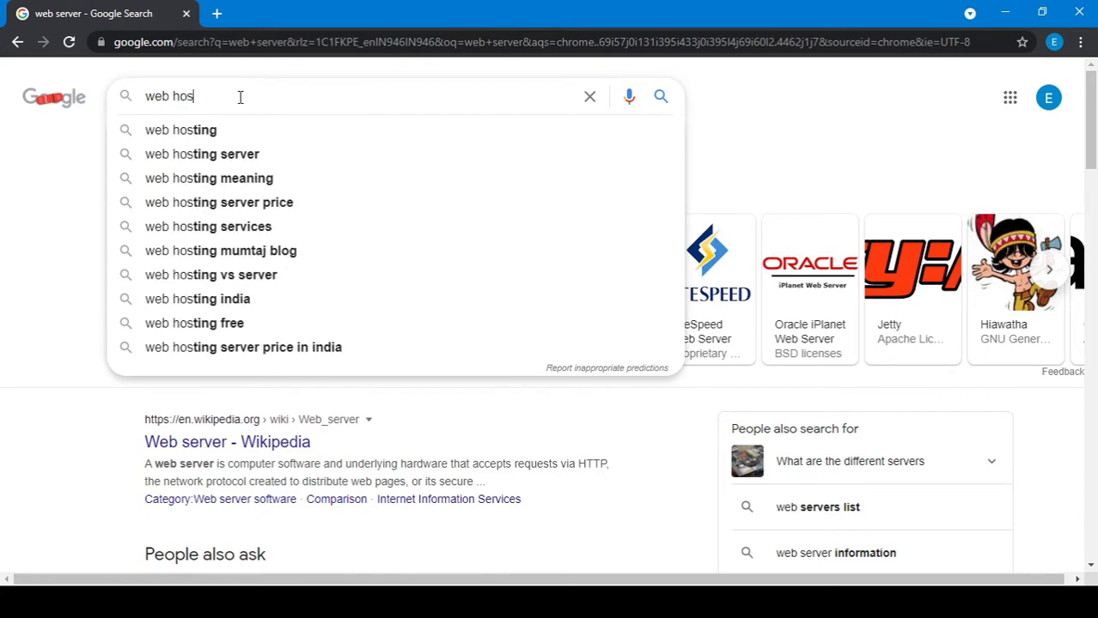
{"action": "type", "text": "ting"}
{"action": "key", "text": "Return"}
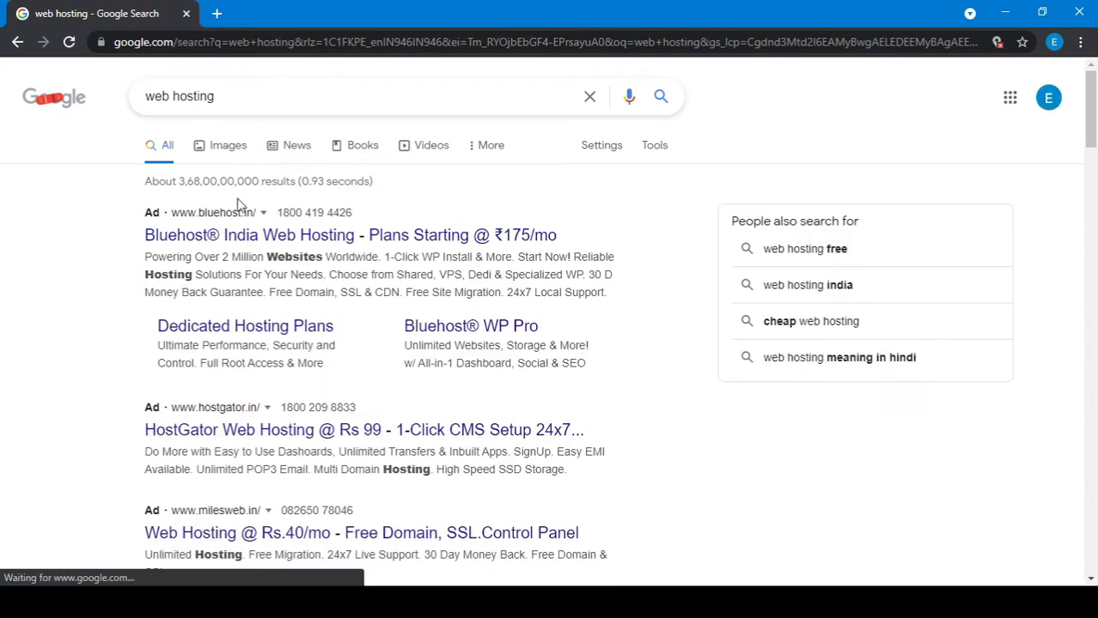
{"action": "scroll", "coordinate": [210, 335], "scroll_direction": "down", "scroll_amount": 2}
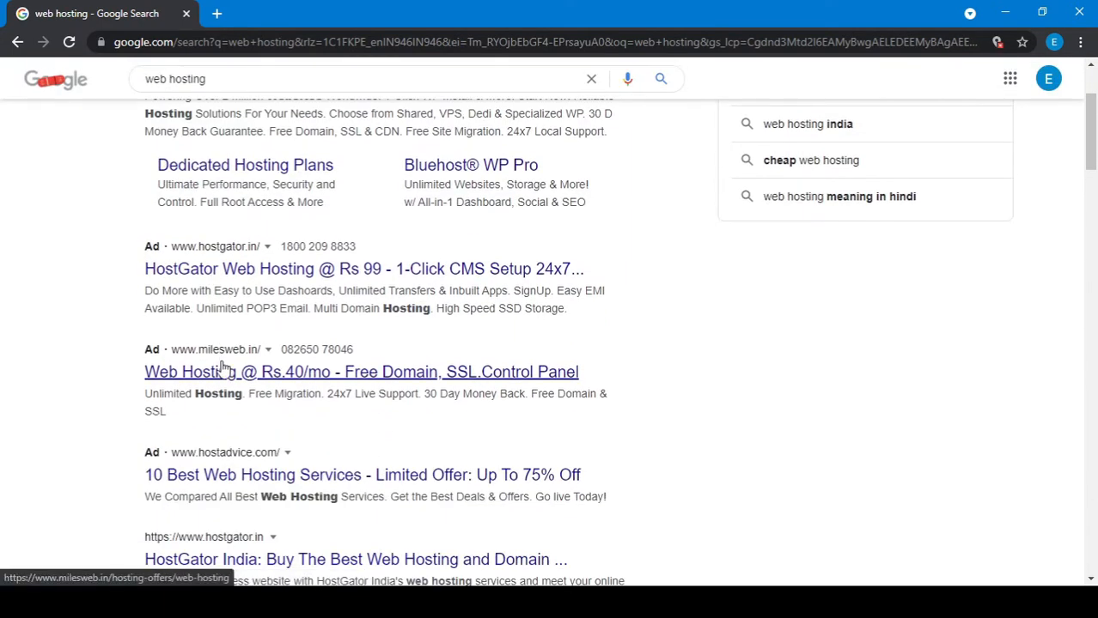
{"action": "scroll", "coordinate": [225, 375], "scroll_direction": "down", "scroll_amount": 2}
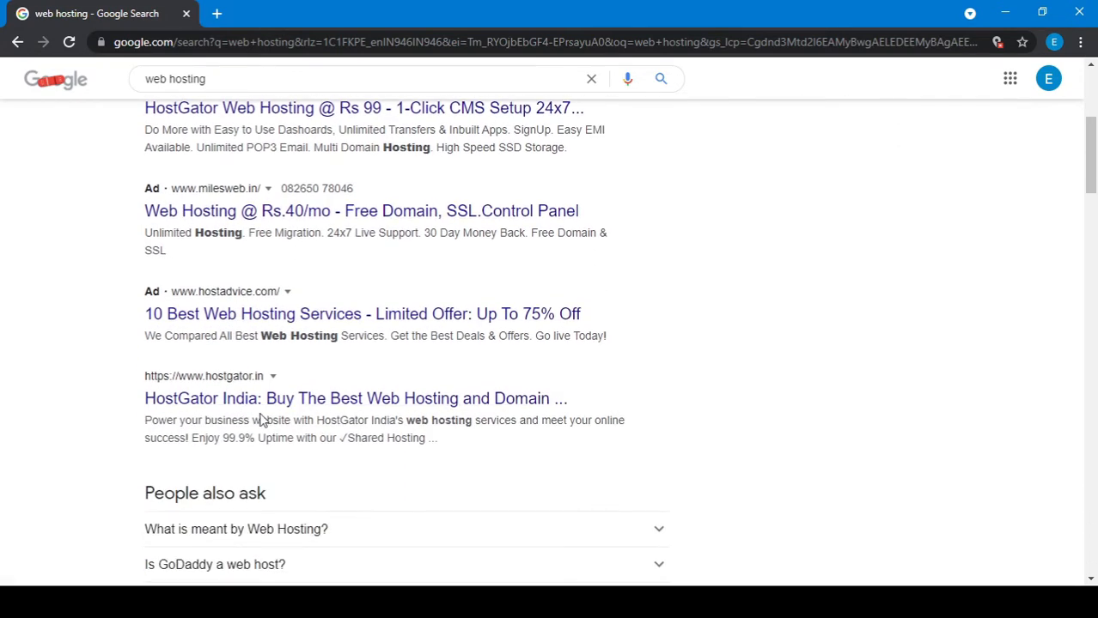
{"action": "scroll", "coordinate": [283, 422], "scroll_direction": "down", "scroll_amount": 4}
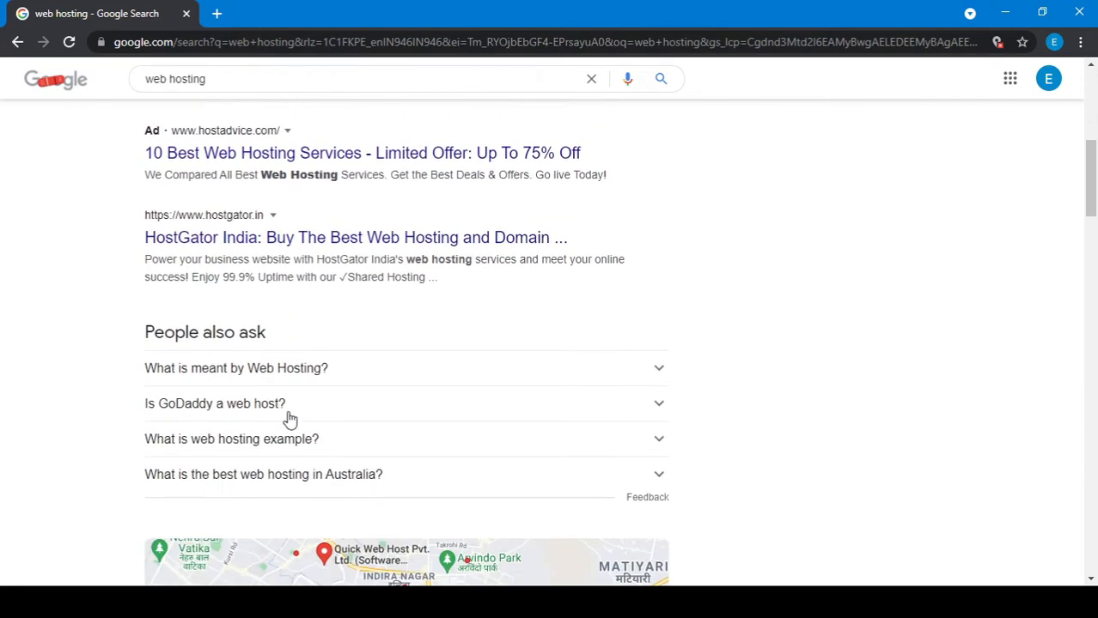
{"action": "scroll", "coordinate": [286, 398], "scroll_direction": "down", "scroll_amount": 2}
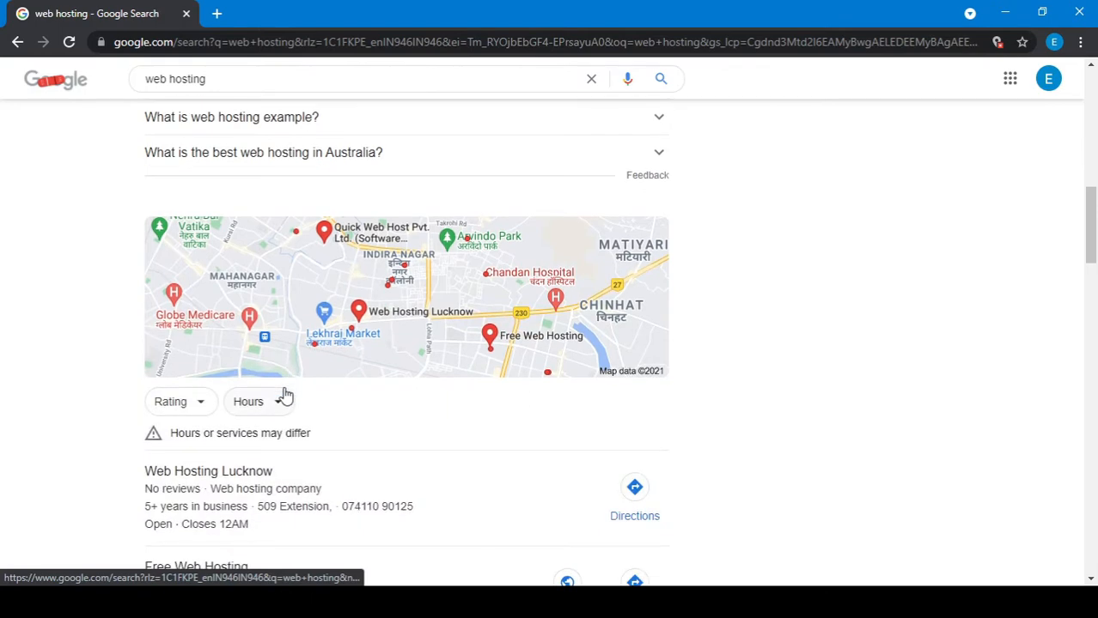
{"action": "scroll", "coordinate": [284, 397], "scroll_direction": "up", "scroll_amount": 5}
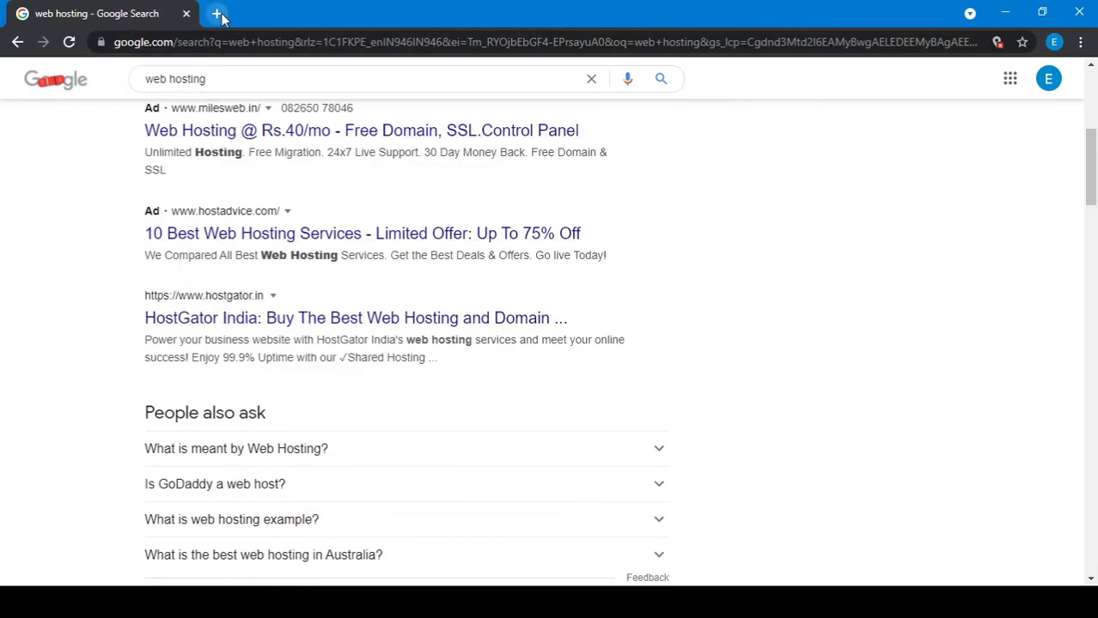
Search for "hostinger" in a new browser tab and open the hostinger.in website
{"action": "left_click", "coordinate": [218, 14]}
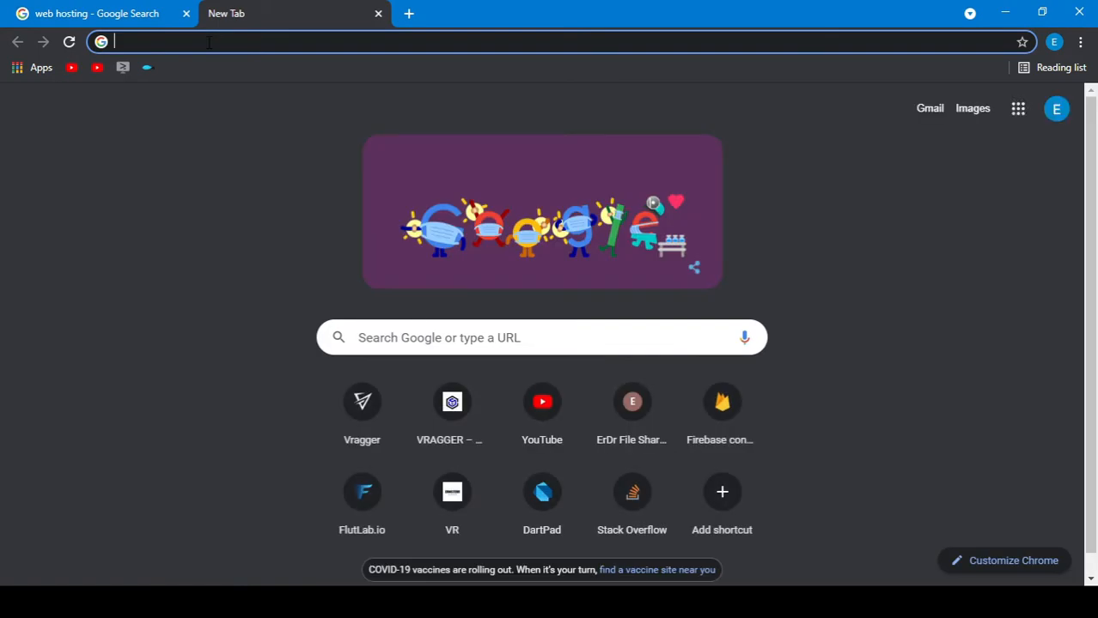
{"action": "type", "text": "hostinge"}
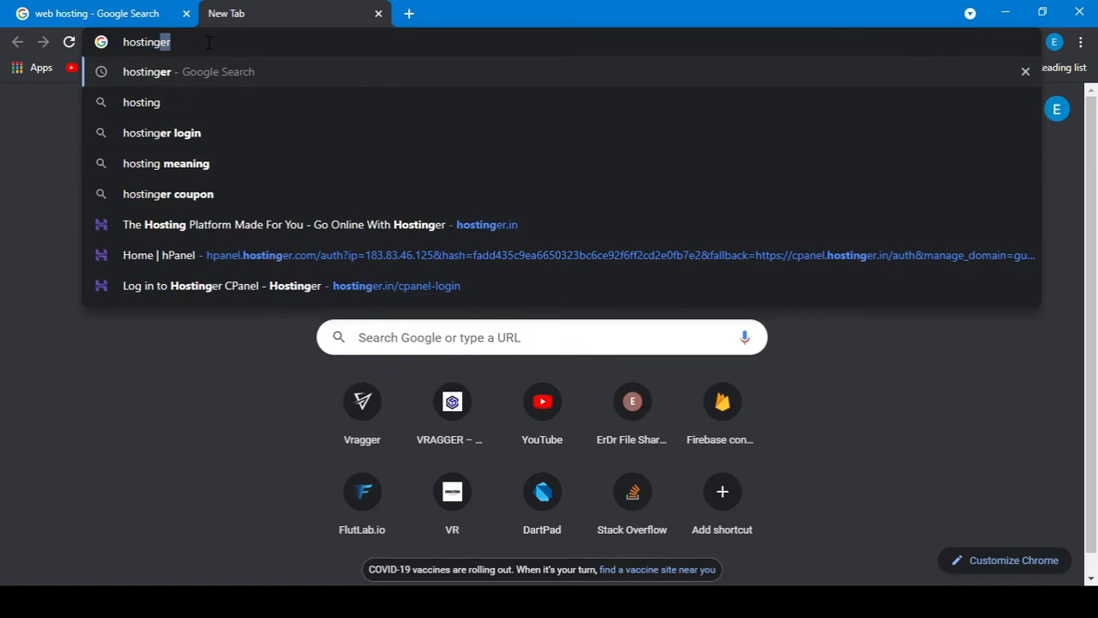
{"action": "key", "text": "Return"}
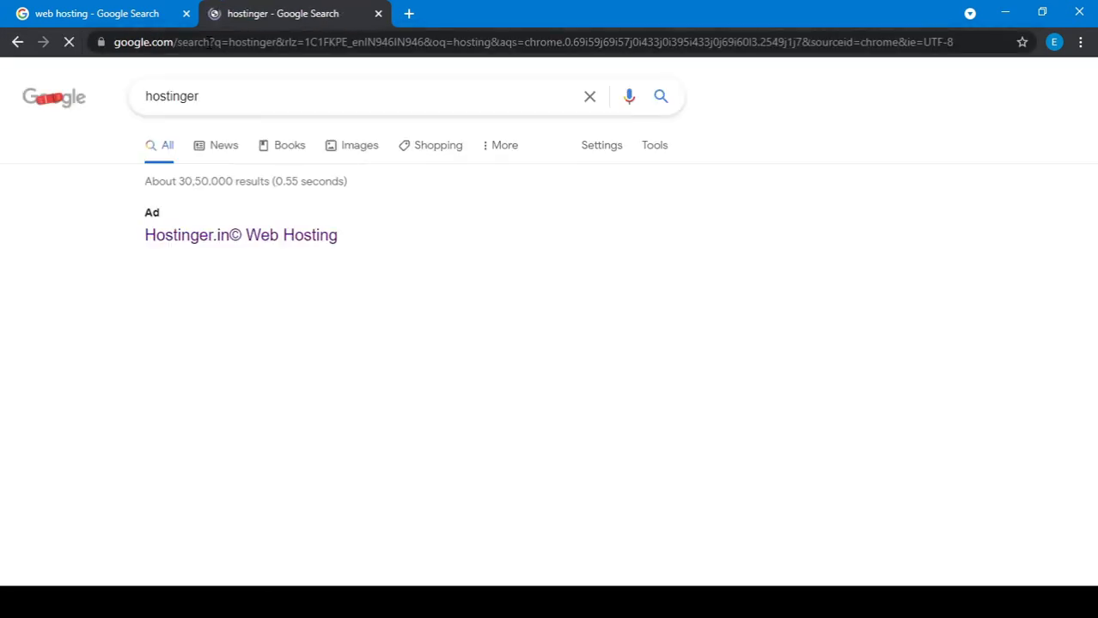
{"action": "left_click", "coordinate": [215, 503]}
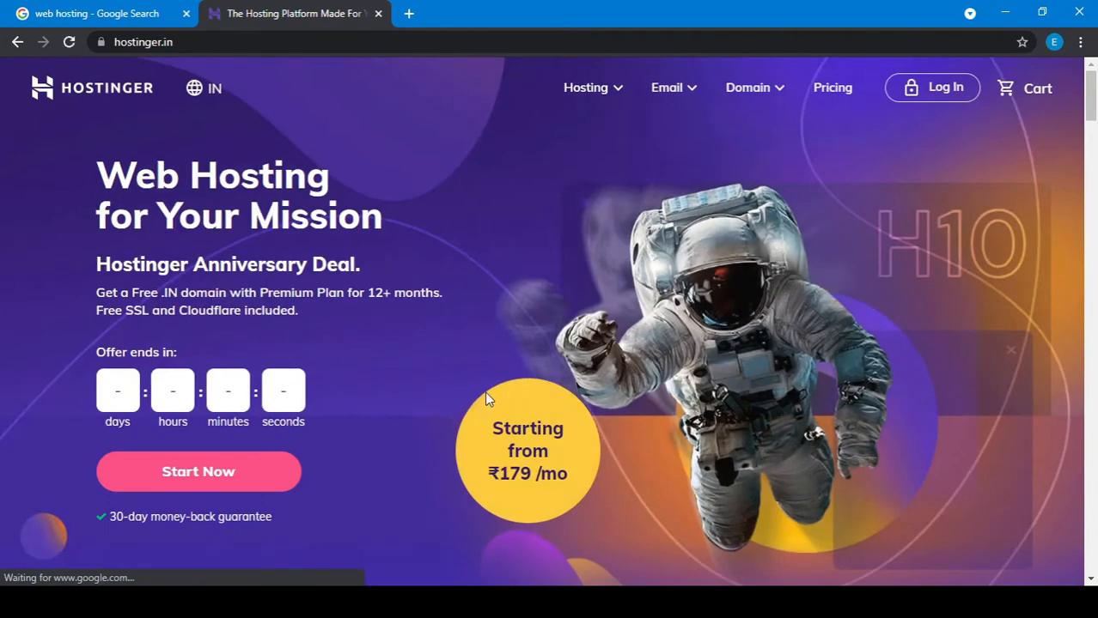
Compare the web hosting plans on the Hostinger home page and add Premium Web Hosting to the cart
{"action": "scroll", "coordinate": [484, 392], "scroll_direction": "down", "scroll_amount": 1}
{"action": "scroll", "coordinate": [484, 391], "scroll_direction": "down", "scroll_amount": 6}
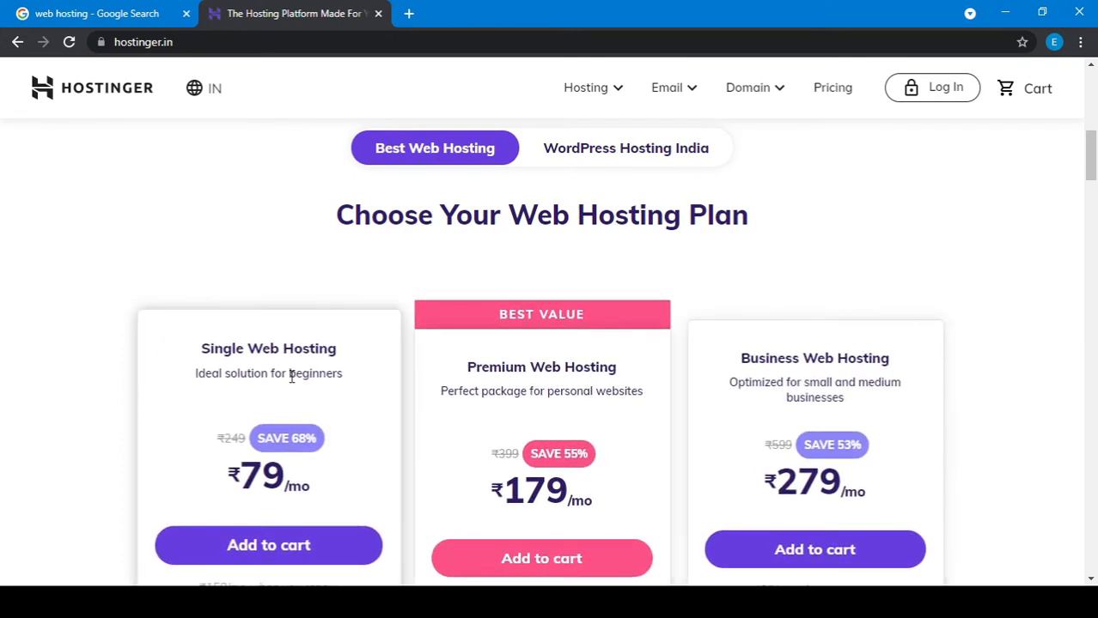
{"action": "scroll", "coordinate": [292, 378], "scroll_direction": "down", "scroll_amount": 3}
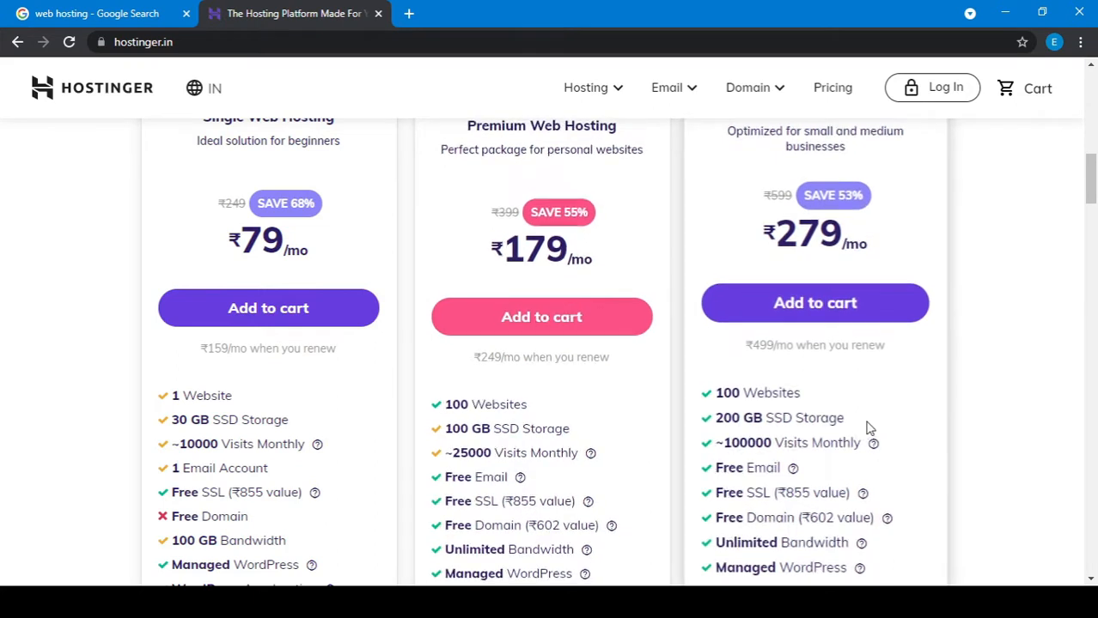
{"action": "scroll", "coordinate": [806, 413], "scroll_direction": "up", "scroll_amount": 2}
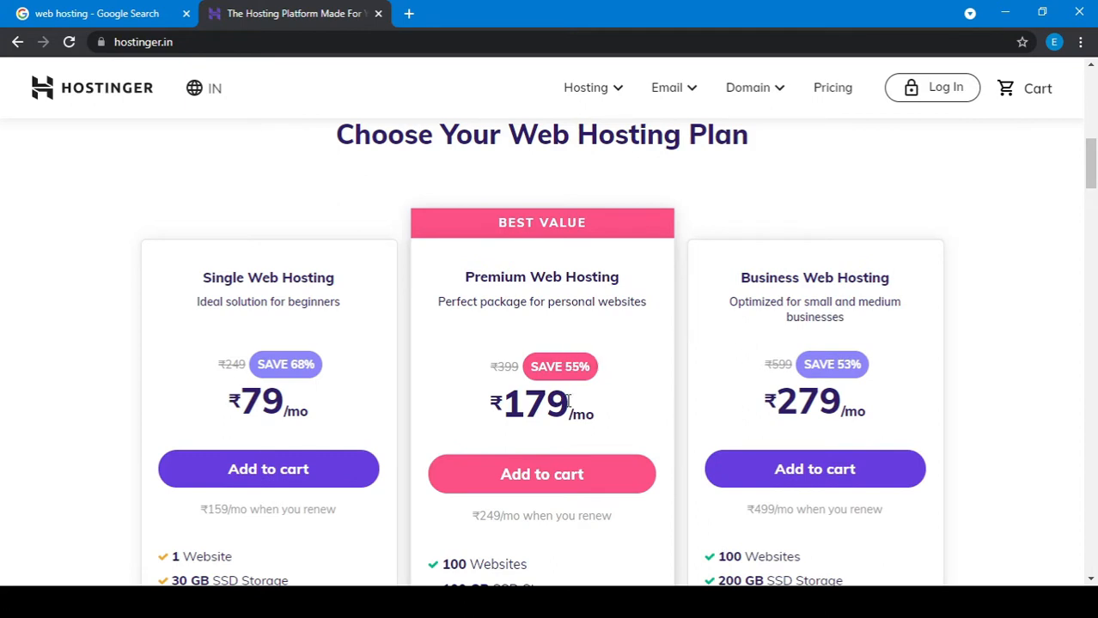
{"action": "scroll", "coordinate": [485, 344], "scroll_direction": "down", "scroll_amount": 2}
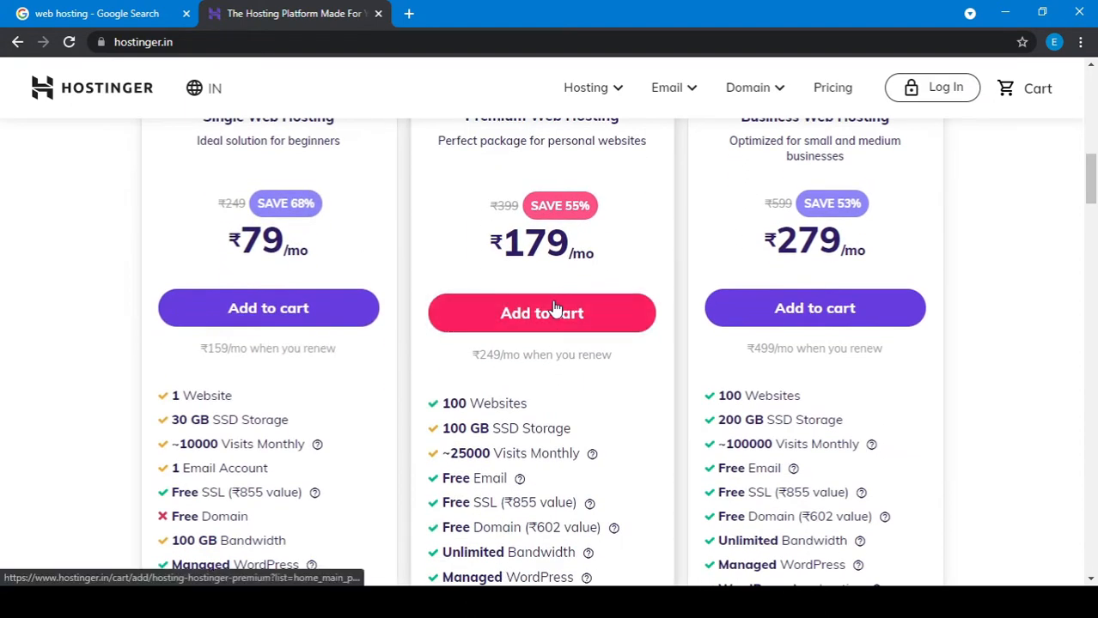
{"action": "scroll", "coordinate": [554, 307], "scroll_direction": "up", "scroll_amount": 8}
{"action": "scroll", "coordinate": [554, 307], "scroll_direction": "down", "scroll_amount": 5}
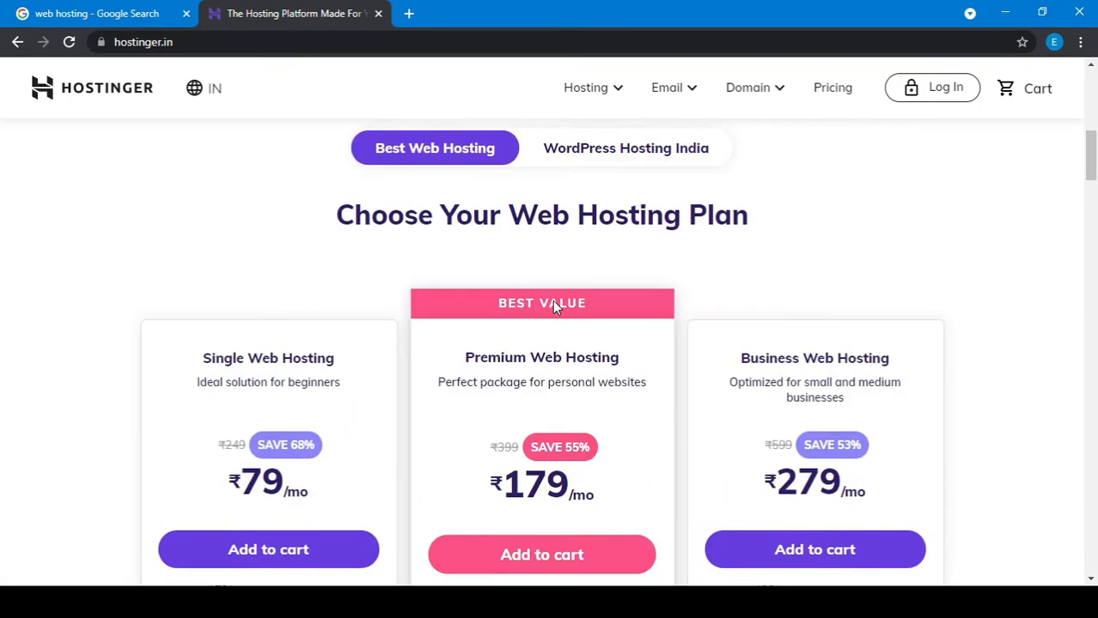
{"action": "scroll", "coordinate": [554, 307], "scroll_direction": "down", "scroll_amount": 5}
{"action": "scroll", "coordinate": [554, 301], "scroll_direction": "up", "scroll_amount": 1}
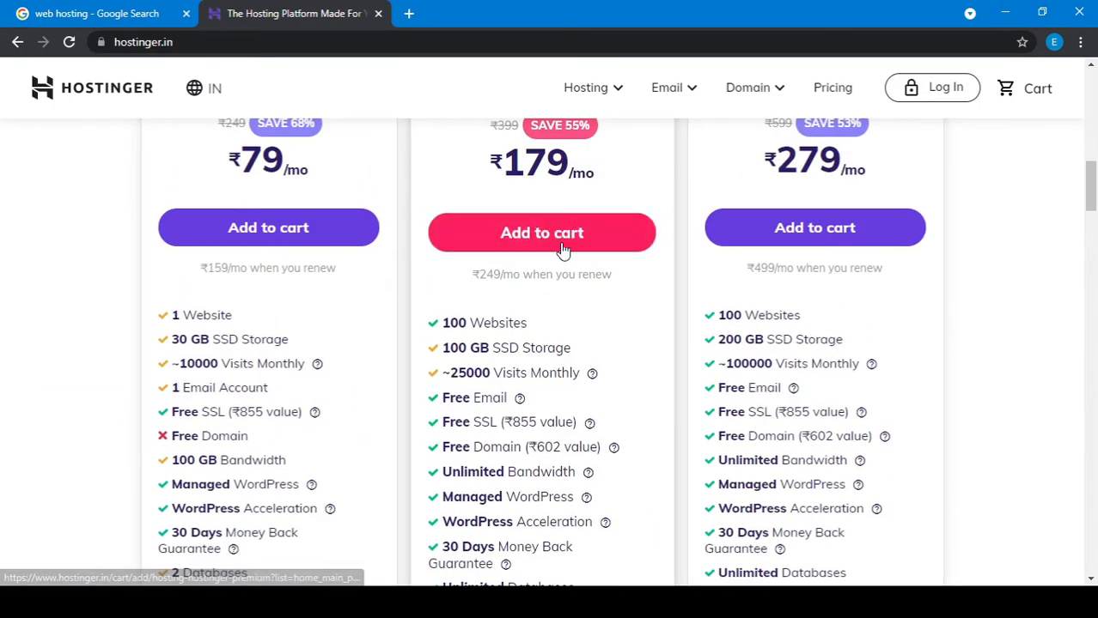
{"action": "left_click", "coordinate": [563, 249]}
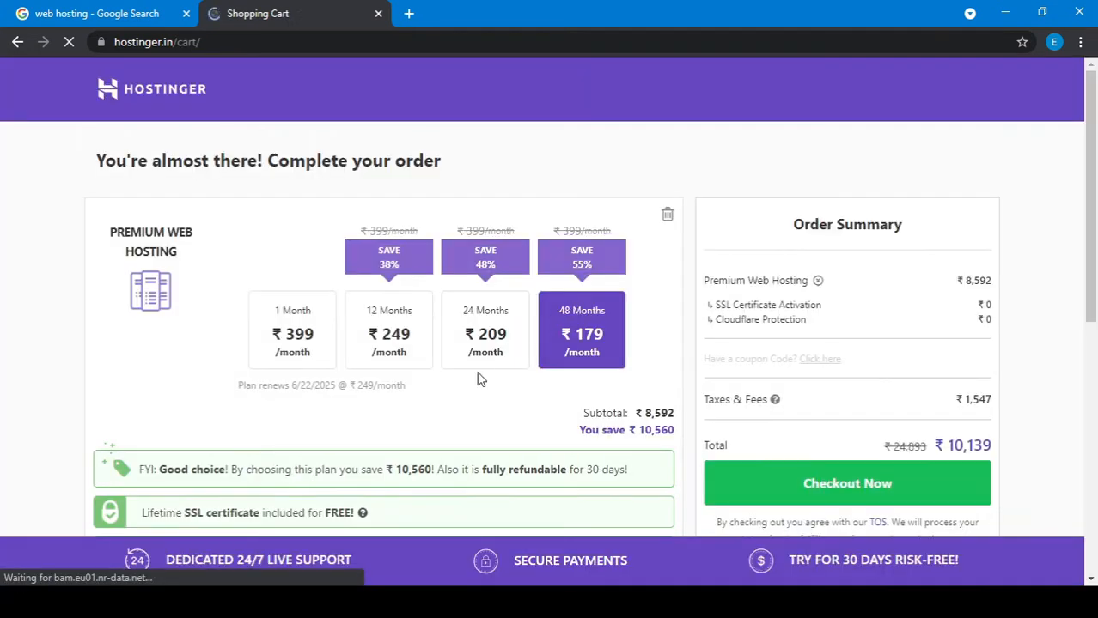
Review the cart's plan extras, free domain offer and order summary, and proceed to checkout
{"action": "scroll", "coordinate": [479, 378], "scroll_direction": "down", "scroll_amount": 2}
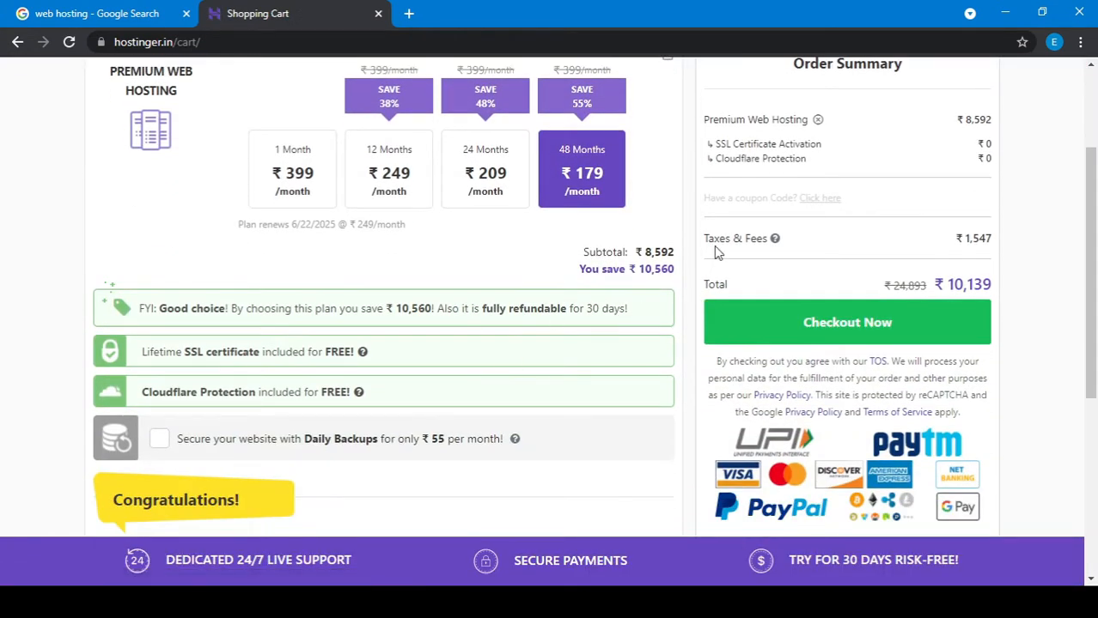
{"action": "scroll", "coordinate": [695, 328], "scroll_direction": "down", "scroll_amount": 3}
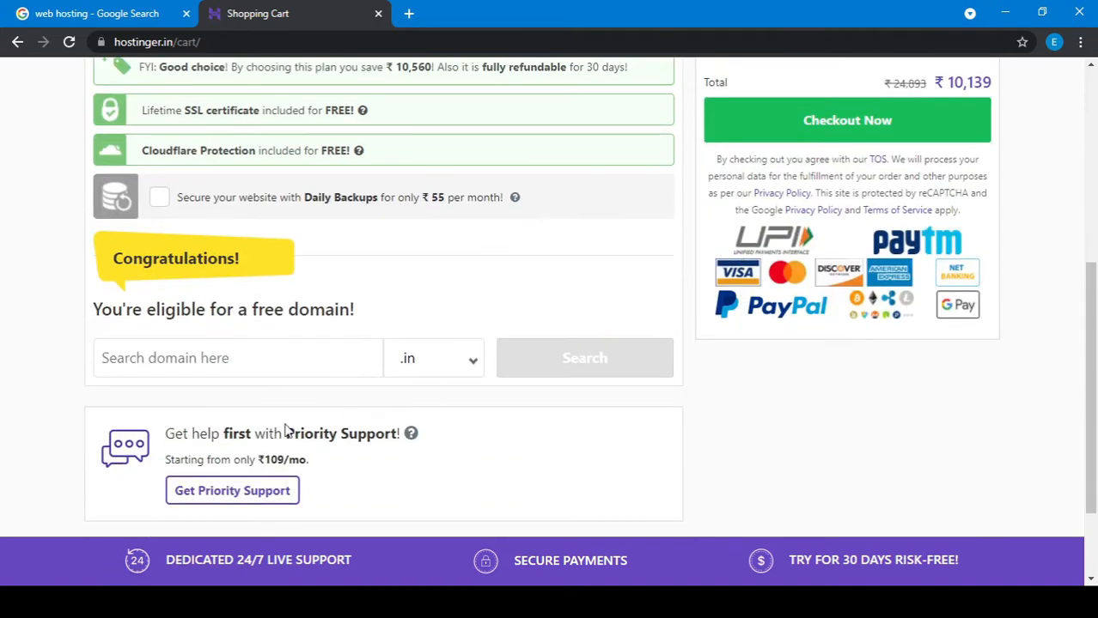
{"action": "scroll", "coordinate": [290, 433], "scroll_direction": "down", "scroll_amount": 2}
{"action": "scroll", "coordinate": [650, 307], "scroll_direction": "up", "scroll_amount": 4}
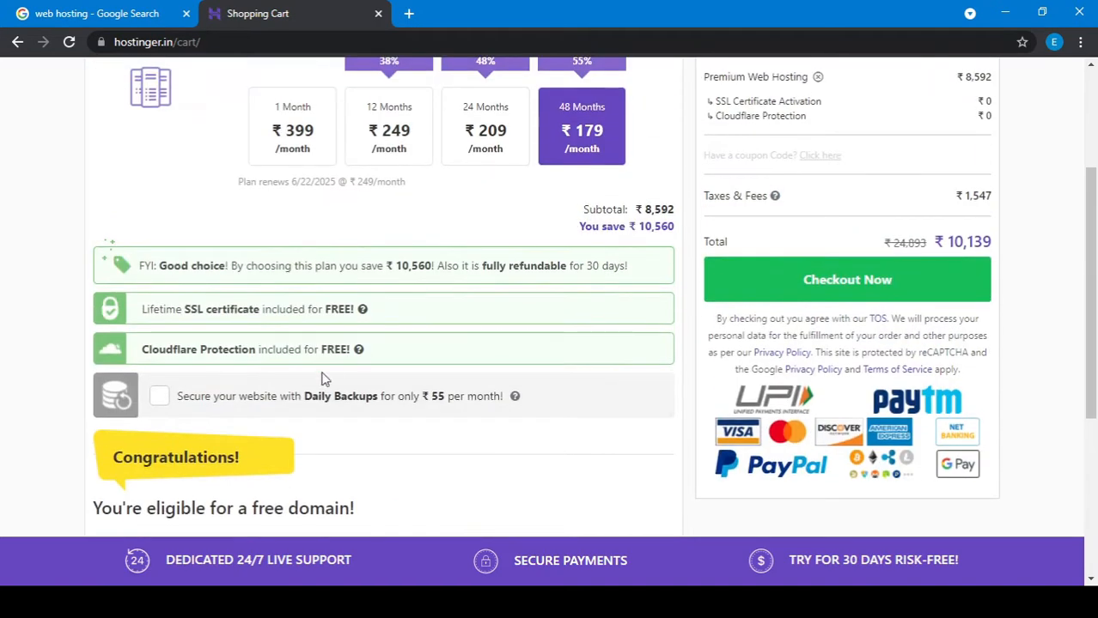
{"action": "scroll", "coordinate": [324, 379], "scroll_direction": "down", "scroll_amount": 2}
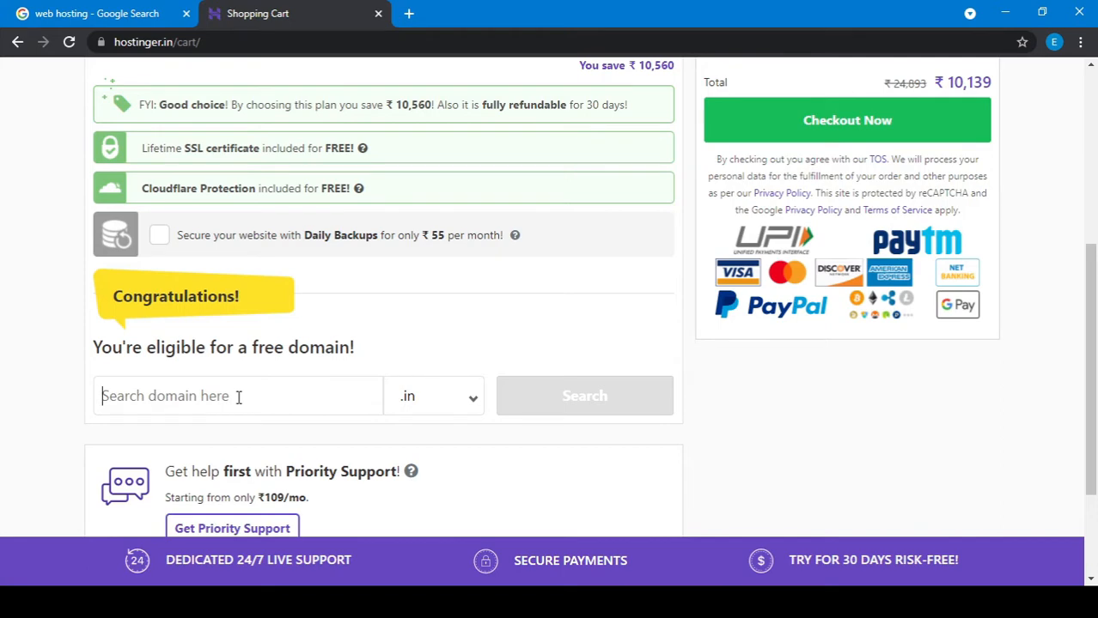
{"action": "left_click", "coordinate": [926, 129]}
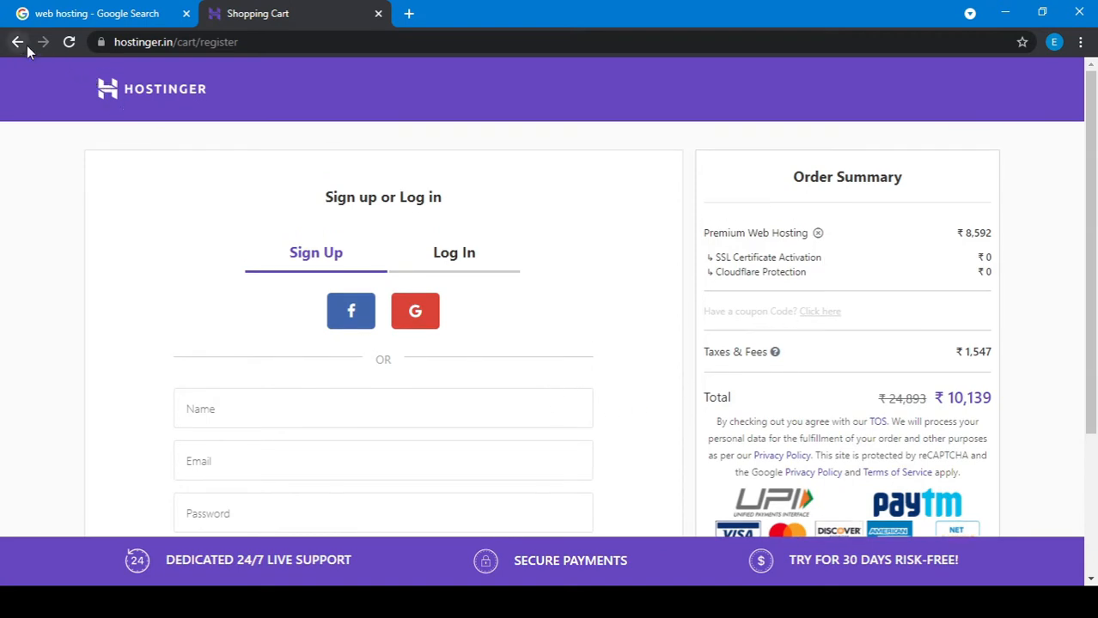
Log in to Hostinger with a Google account, reaching its login page through a "hostinger" search in a new browser tab
{"action": "left_click", "coordinate": [415, 17]}
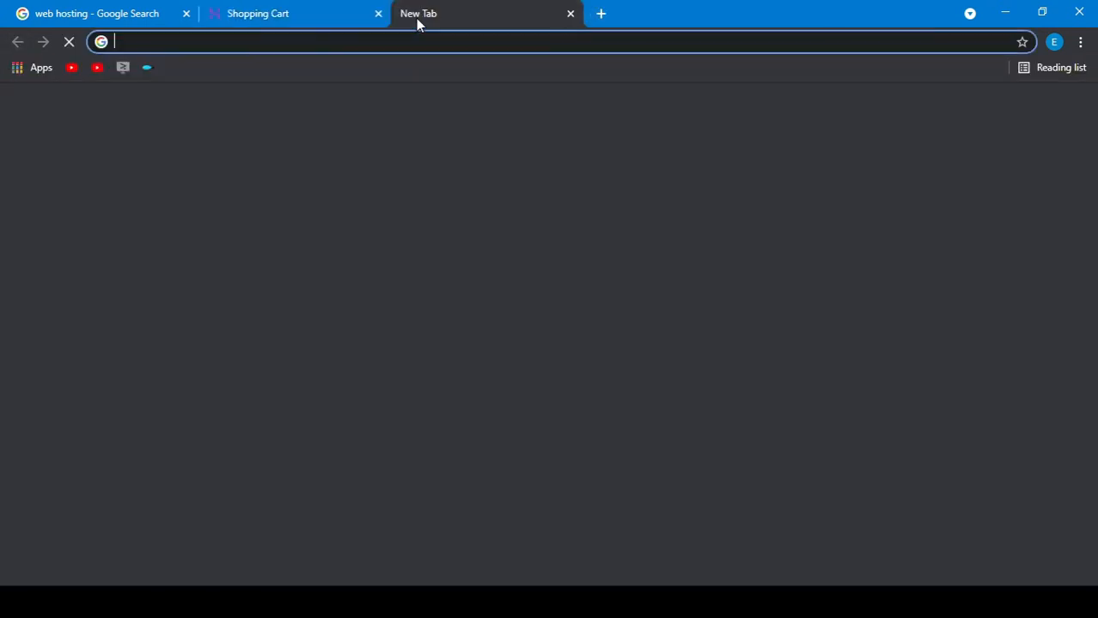
{"action": "type", "text": "hostinger"}
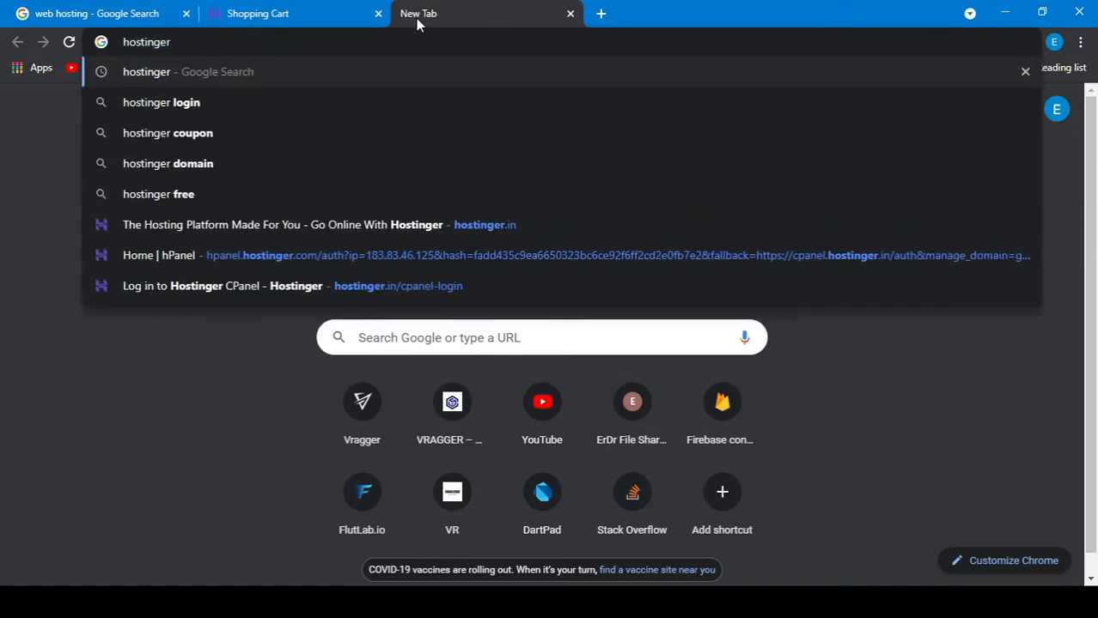
{"action": "key", "text": "Return"}
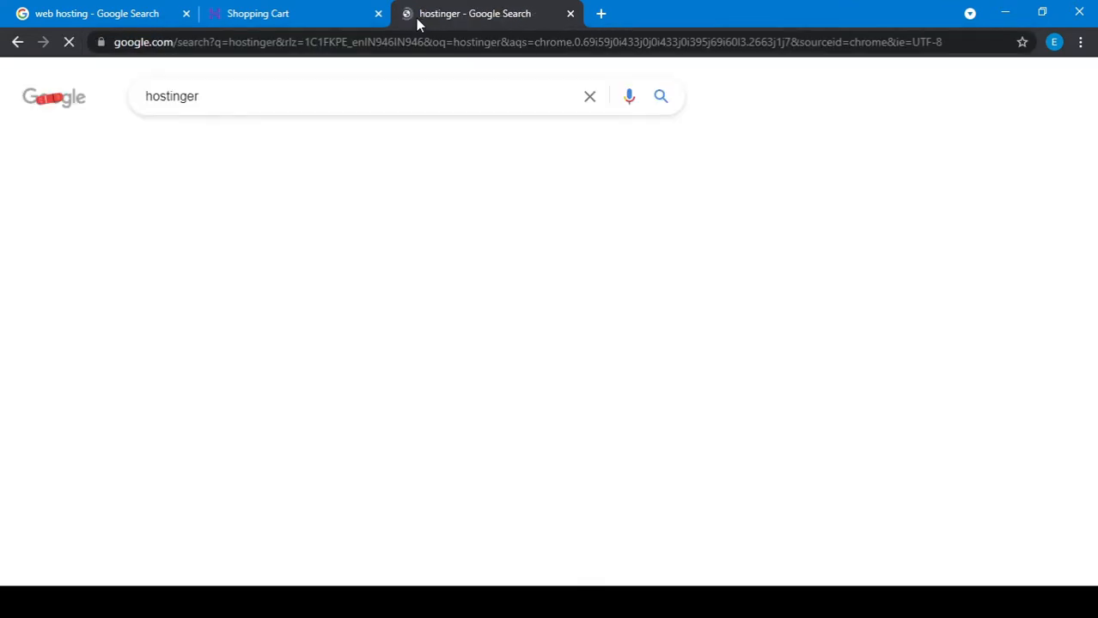
{"action": "scroll", "coordinate": [206, 421], "scroll_direction": "down", "scroll_amount": 2}
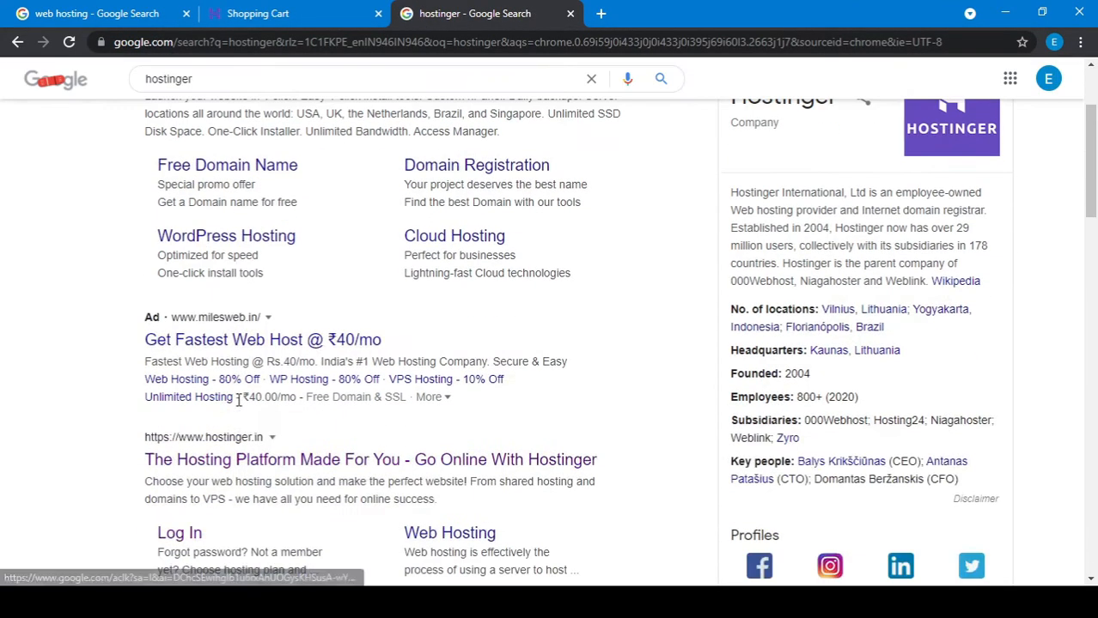
{"action": "left_click", "coordinate": [182, 538]}
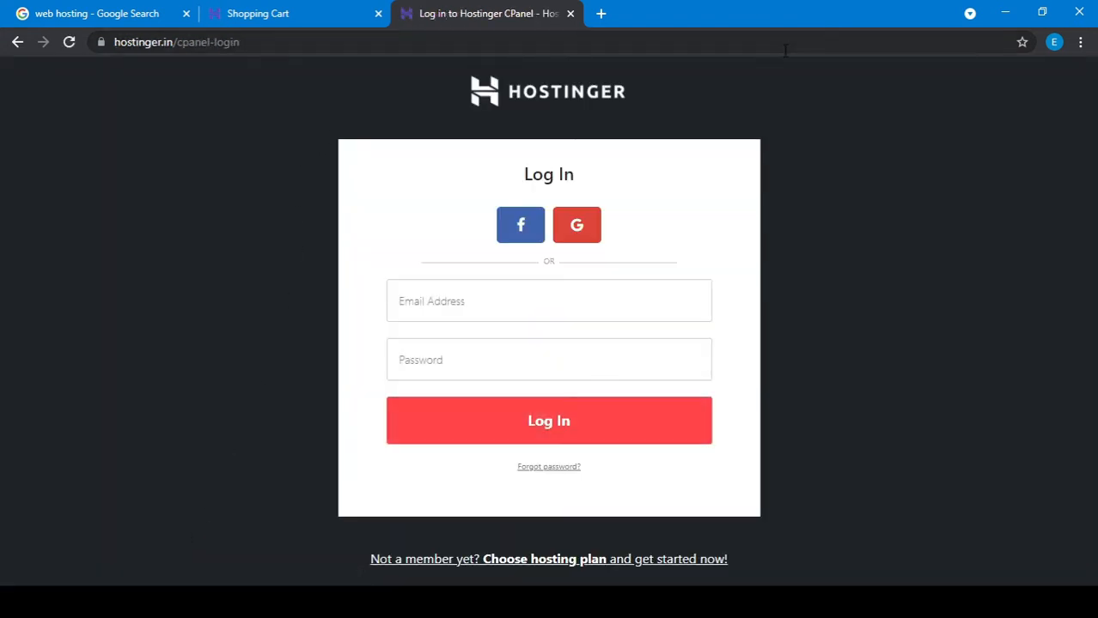
{"action": "left_click", "coordinate": [582, 228]}
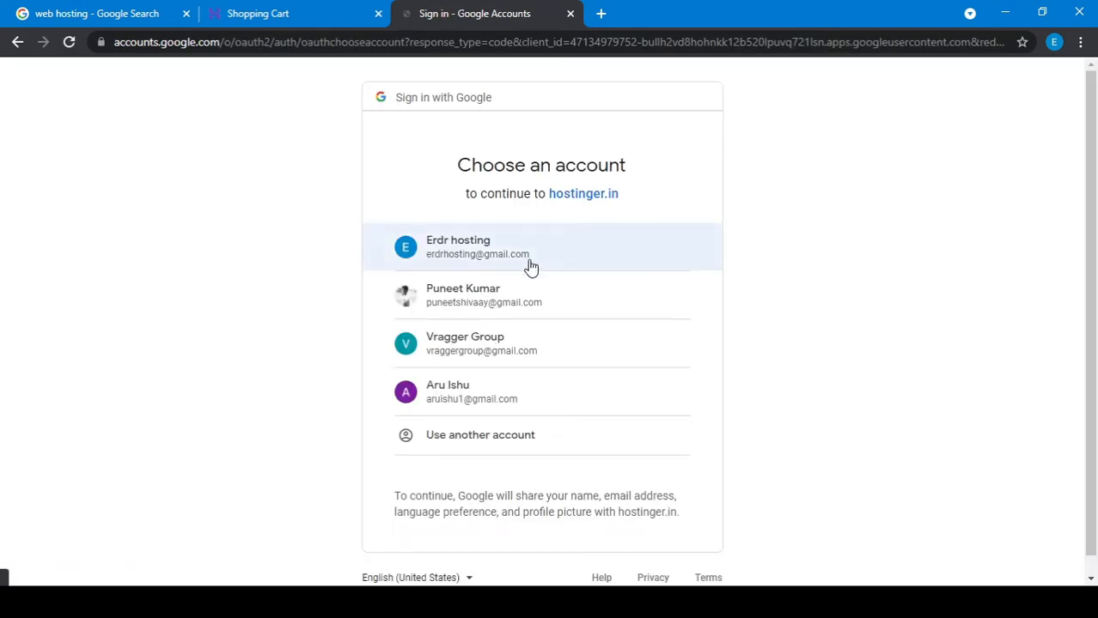
{"action": "left_click", "coordinate": [524, 312]}
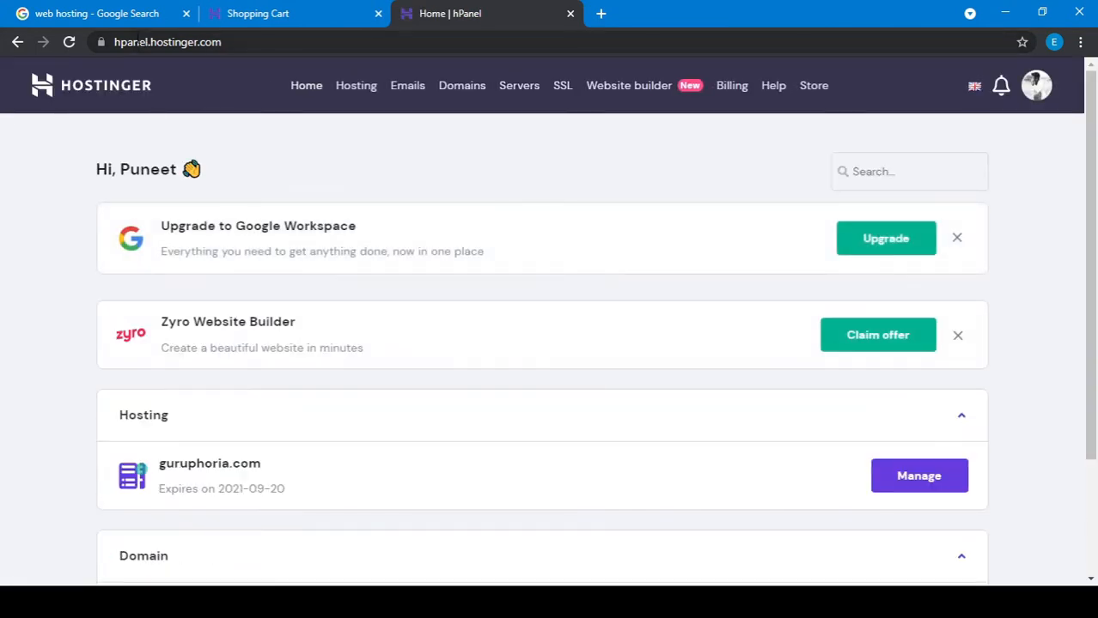
Look over the hosting and domain entries on the hPanel home page and the list of owned domains
{"action": "left_click", "coordinate": [140, 41]}
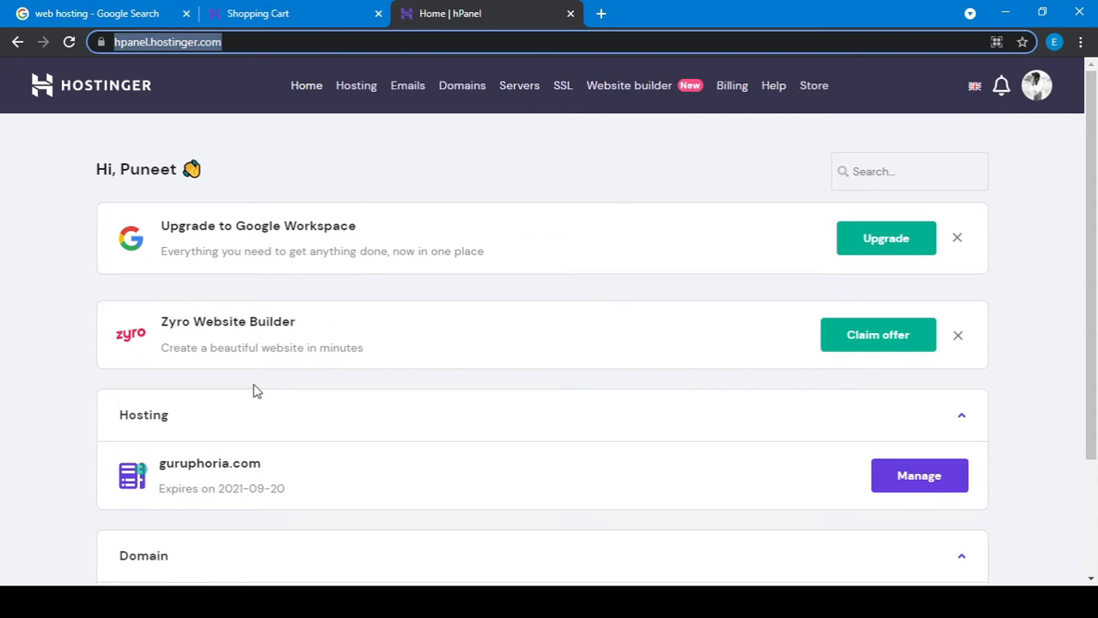
{"action": "scroll", "coordinate": [255, 391], "scroll_direction": "down", "scroll_amount": 2}
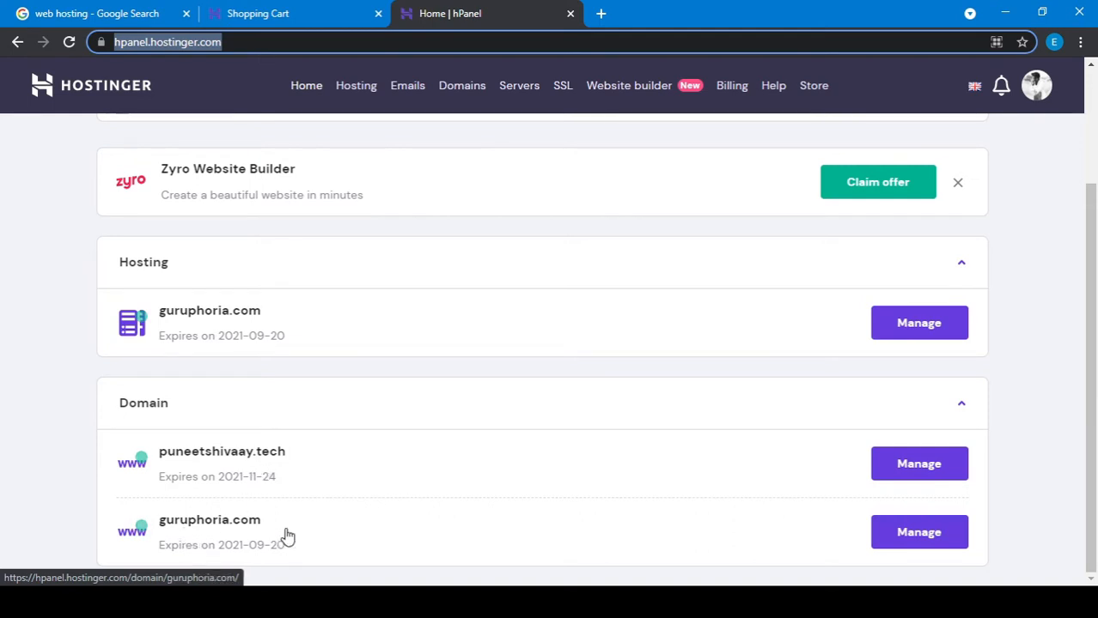
{"action": "scroll", "coordinate": [287, 532], "scroll_direction": "up", "scroll_amount": 2}
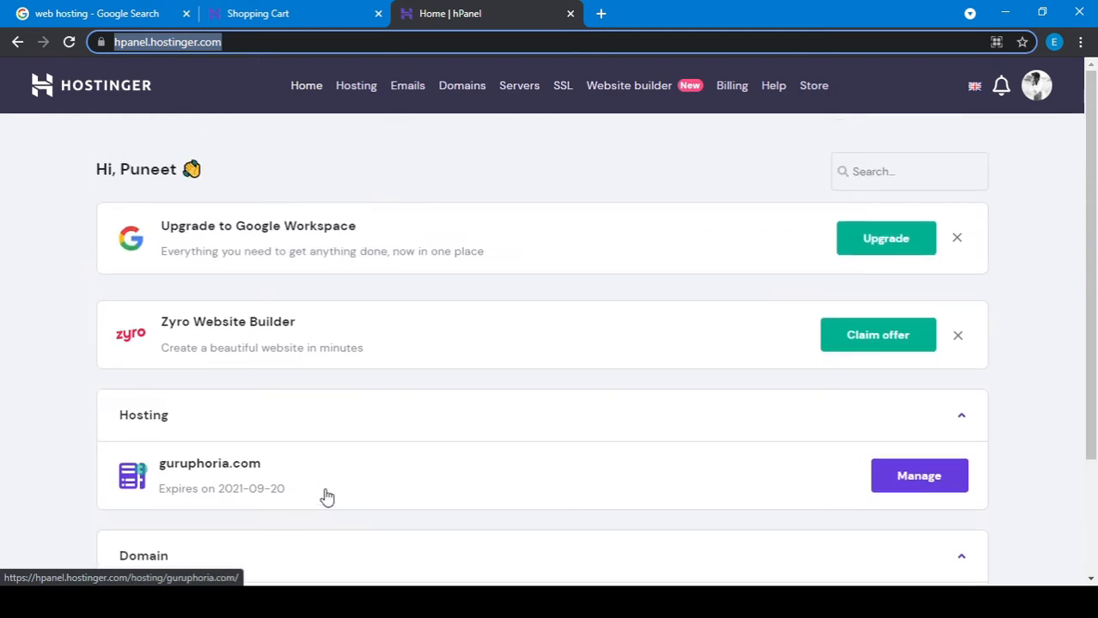
{"action": "left_click", "coordinate": [131, 169]}
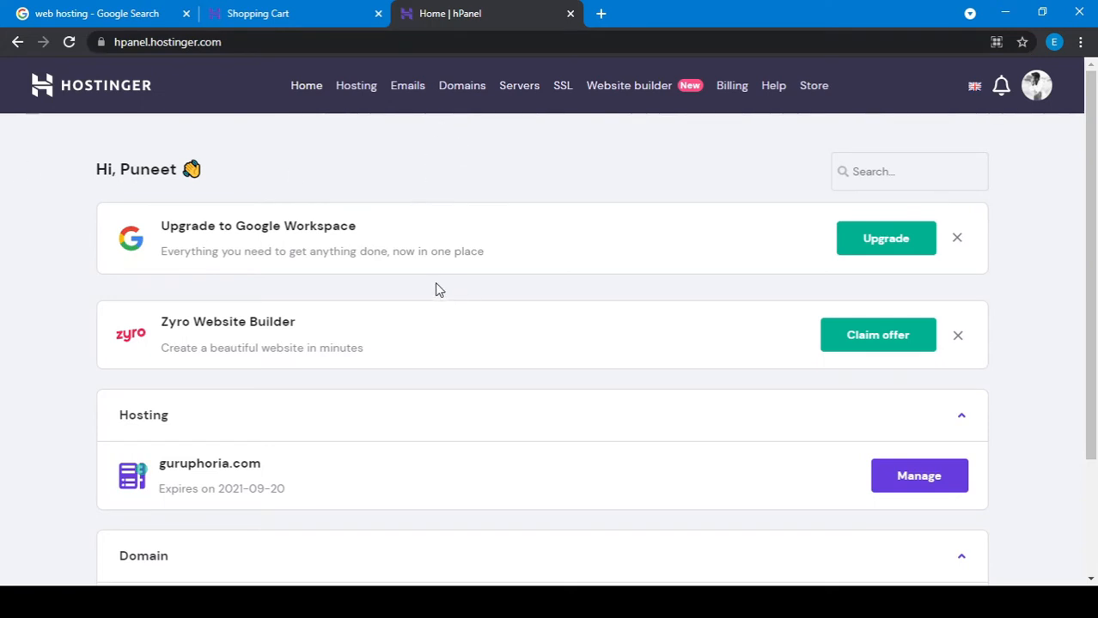
{"action": "left_click", "coordinate": [469, 102]}
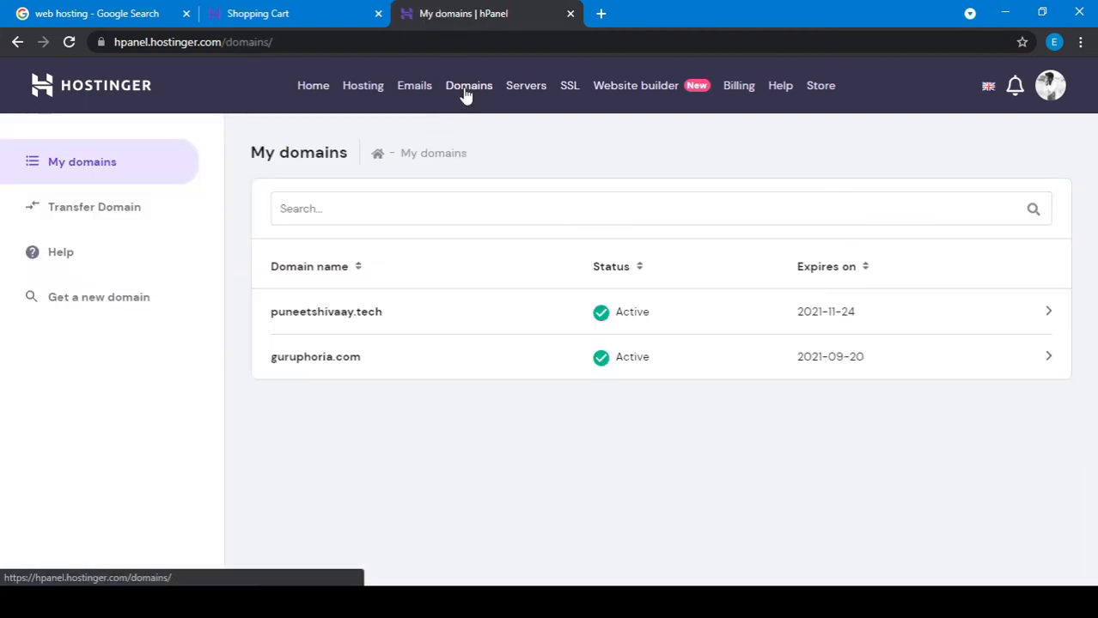
{"action": "left_click", "coordinate": [311, 88]}
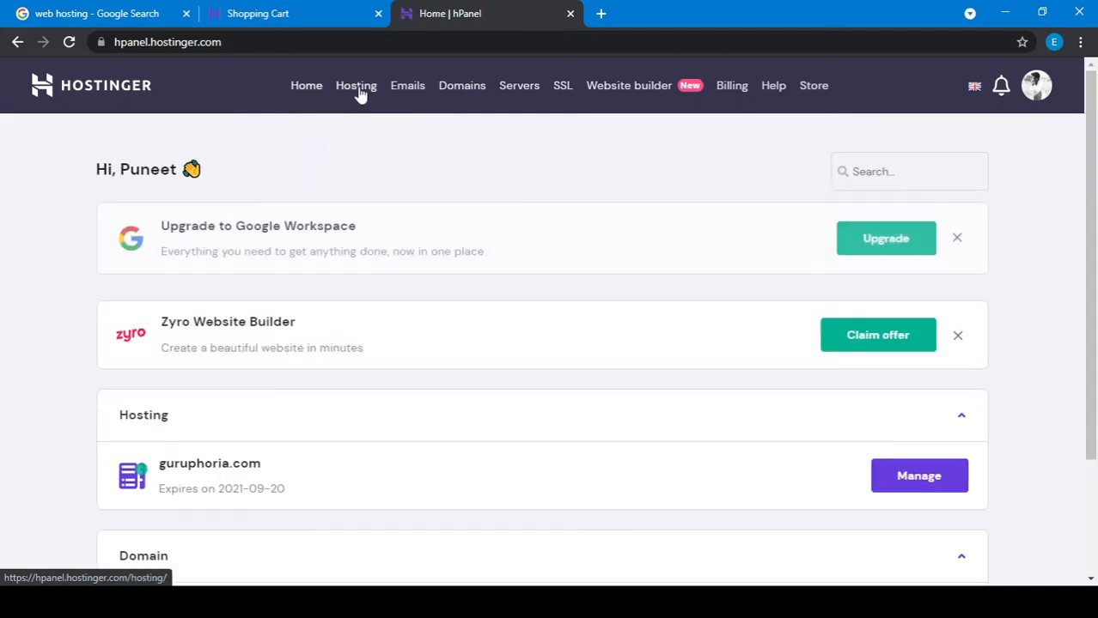
Try to add the website vragger.com to the Premium hosting plan, entering the domain name and a website password
{"action": "left_click", "coordinate": [361, 96]}
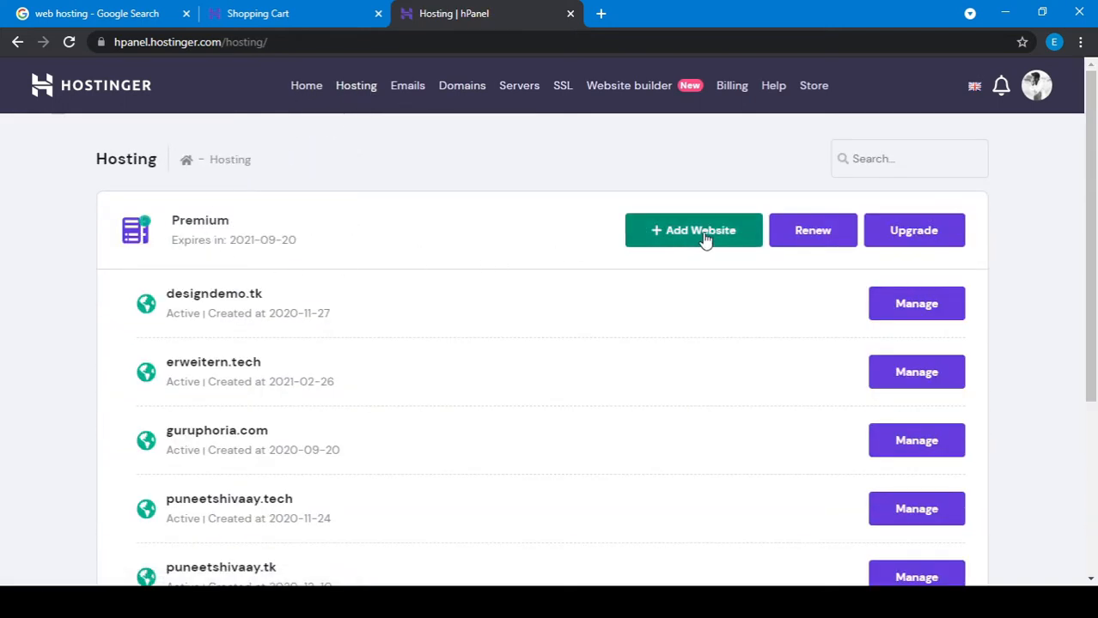
{"action": "left_click", "coordinate": [703, 233]}
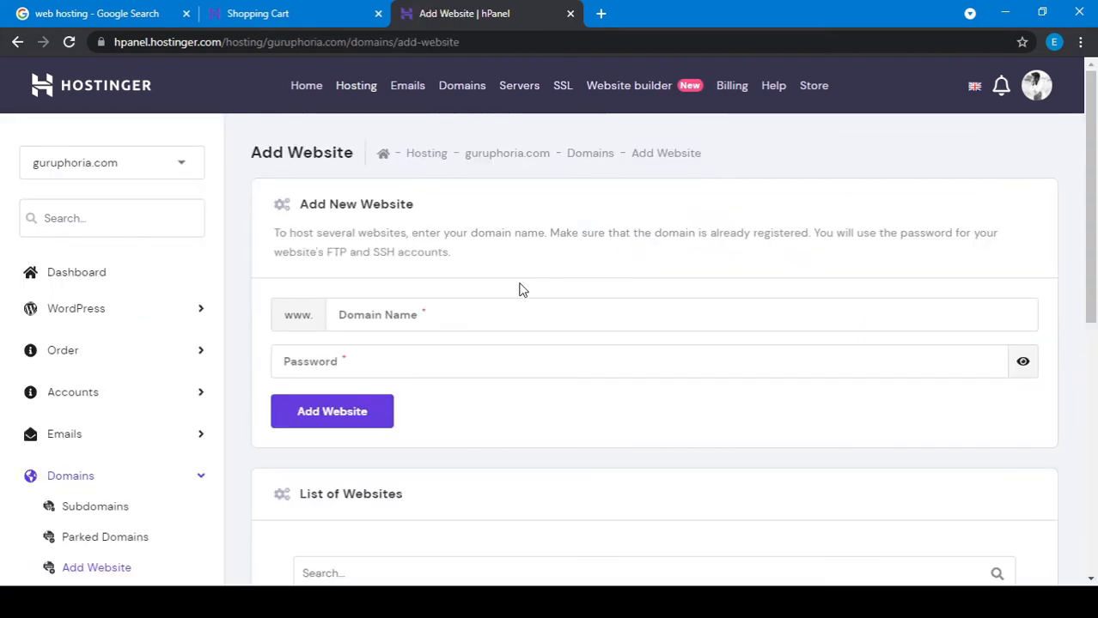
{"action": "left_click", "coordinate": [384, 313]}
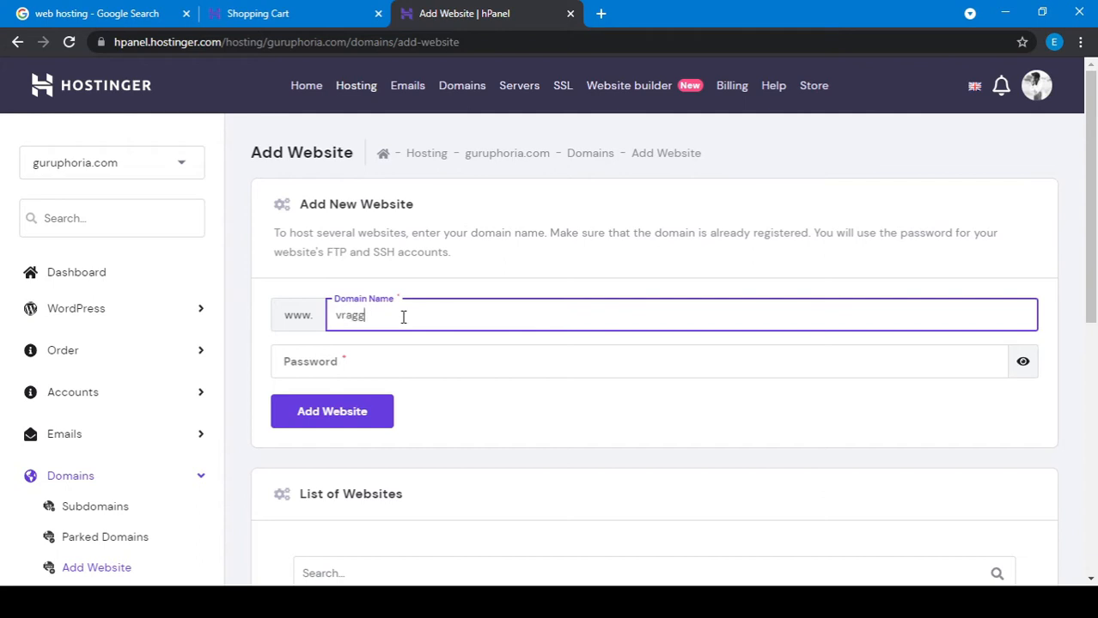
{"action": "key", "text": "BackSpace"}
{"action": "key", "text": "BackSpace"}
{"action": "left_click", "coordinate": [485, 360]}
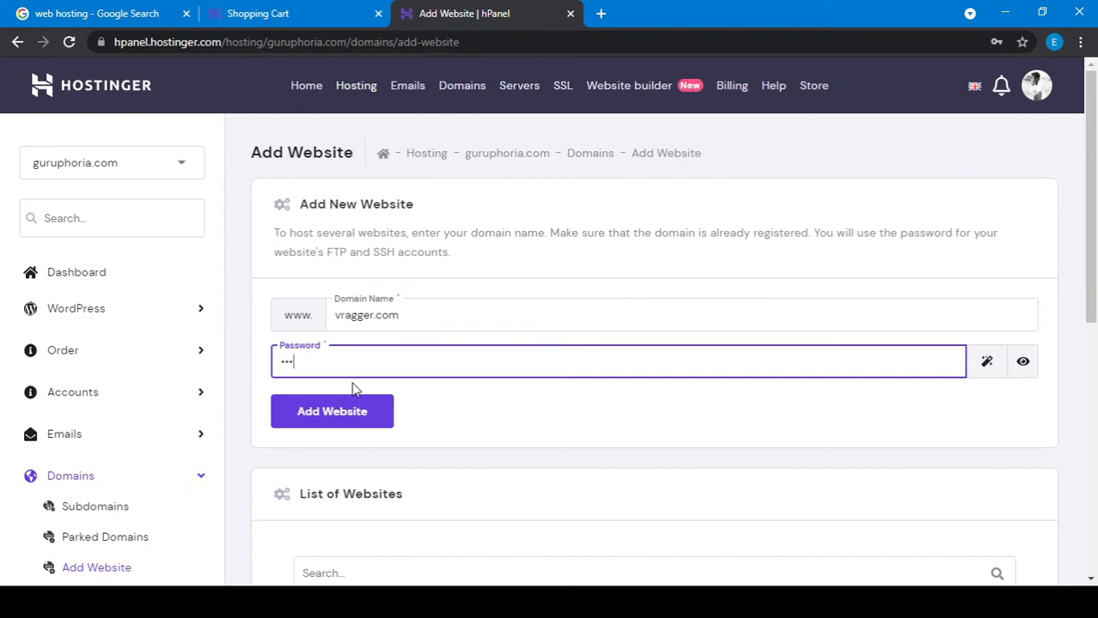
{"action": "type", "text": "•••••••"}
{"action": "left_click", "coordinate": [559, 440]}
{"action": "scroll", "coordinate": [558, 441], "scroll_direction": "down", "scroll_amount": 3}
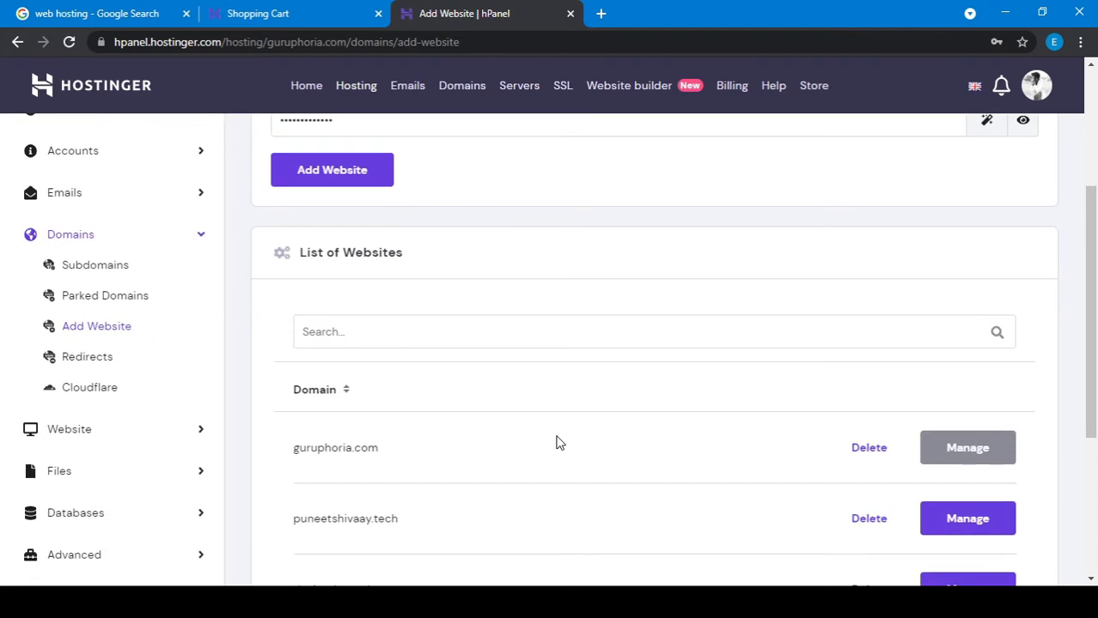
{"action": "left_click", "coordinate": [341, 187]}
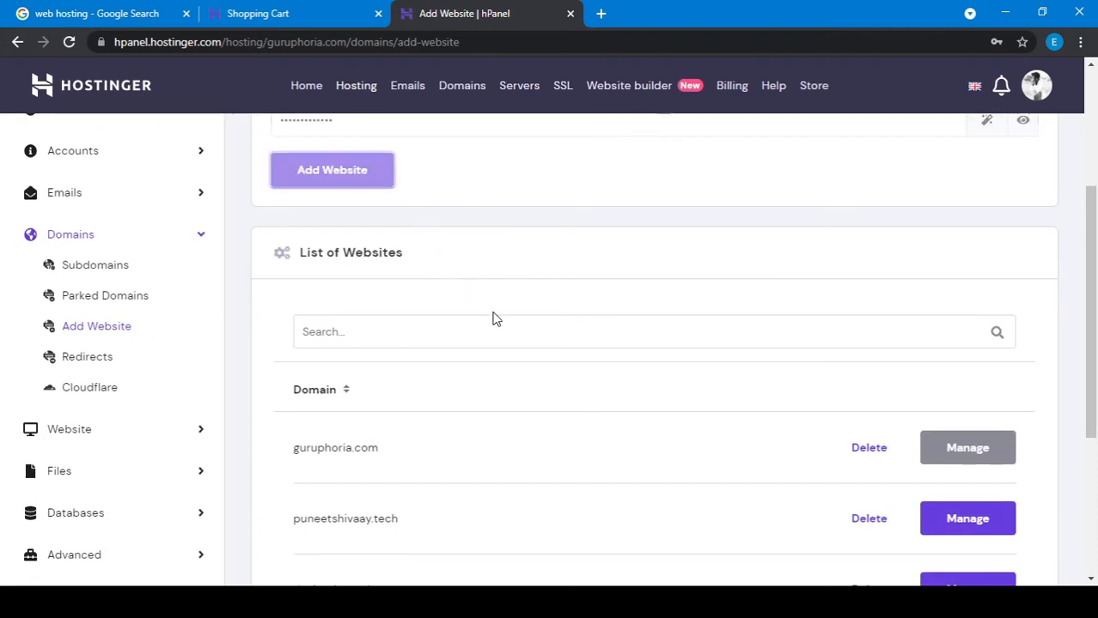
{"action": "scroll", "coordinate": [583, 249], "scroll_direction": "up", "scroll_amount": 1}
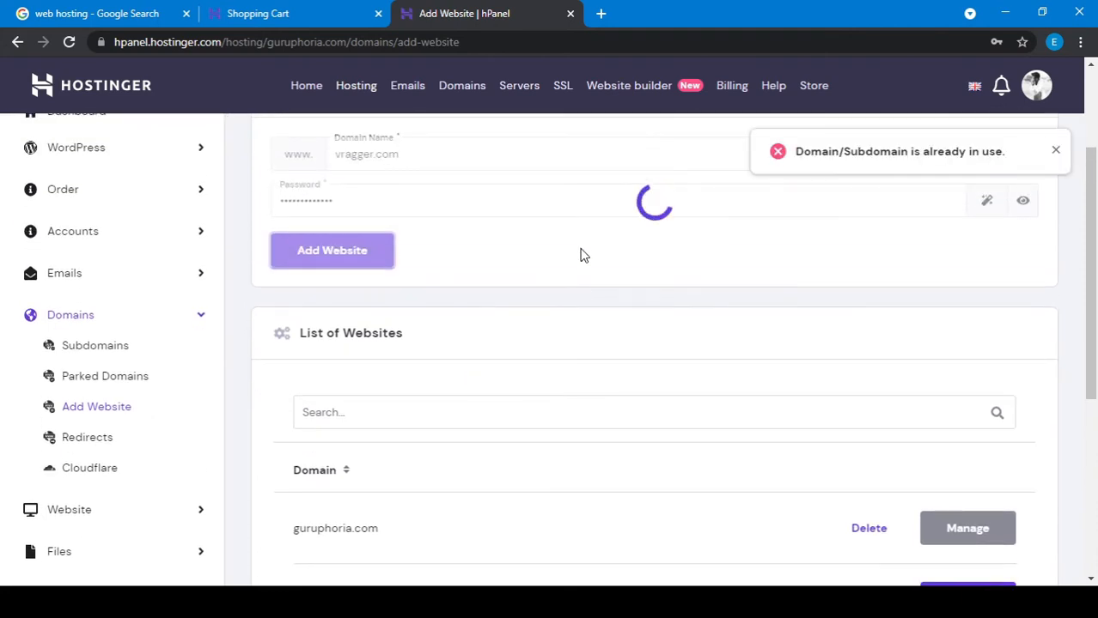
{"action": "scroll", "coordinate": [582, 269], "scroll_direction": "up", "scroll_amount": 3}
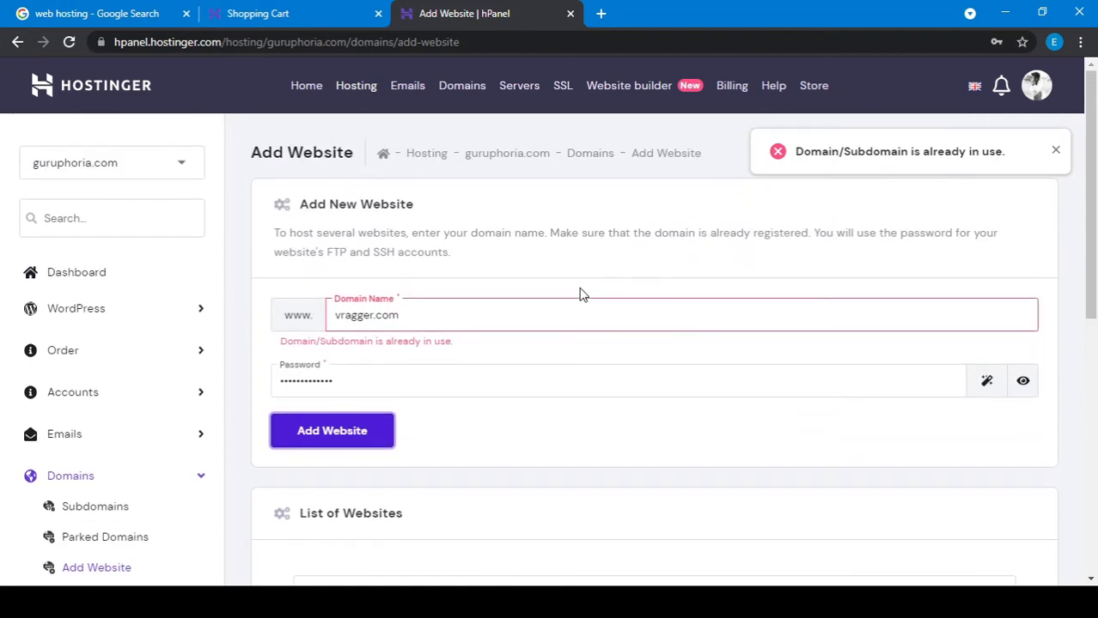
Change the domain name to vragger.co and add the website
{"action": "left_click_drag", "start_coordinate": [434, 315], "coordinate": [383, 313]}
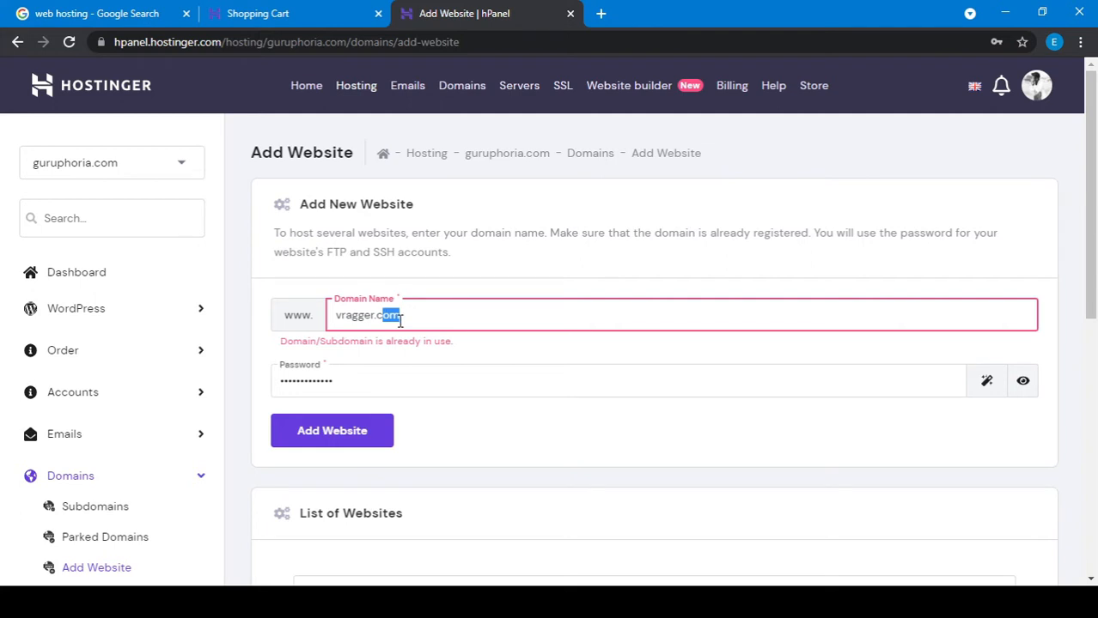
{"action": "key", "text": "BackSpace"}
{"action": "left_click", "coordinate": [379, 427]}
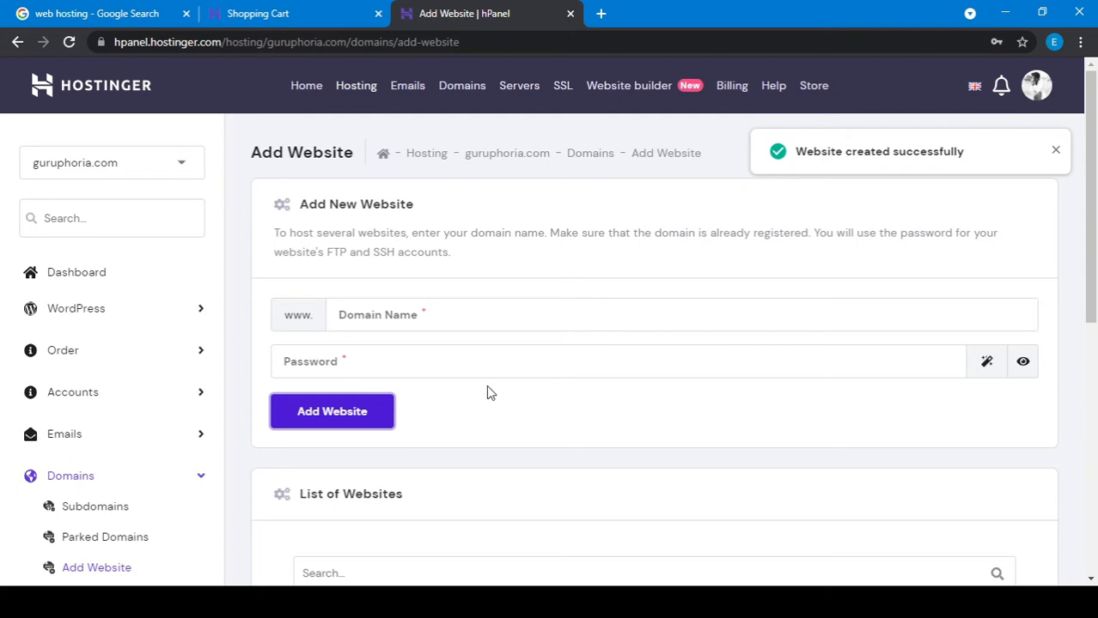
Set the website list to 10 items per page and find the vragger.co entry
{"action": "scroll", "coordinate": [671, 381], "scroll_direction": "down", "scroll_amount": 2}
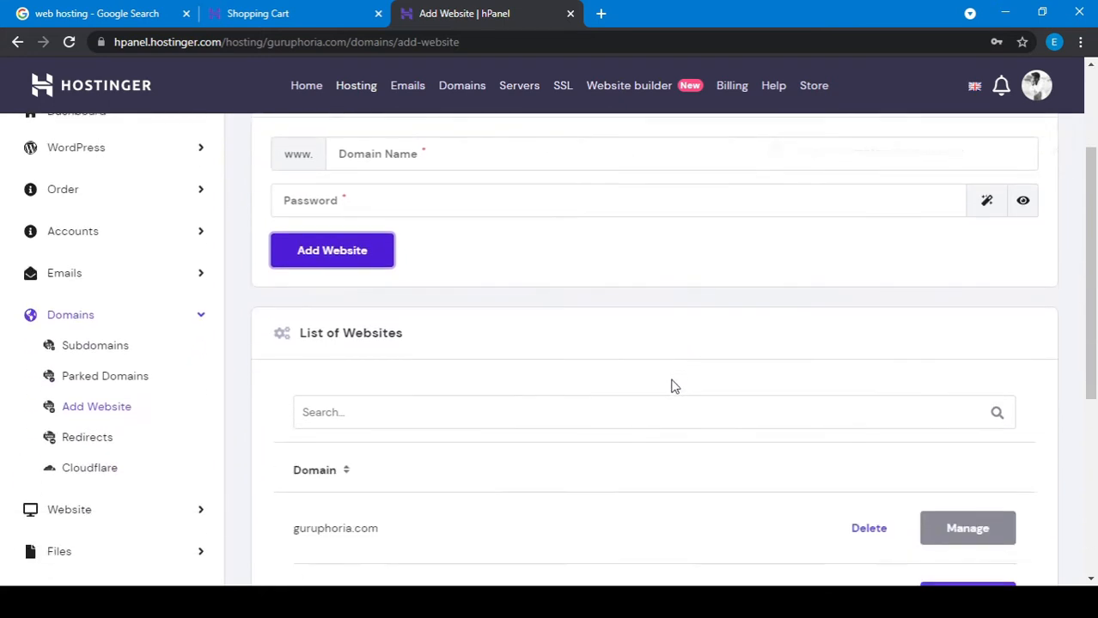
{"action": "scroll", "coordinate": [534, 379], "scroll_direction": "down", "scroll_amount": 2}
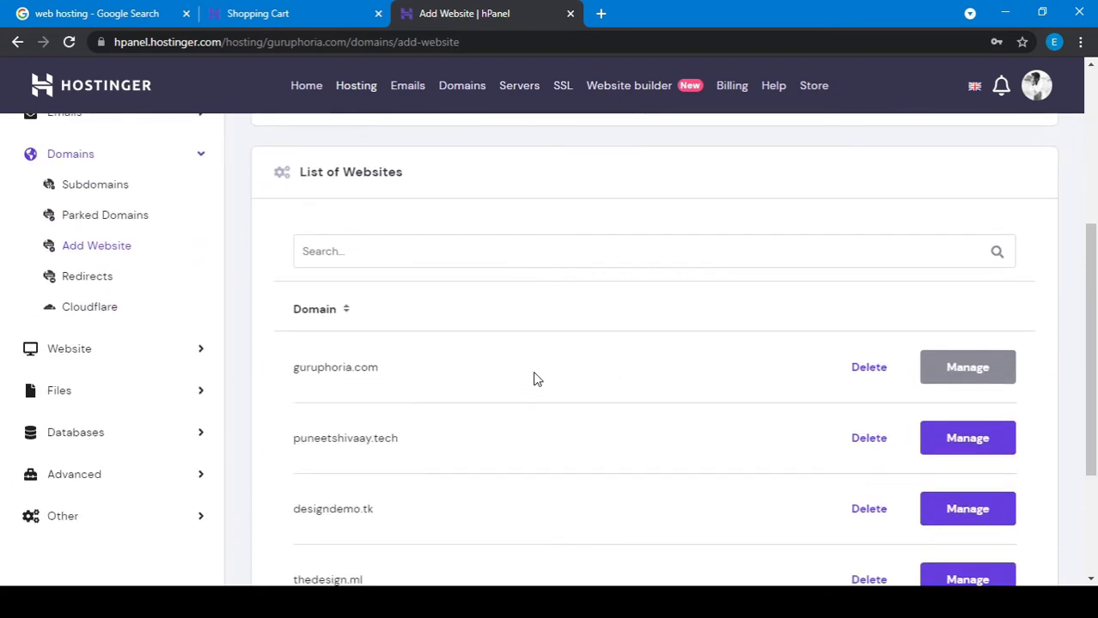
{"action": "scroll", "coordinate": [533, 378], "scroll_direction": "down", "scroll_amount": 3}
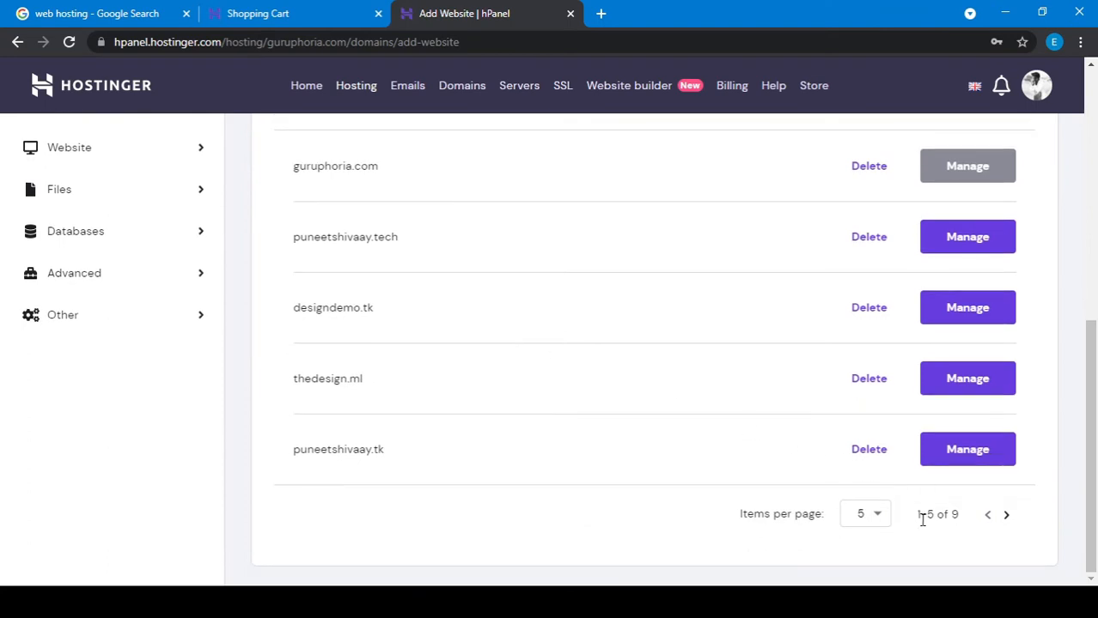
{"action": "left_click", "coordinate": [876, 518]}
{"action": "left_click", "coordinate": [871, 445]}
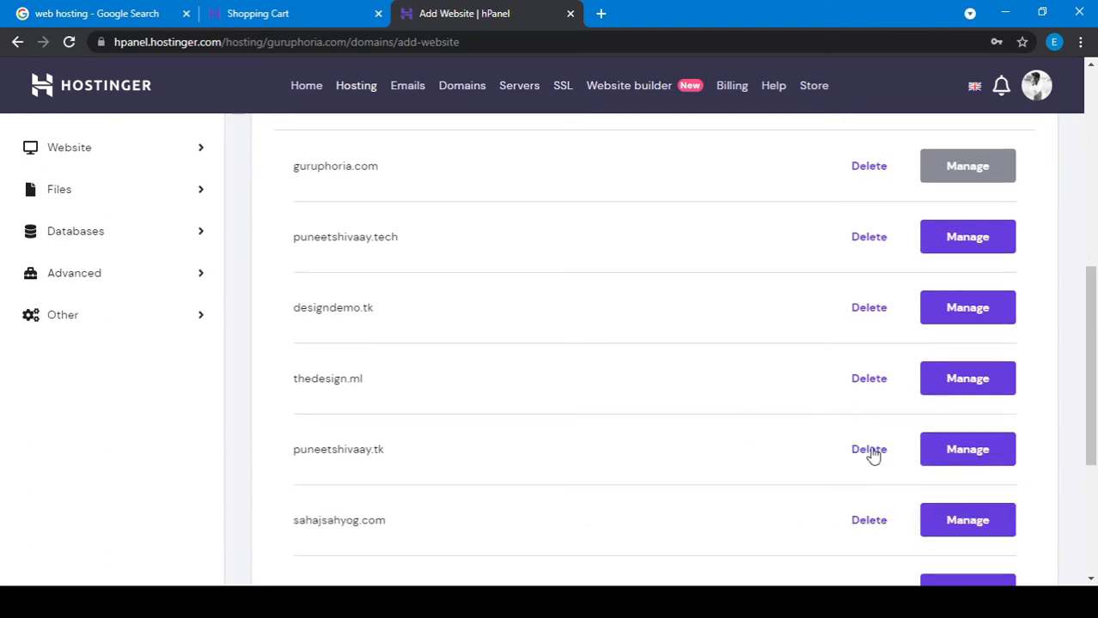
{"action": "scroll", "coordinate": [713, 482], "scroll_direction": "down", "scroll_amount": 3}
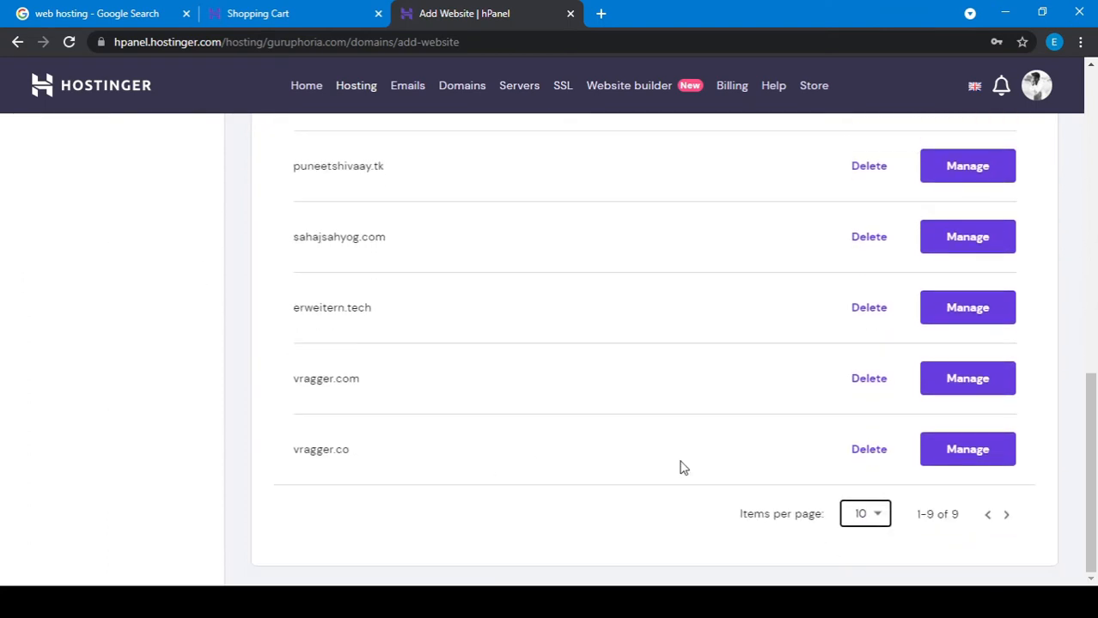
Open the hosting account of vragger.co, dismiss the save-password offer, and show how to fix the domain's nameserver status
{"action": "left_click", "coordinate": [969, 454]}
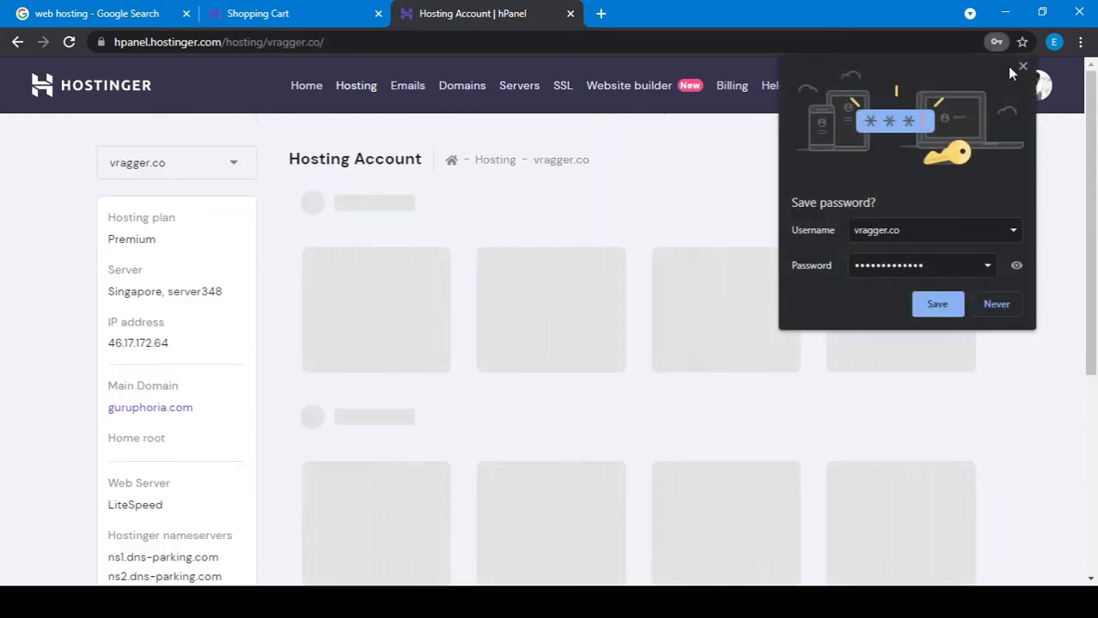
{"action": "left_click", "coordinate": [1022, 66]}
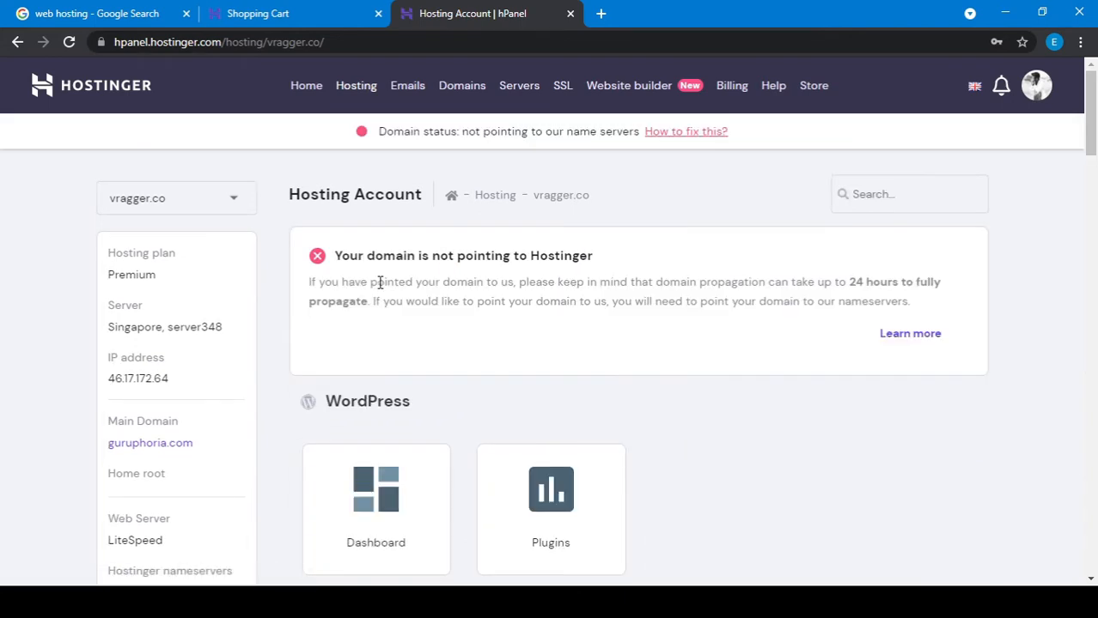
{"action": "left_click_drag", "start_coordinate": [335, 255], "coordinate": [632, 260]}
{"action": "left_click", "coordinate": [631, 260]}
{"action": "left_click", "coordinate": [692, 133]}
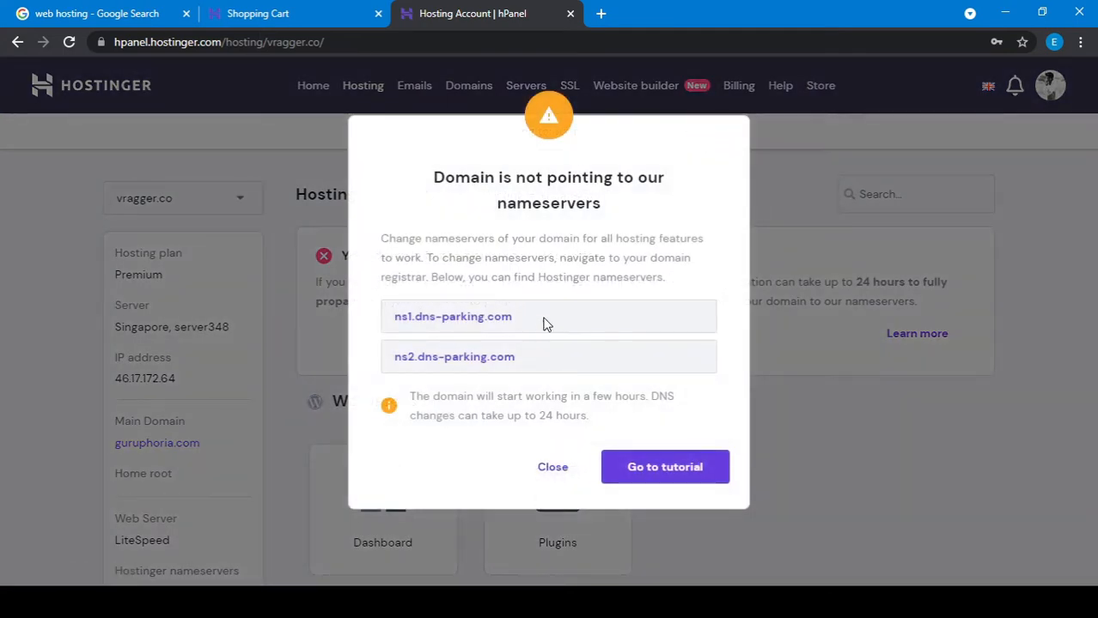
Examine the two Hostinger nameservers and the time needed for DNS changes
{"action": "left_click_drag", "start_coordinate": [526, 324], "coordinate": [395, 319]}
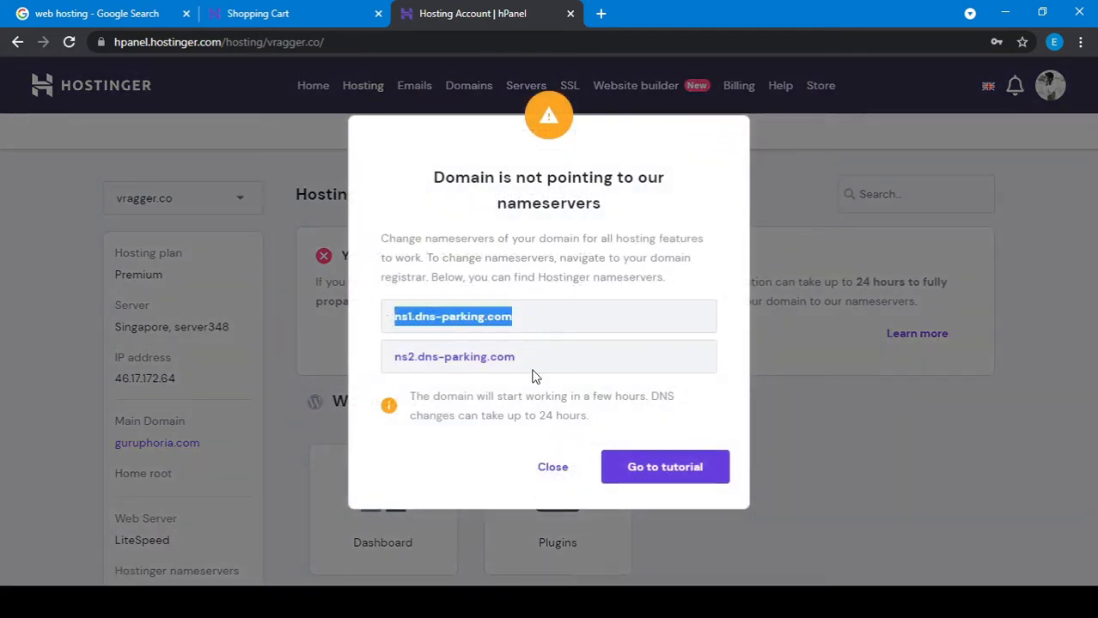
{"action": "left_click_drag", "start_coordinate": [533, 375], "coordinate": [400, 354]}
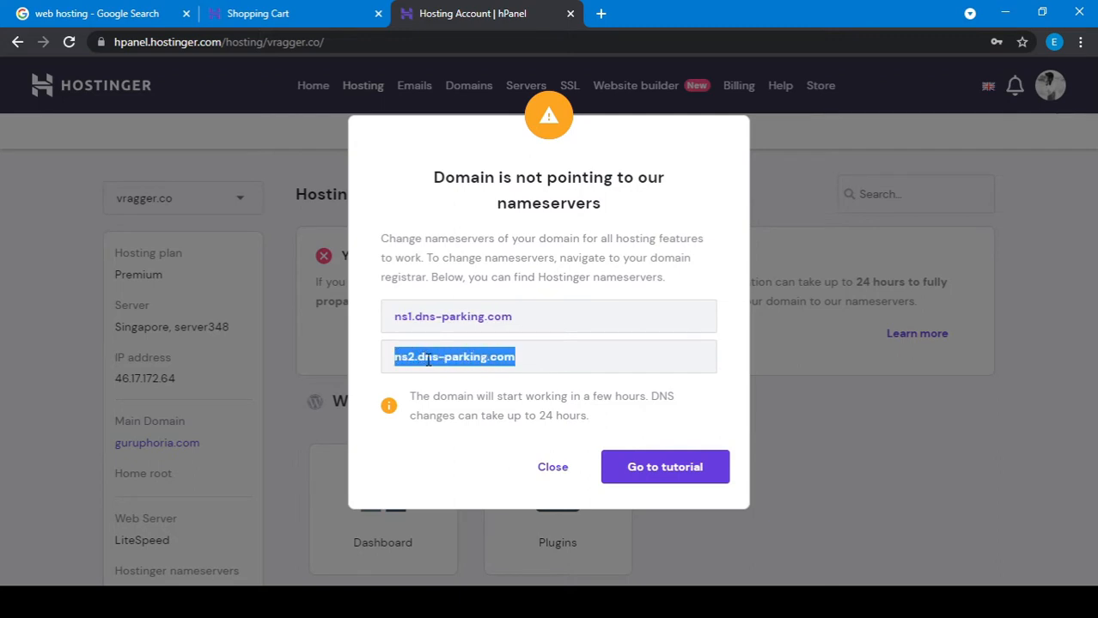
{"action": "left_click_drag", "start_coordinate": [525, 323], "coordinate": [394, 314]}
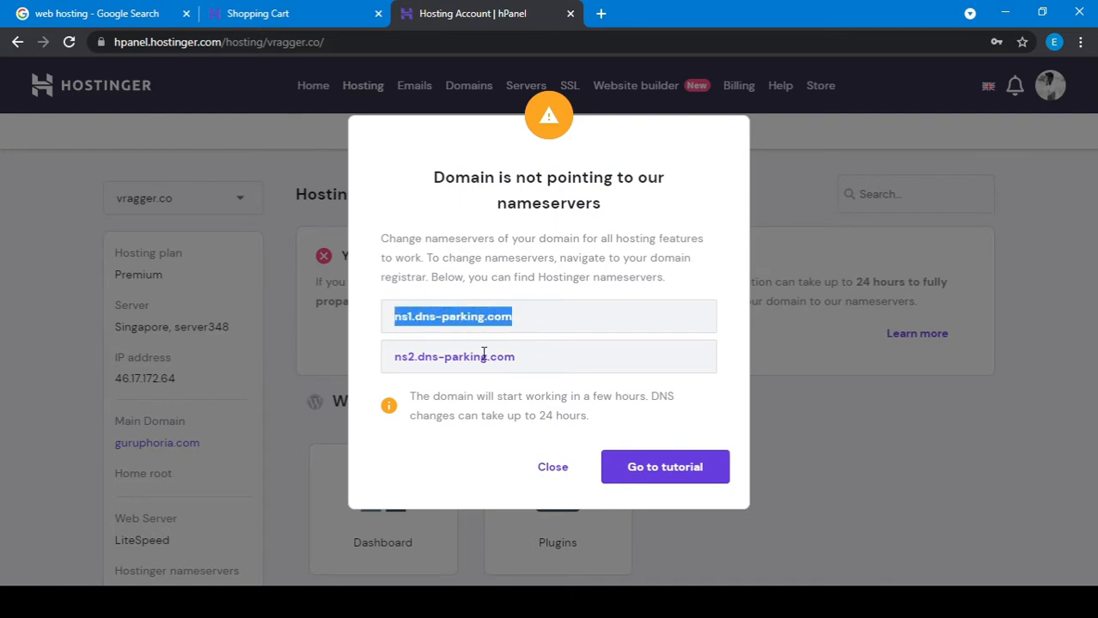
{"action": "left_click_drag", "start_coordinate": [602, 415], "coordinate": [511, 417]}
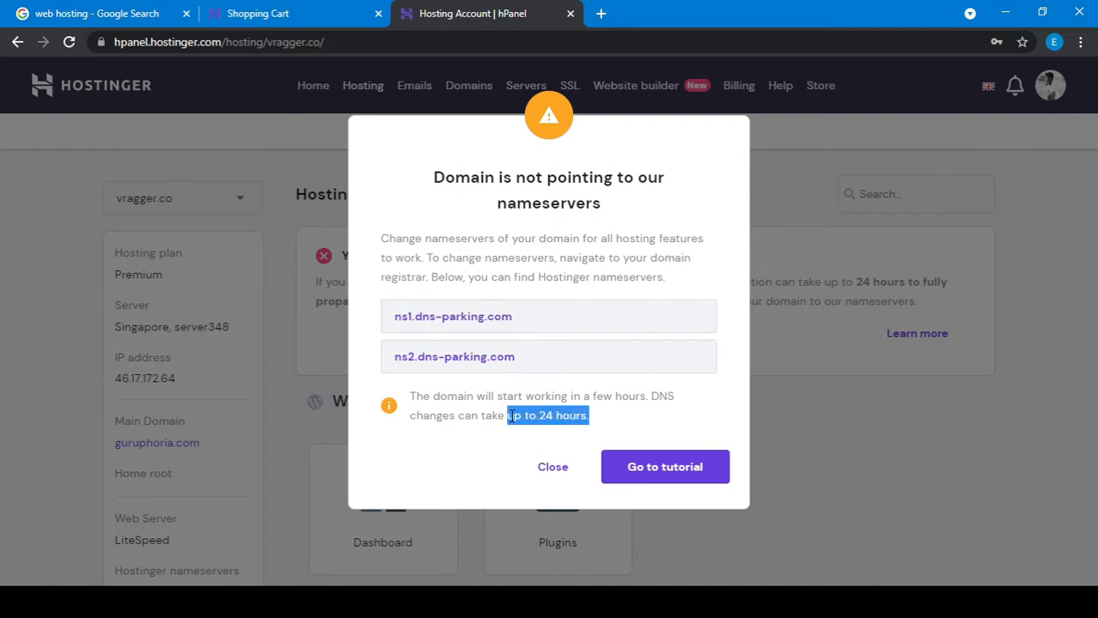
Close the nameserver notice and view the WordPress dashboard of the vragger.co hosting account
{"action": "left_click", "coordinate": [554, 467]}
{"action": "scroll", "coordinate": [584, 387], "scroll_direction": "down", "scroll_amount": 3}
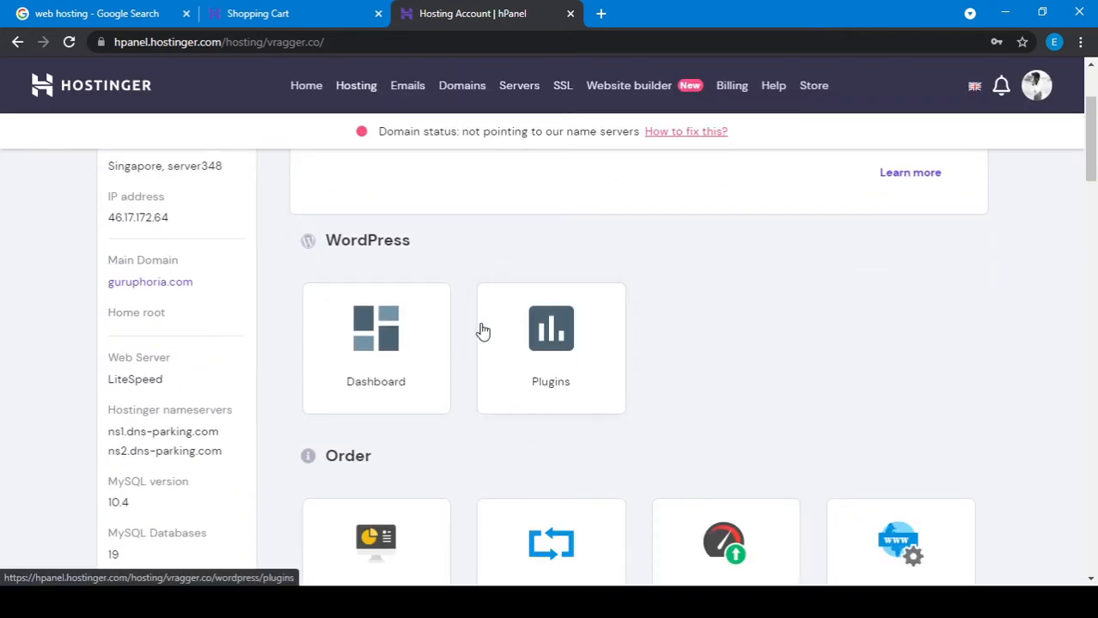
{"action": "left_click", "coordinate": [383, 351]}
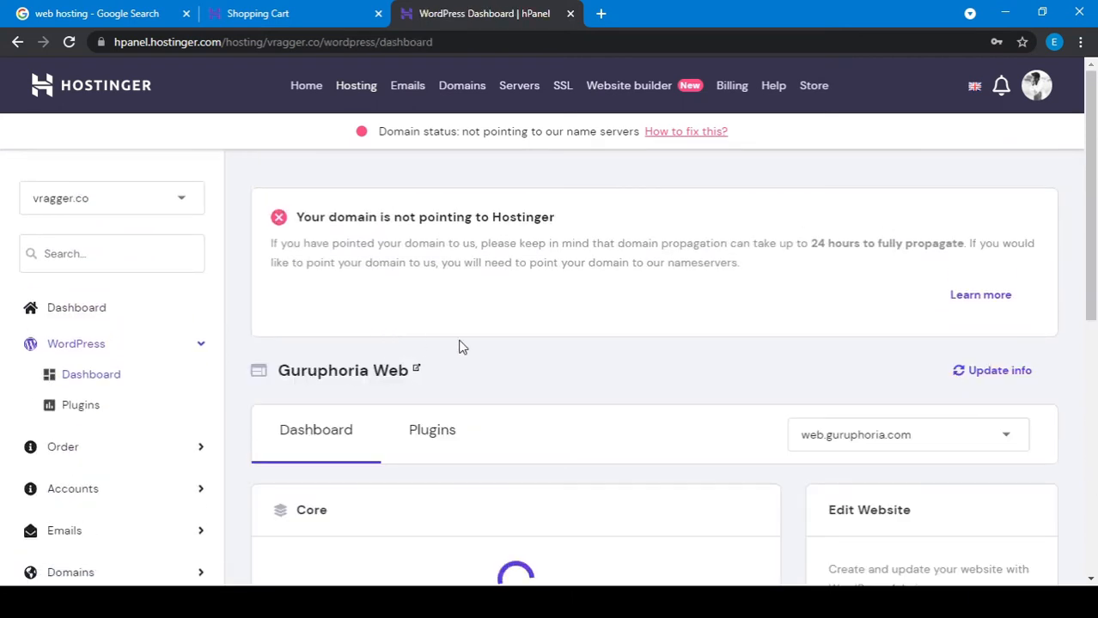
{"action": "scroll", "coordinate": [708, 417], "scroll_direction": "down", "scroll_amount": 2}
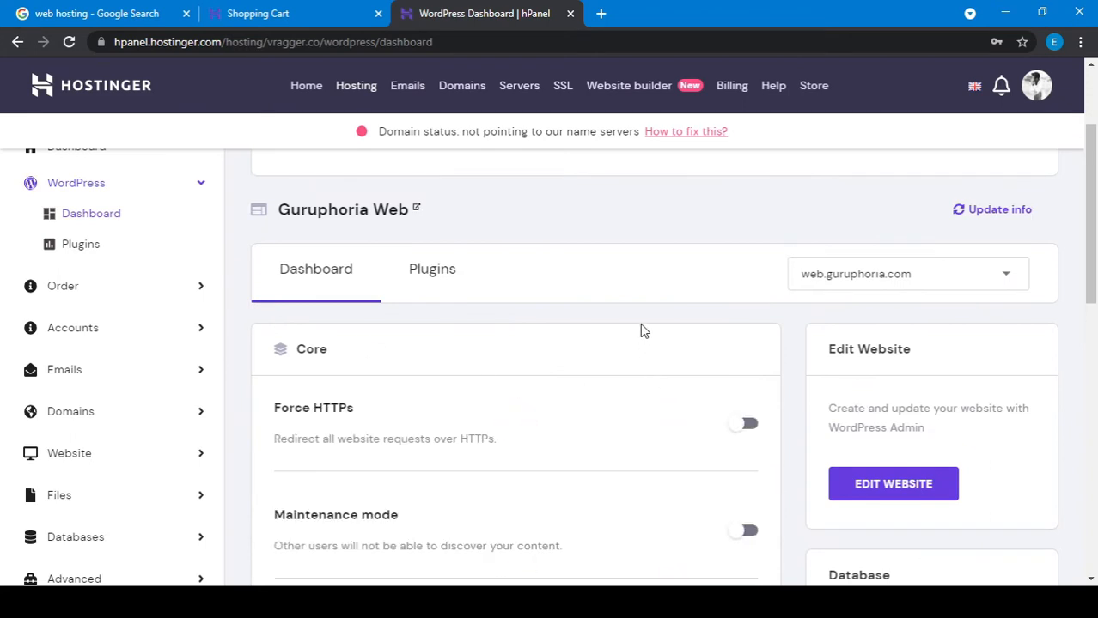
{"action": "scroll", "coordinate": [651, 332], "scroll_direction": "up", "scroll_amount": 2}
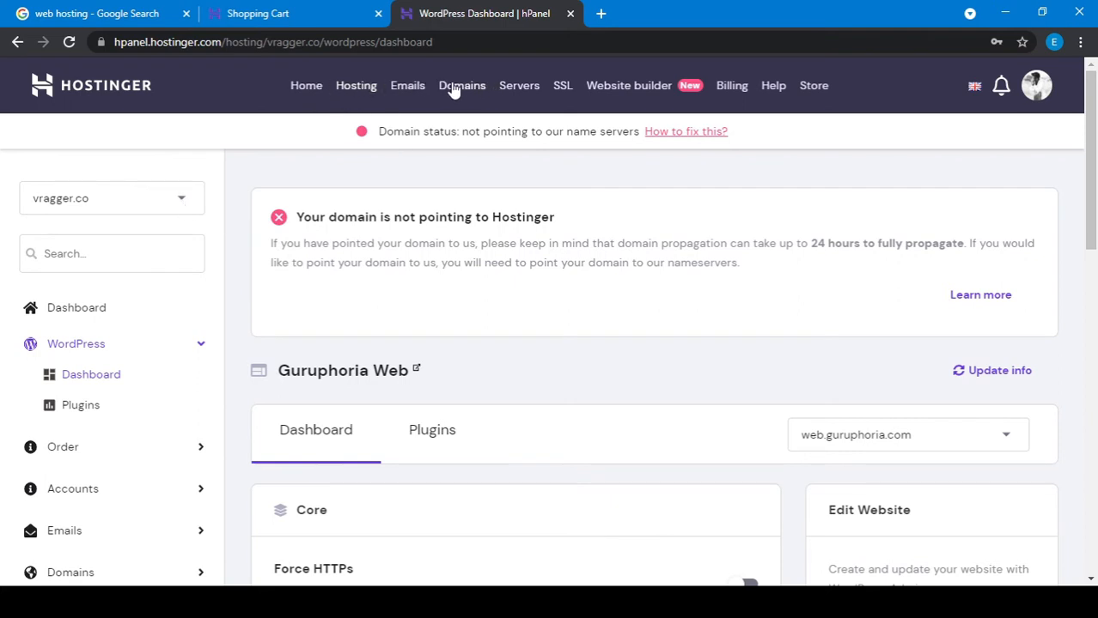
Switch the hosting account to vragger.com and look through its WordPress dashboard settings
{"action": "left_click", "coordinate": [180, 207]}
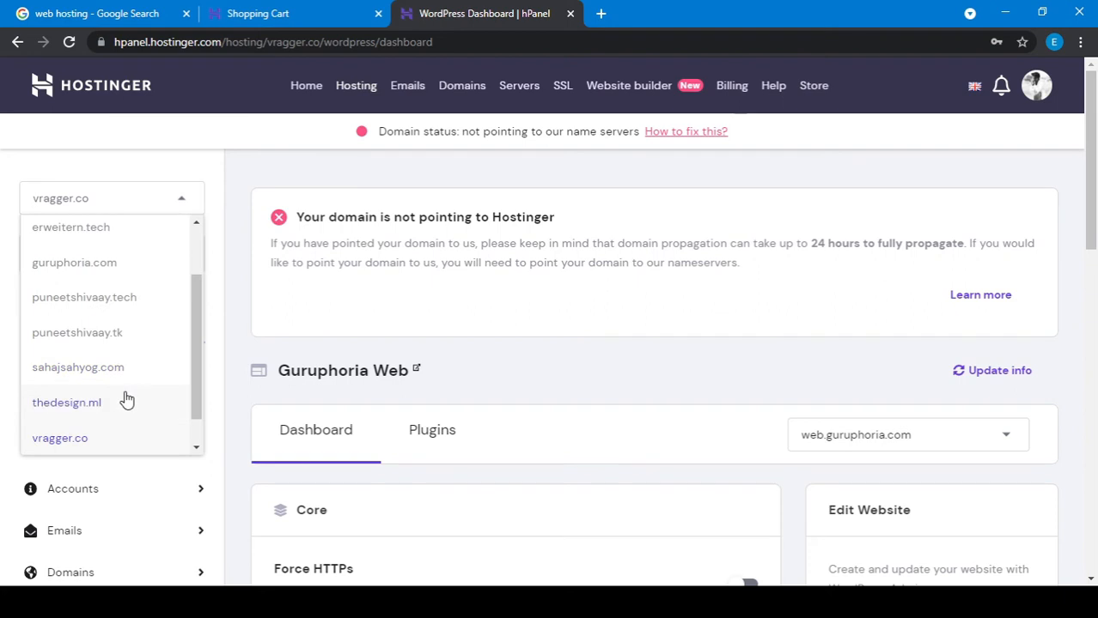
{"action": "scroll", "coordinate": [125, 399], "scroll_direction": "down", "scroll_amount": 1}
{"action": "left_click", "coordinate": [108, 451]}
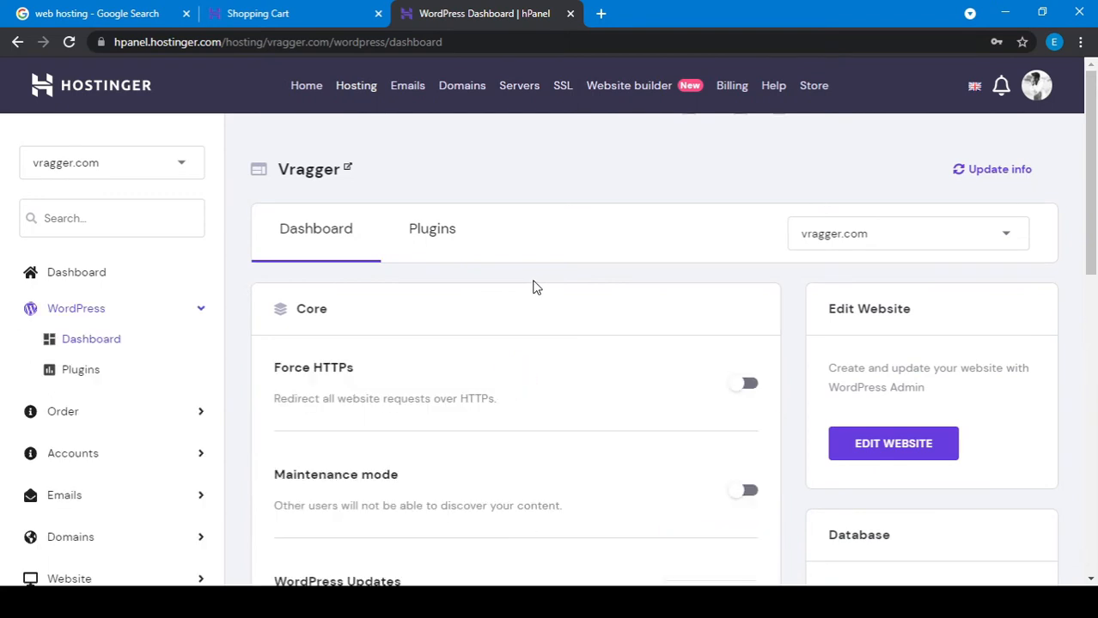
{"action": "scroll", "coordinate": [460, 211], "scroll_direction": "down", "scroll_amount": 3}
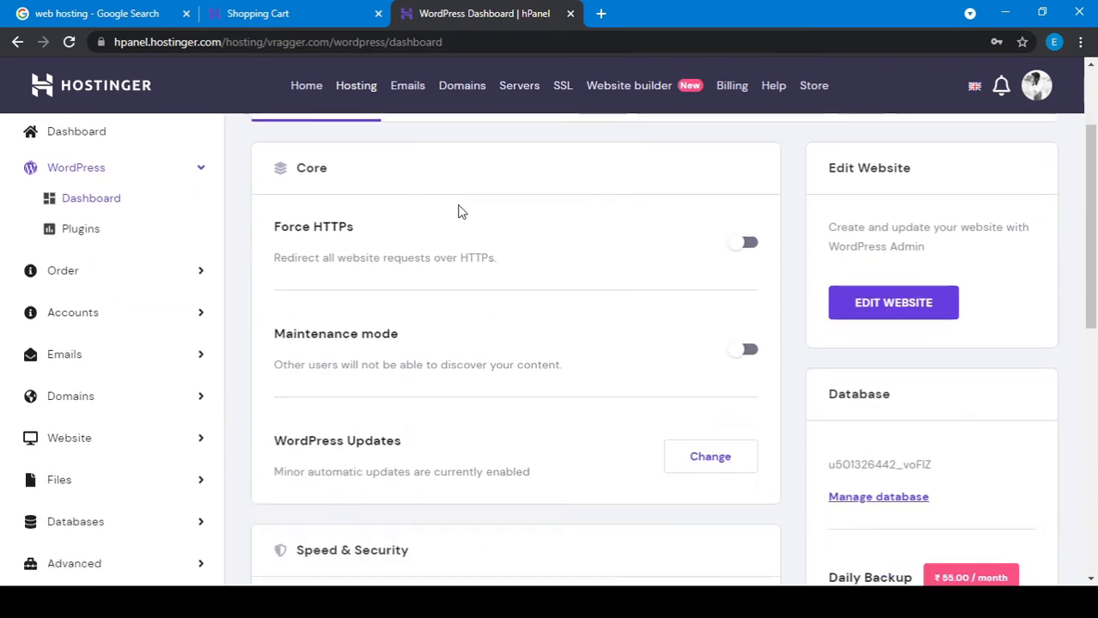
{"action": "scroll", "coordinate": [477, 282], "scroll_direction": "down", "scroll_amount": 1}
{"action": "scroll", "coordinate": [475, 282], "scroll_direction": "up", "scroll_amount": 4}
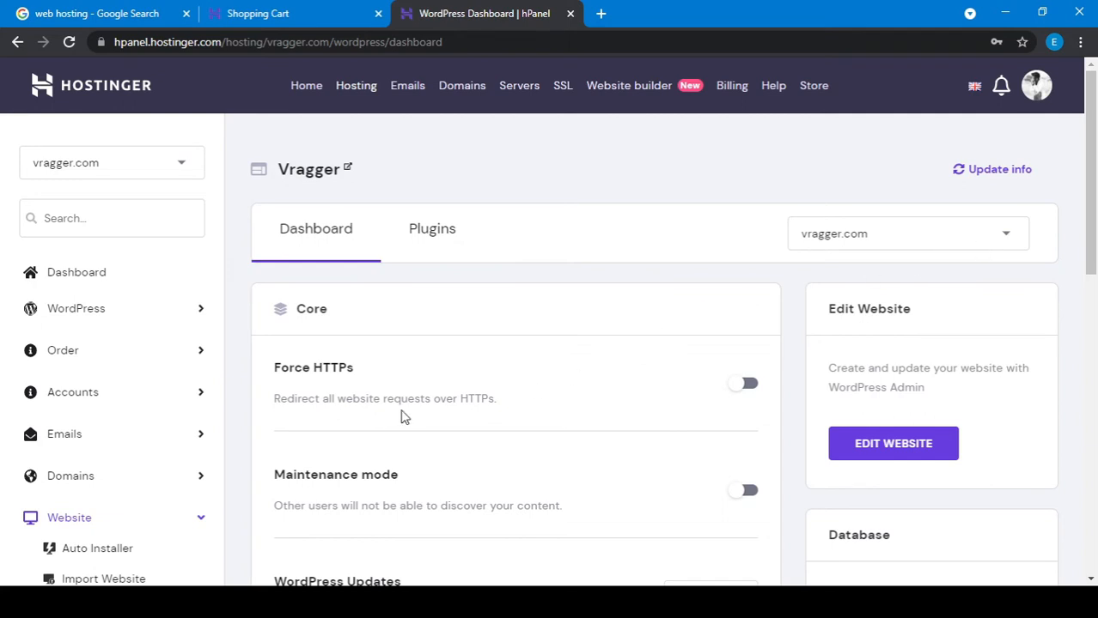
Open the subdomain management page of vragger.com
{"action": "scroll", "coordinate": [148, 428], "scroll_direction": "down", "scroll_amount": 3}
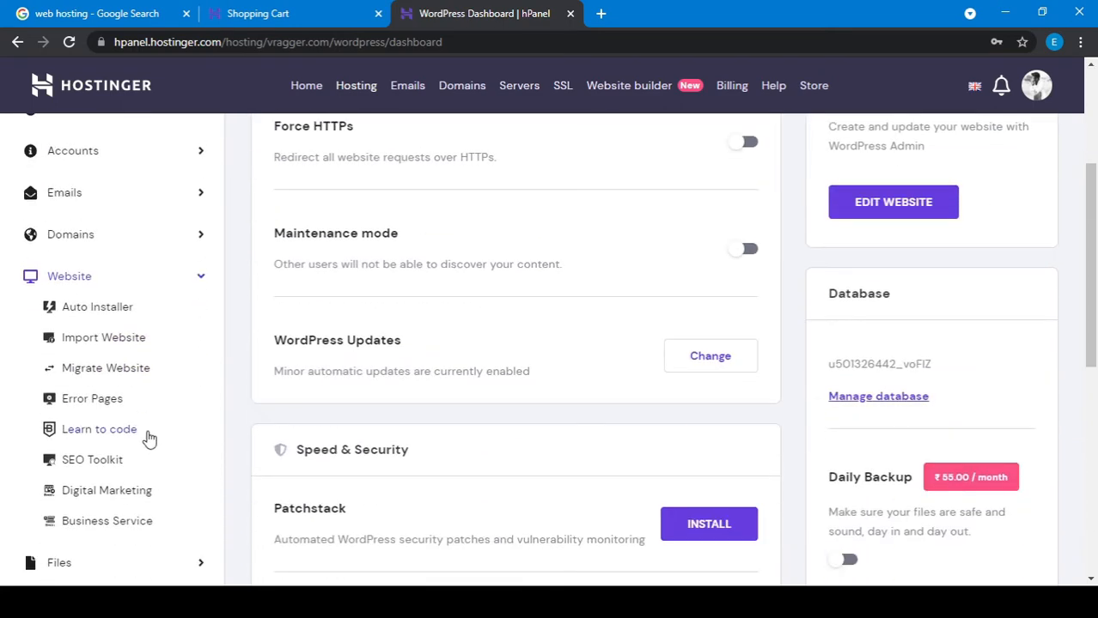
{"action": "scroll", "coordinate": [148, 436], "scroll_direction": "down", "scroll_amount": 2}
{"action": "left_click", "coordinate": [185, 522]}
{"action": "left_click", "coordinate": [135, 323]}
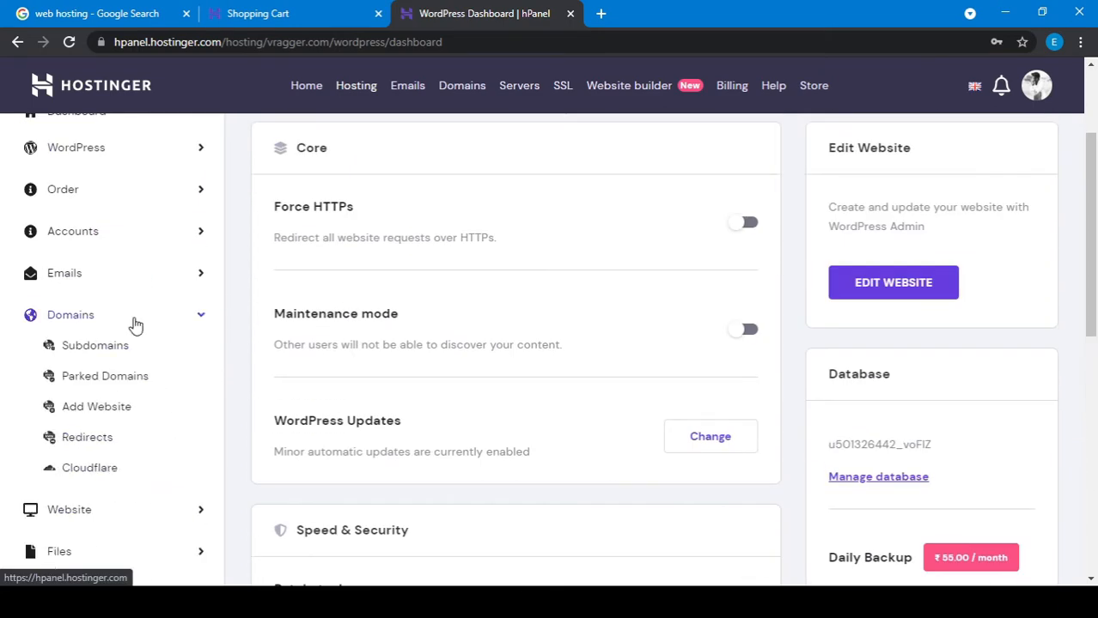
{"action": "left_click", "coordinate": [122, 348]}
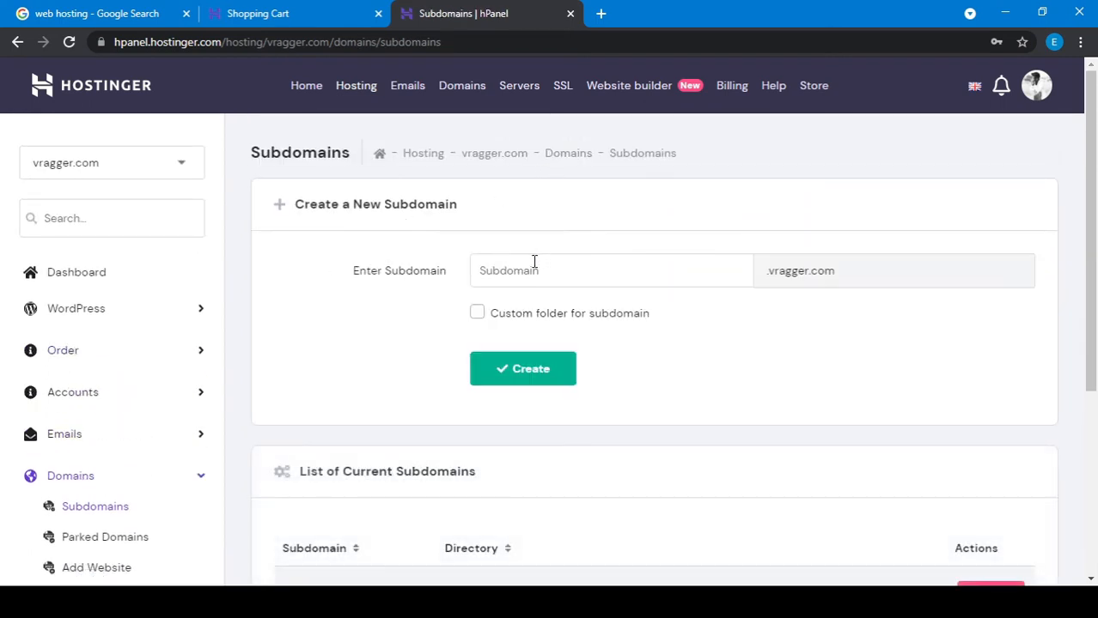
Create the subdomain "my" under vragger.com without a custom folder
{"action": "left_click", "coordinate": [524, 279]}
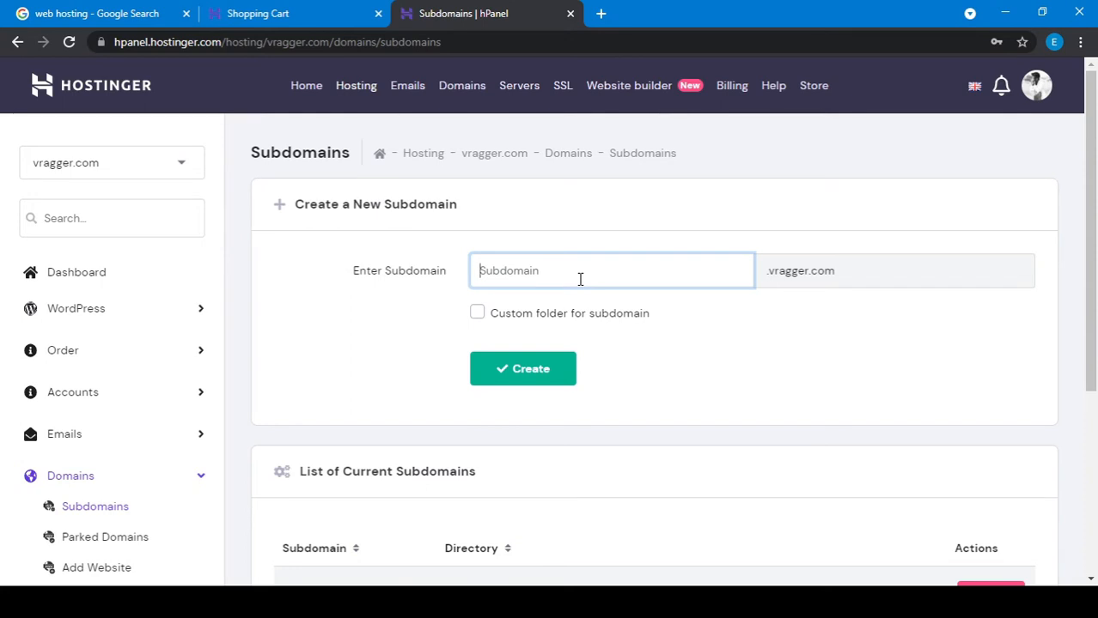
{"action": "type", "text": "l"}
{"action": "key", "text": "BackSpace"}
{"action": "type", "text": "my"}
{"action": "left_click", "coordinate": [694, 352]}
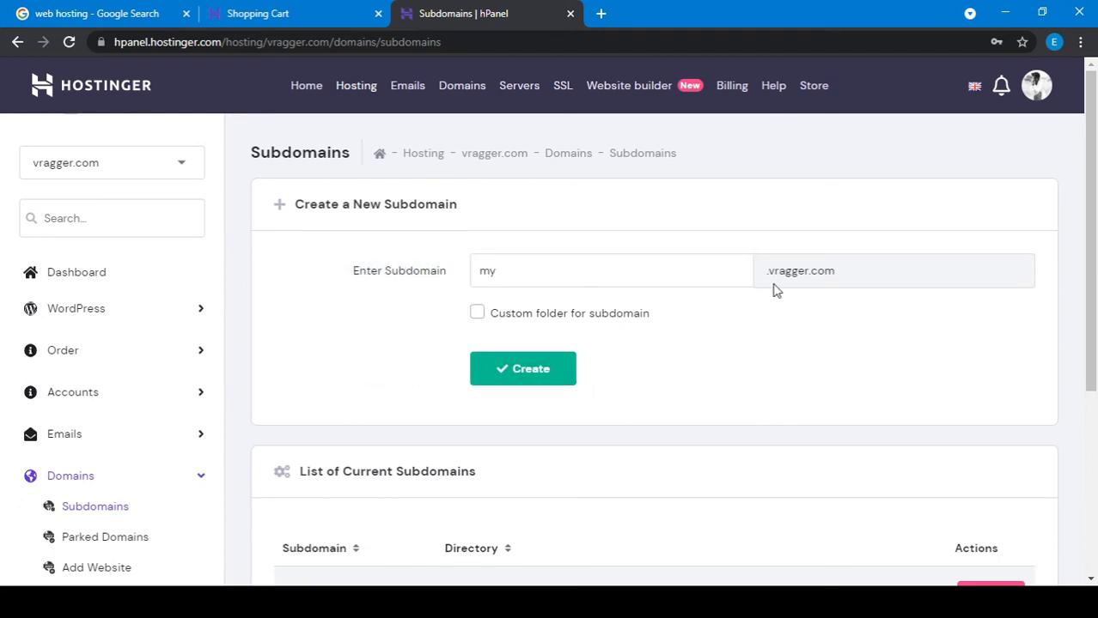
{"action": "left_click", "coordinate": [516, 370]}
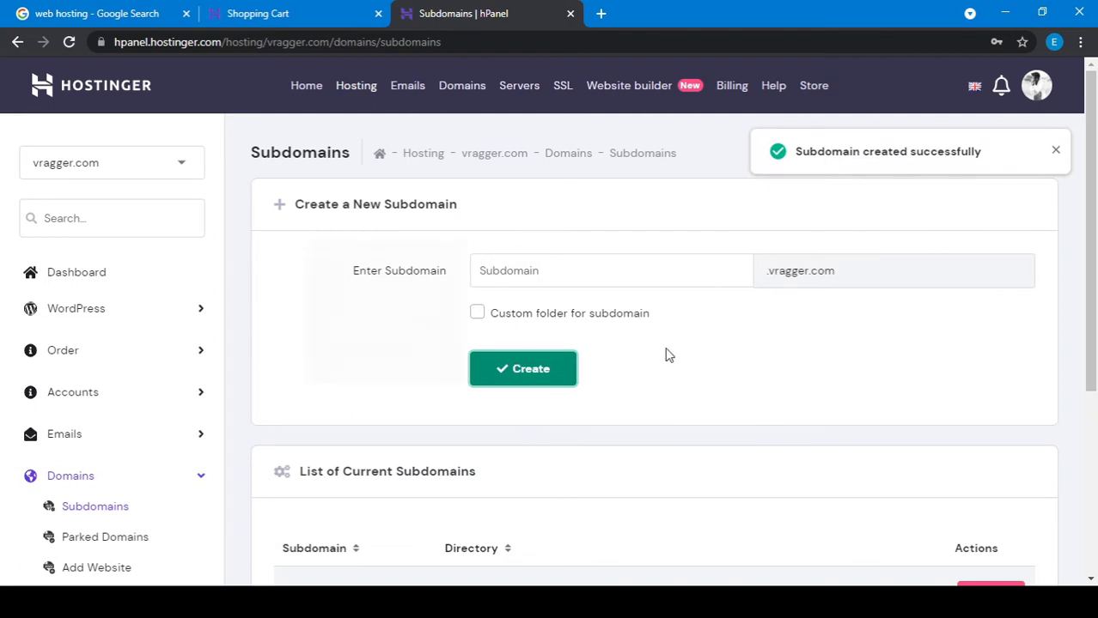
Find the my.vragger.com entry in the list of current subdomains and highlight its name
{"action": "scroll", "coordinate": [652, 378], "scroll_direction": "down", "scroll_amount": 2}
{"action": "scroll", "coordinate": [627, 376], "scroll_direction": "down", "scroll_amount": 2}
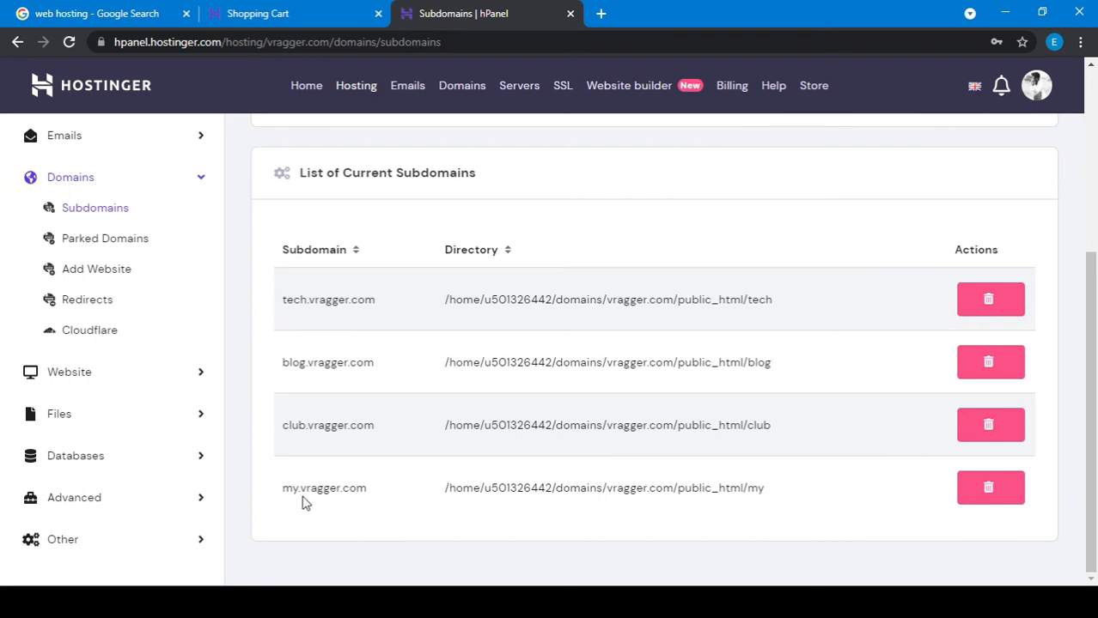
{"action": "left_click_drag", "start_coordinate": [282, 488], "coordinate": [382, 500]}
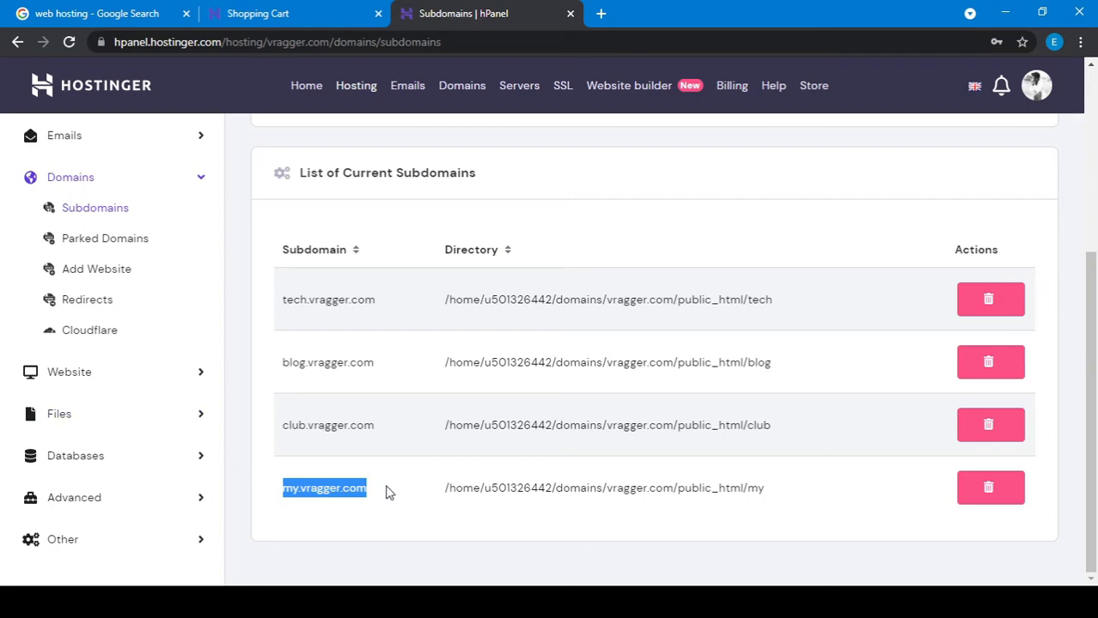
{"action": "scroll", "coordinate": [386, 491], "scroll_direction": "up", "scroll_amount": 4}
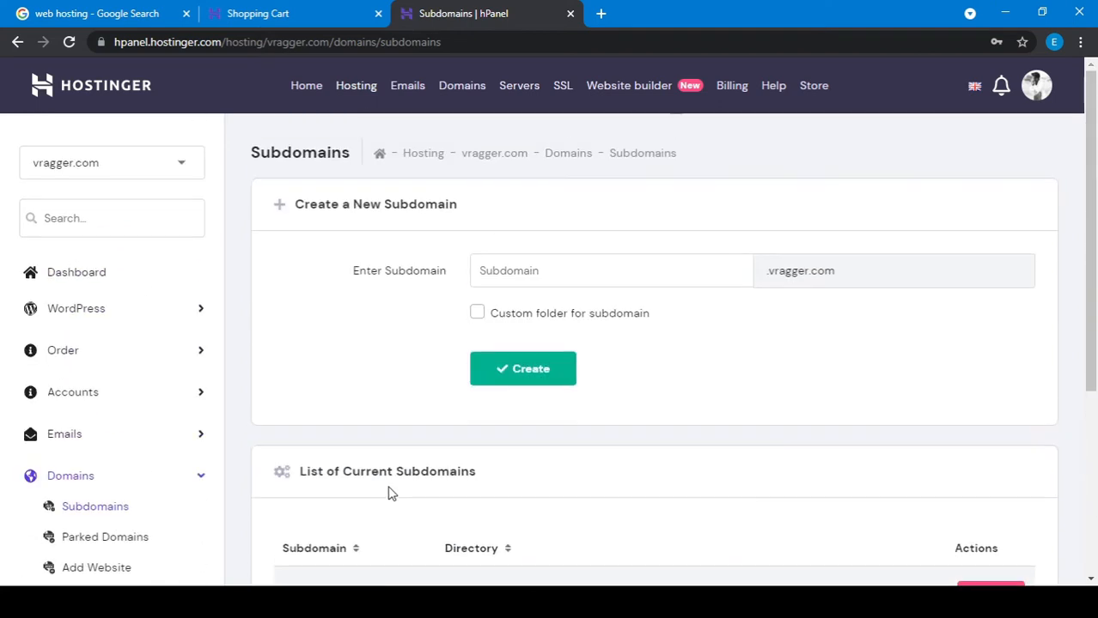
Return to the vragger.com hosting overview and open the Auto Installer for websites
{"action": "left_click", "coordinate": [87, 287]}
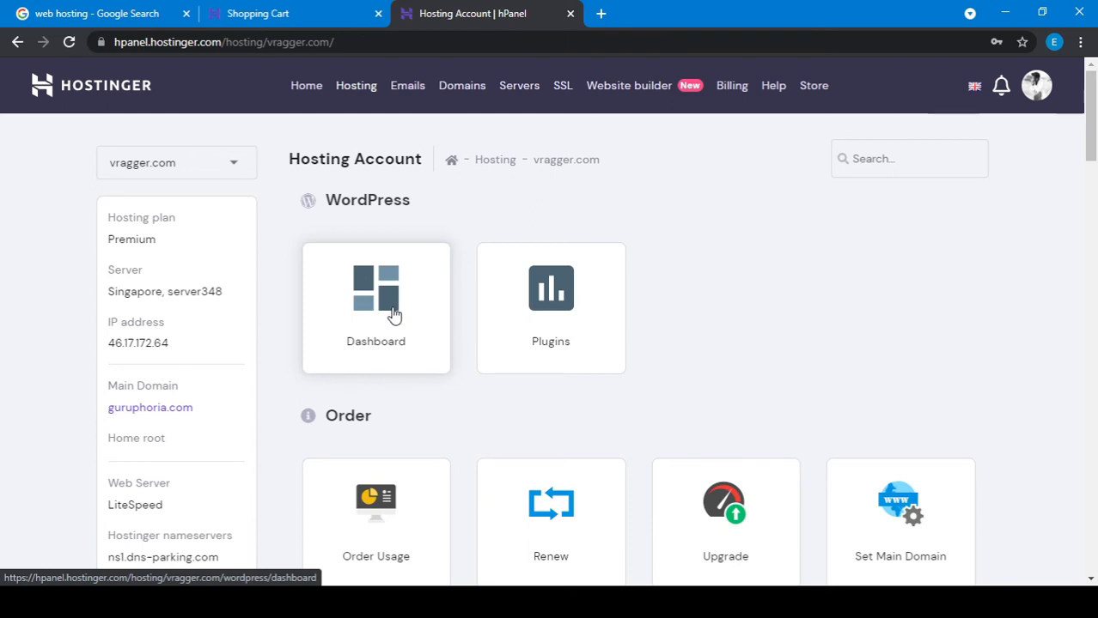
{"action": "scroll", "coordinate": [394, 316], "scroll_direction": "down", "scroll_amount": 8}
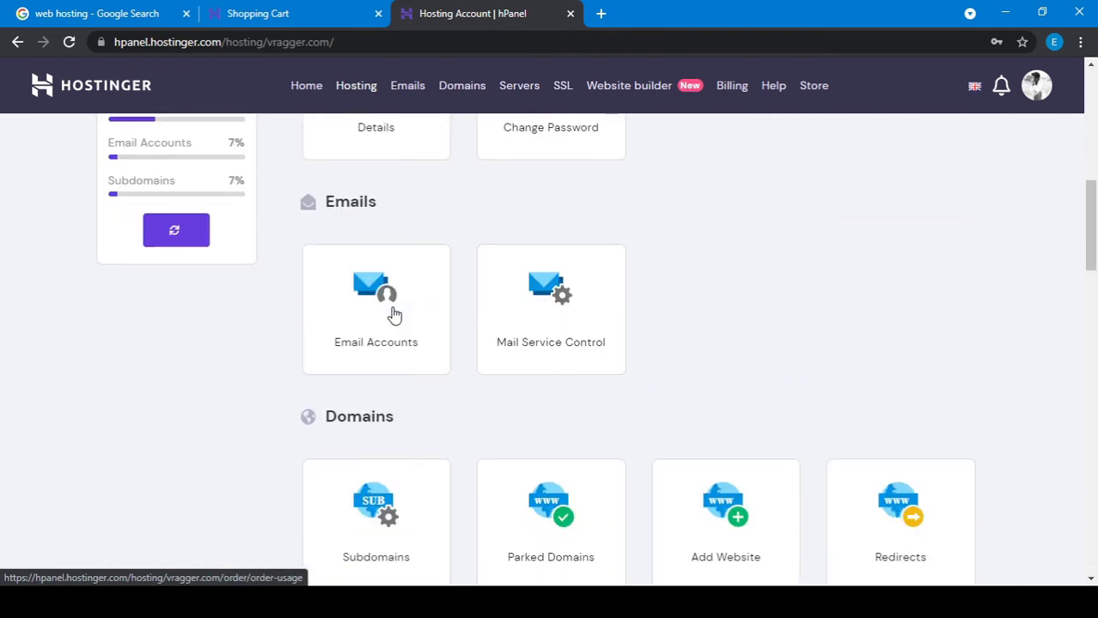
{"action": "scroll", "coordinate": [393, 316], "scroll_direction": "down", "scroll_amount": 7}
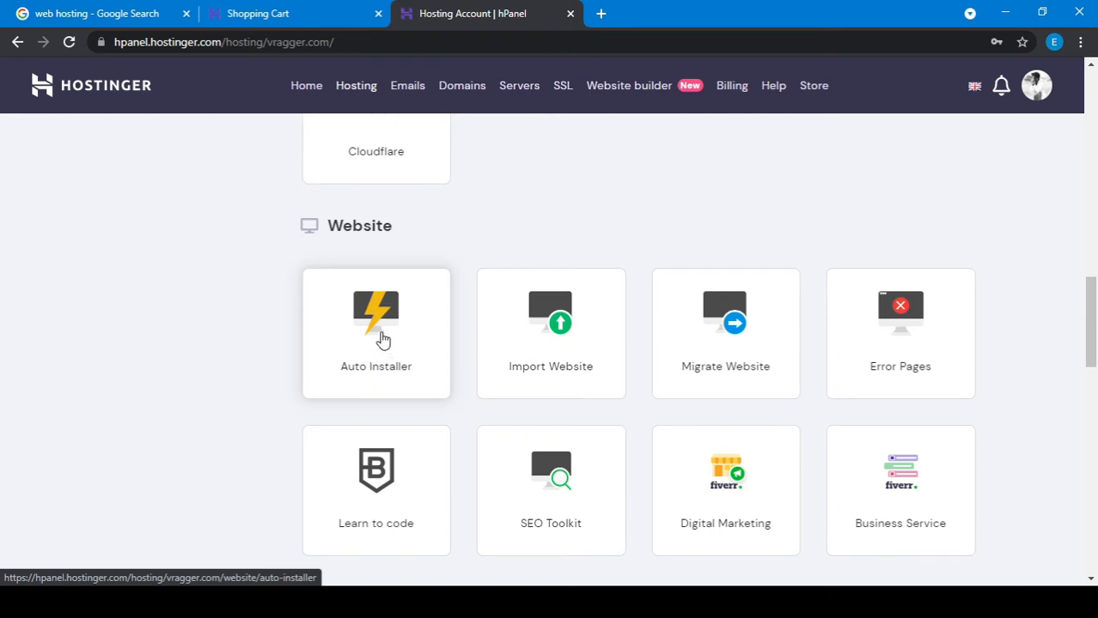
{"action": "left_click", "coordinate": [383, 340]}
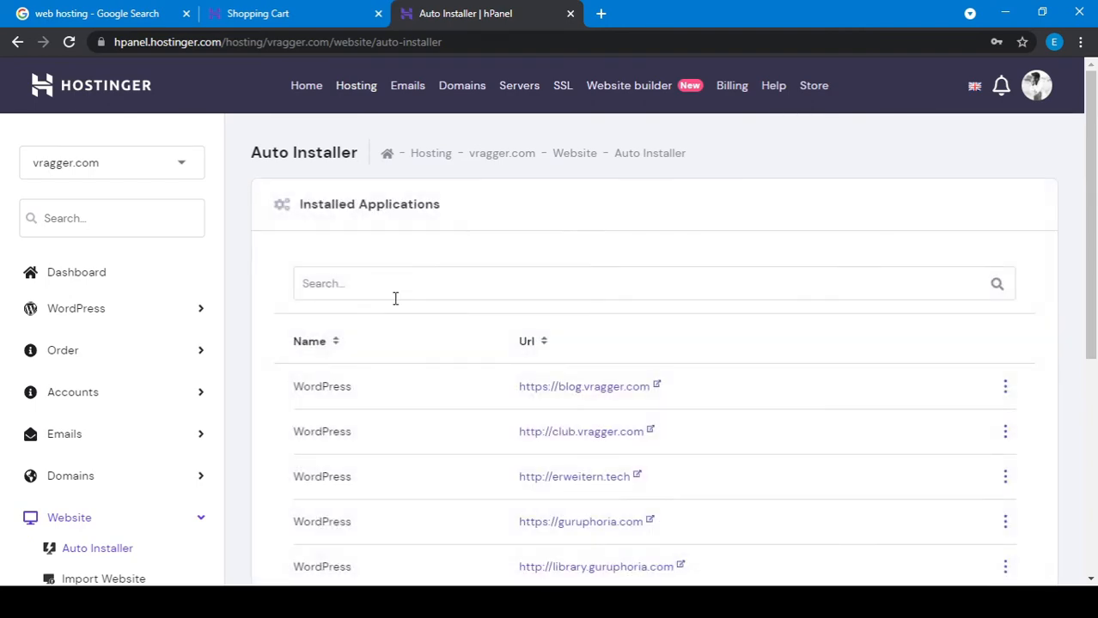
Start a WordPress installation and choose my.vragger.com as its target domain
{"action": "scroll", "coordinate": [395, 298], "scroll_direction": "down", "scroll_amount": 5}
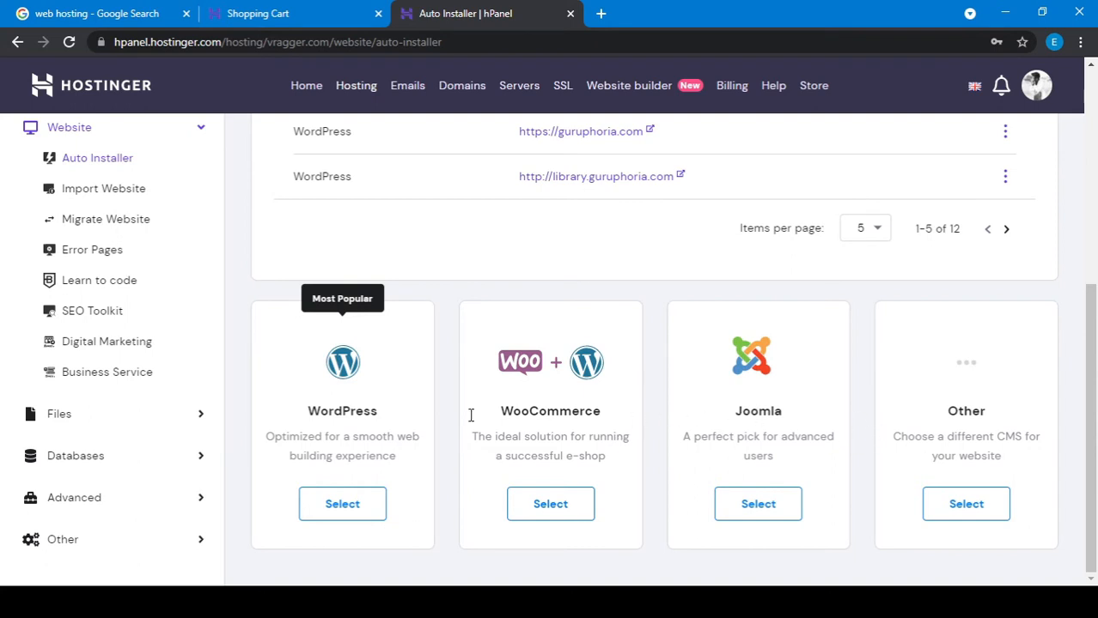
{"action": "left_click_drag", "start_coordinate": [306, 411], "coordinate": [385, 413]}
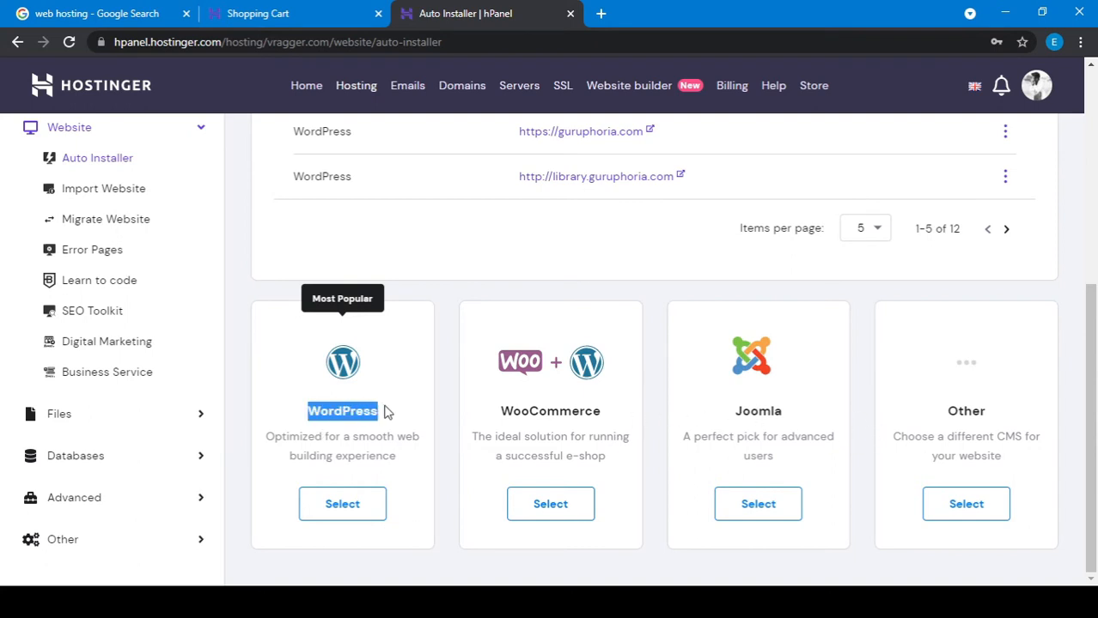
{"action": "left_click", "coordinate": [368, 509]}
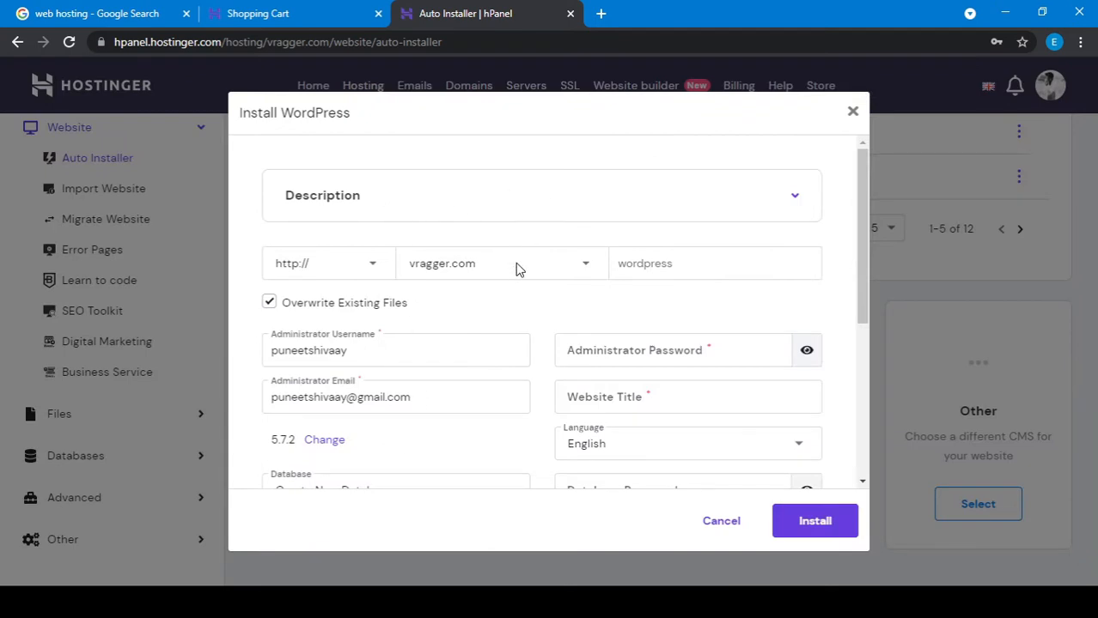
{"action": "left_click", "coordinate": [576, 268]}
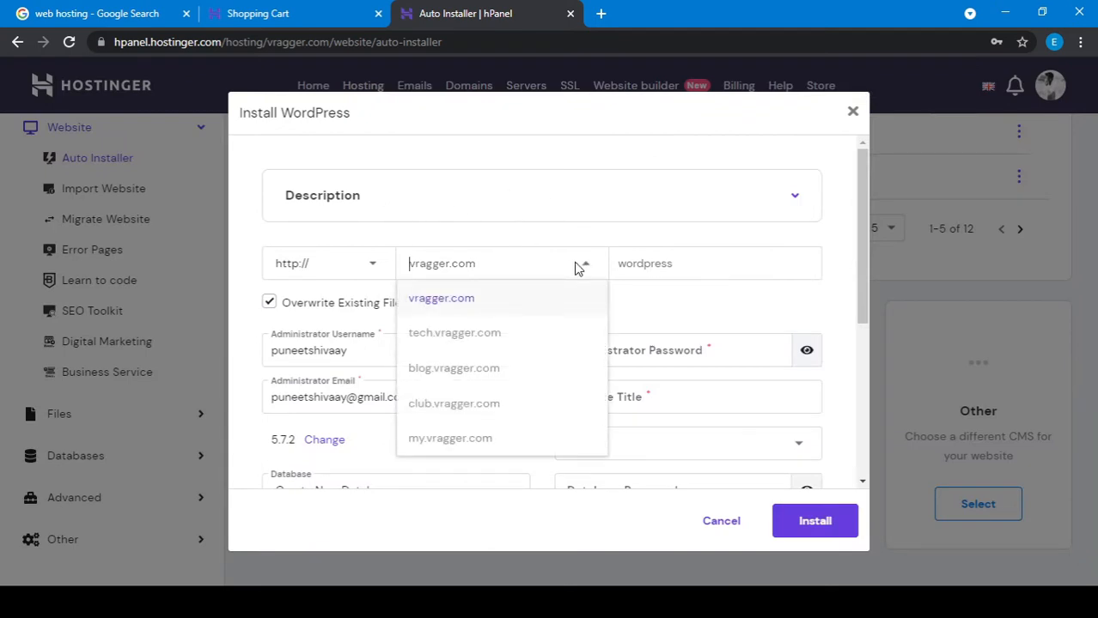
{"action": "left_click", "coordinate": [466, 442]}
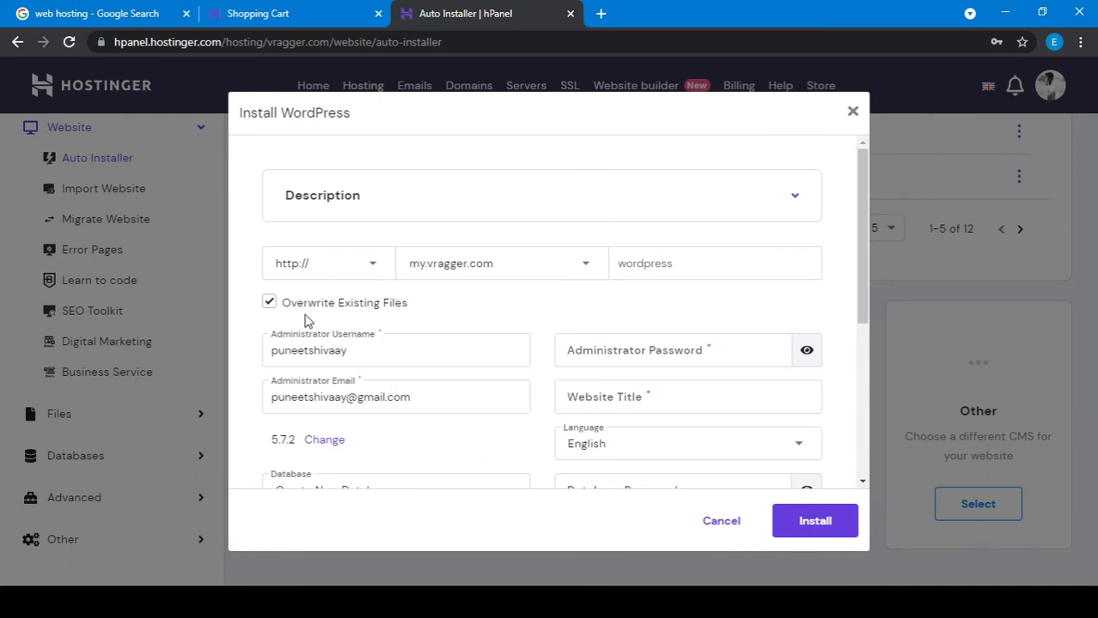
Keep the prefilled administrator username and enter the administrator password and the database password for the WordPress installation
{"action": "left_click_drag", "start_coordinate": [378, 358], "coordinate": [259, 353]}
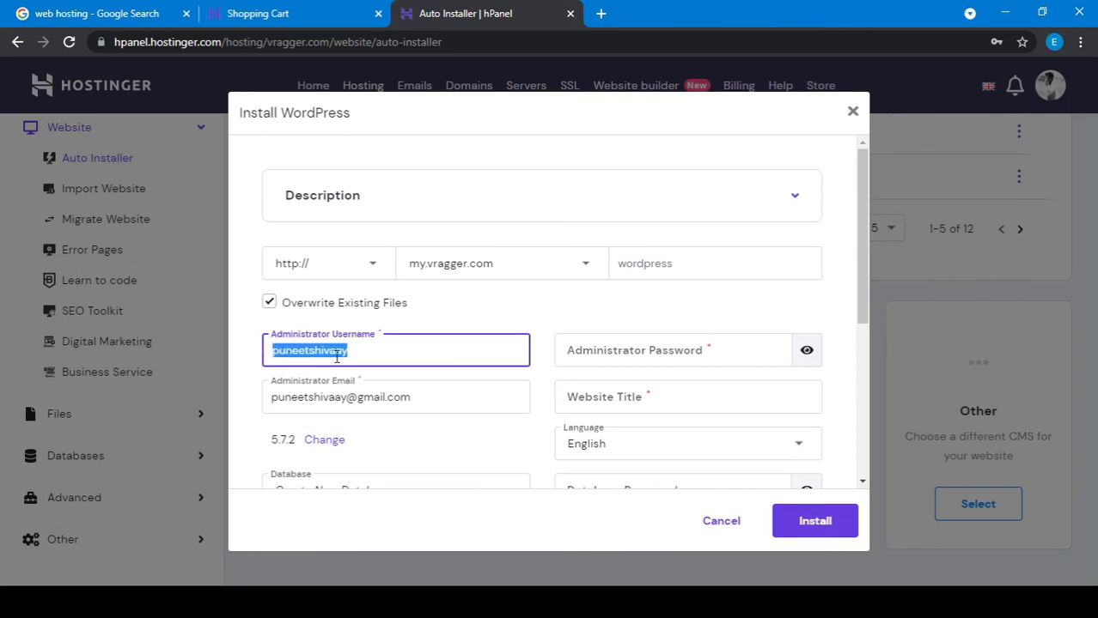
{"action": "left_click", "coordinate": [414, 355]}
{"action": "left_click", "coordinate": [630, 354]}
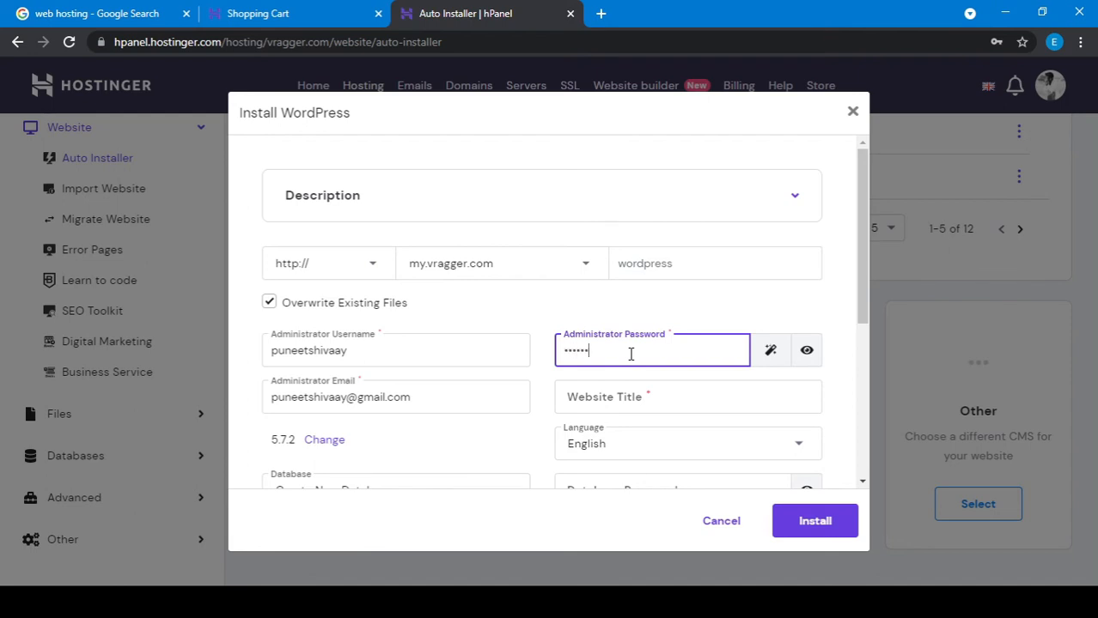
{"action": "scroll", "coordinate": [477, 294], "scroll_direction": "down", "scroll_amount": 3}
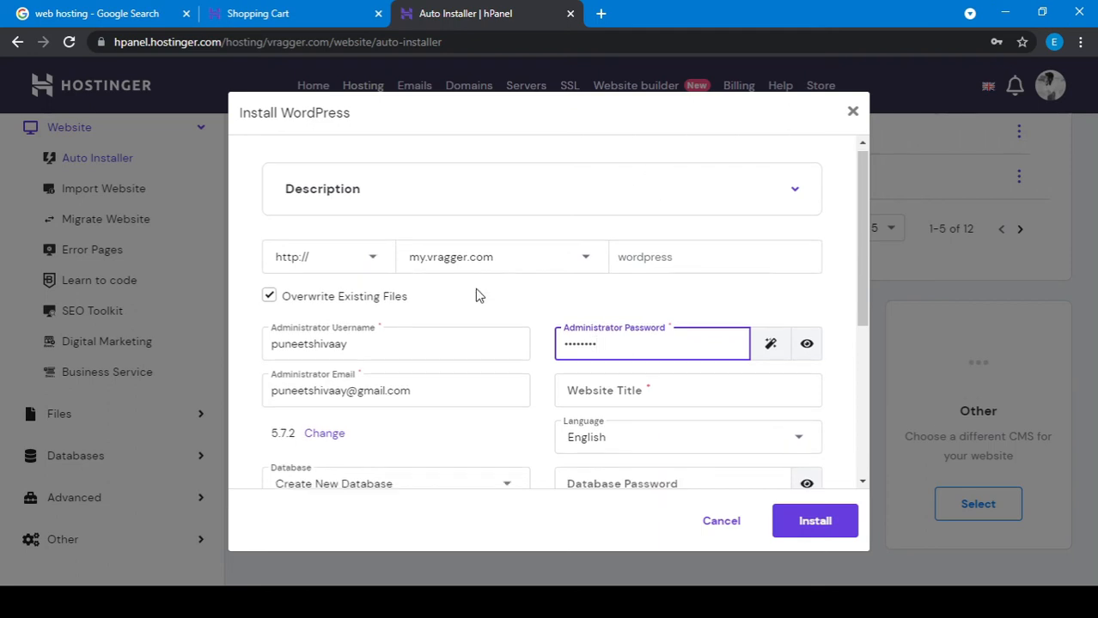
{"action": "left_click", "coordinate": [623, 255]}
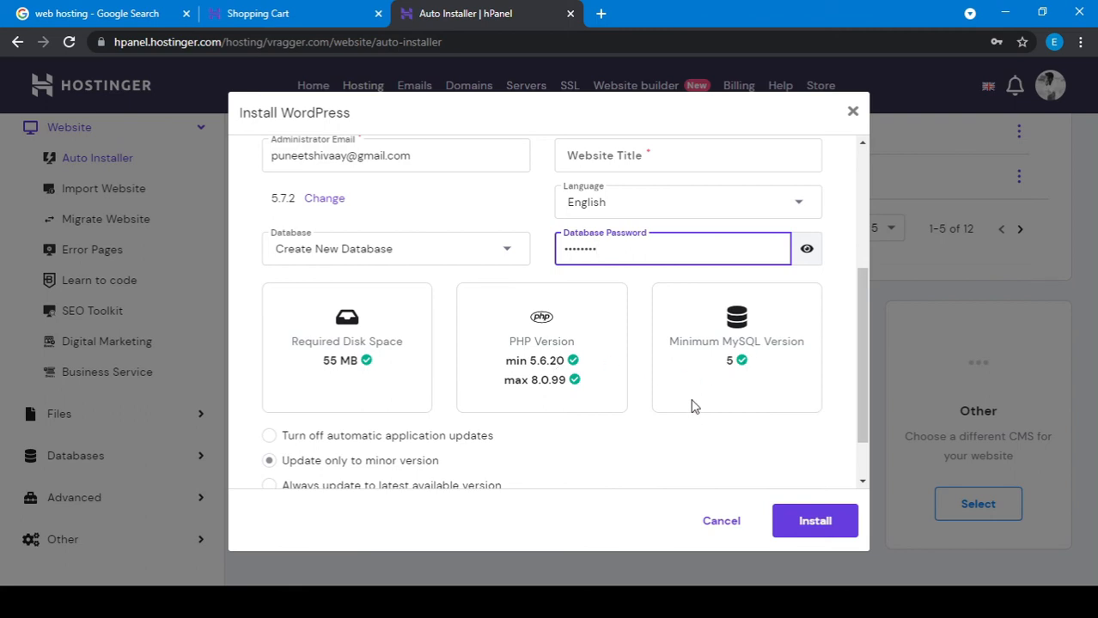
Set the website title to "My Vragger", install WordPress, and dismiss the save-password offer
{"action": "scroll", "coordinate": [690, 404], "scroll_direction": "down", "scroll_amount": 2}
{"action": "left_click", "coordinate": [804, 527]}
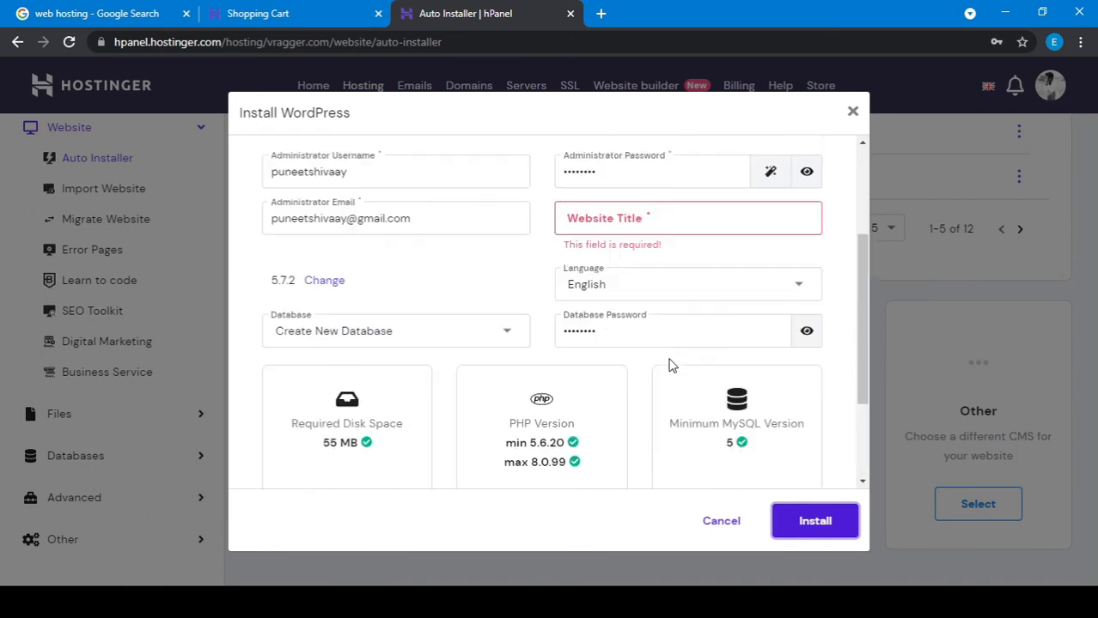
{"action": "left_click", "coordinate": [652, 390]}
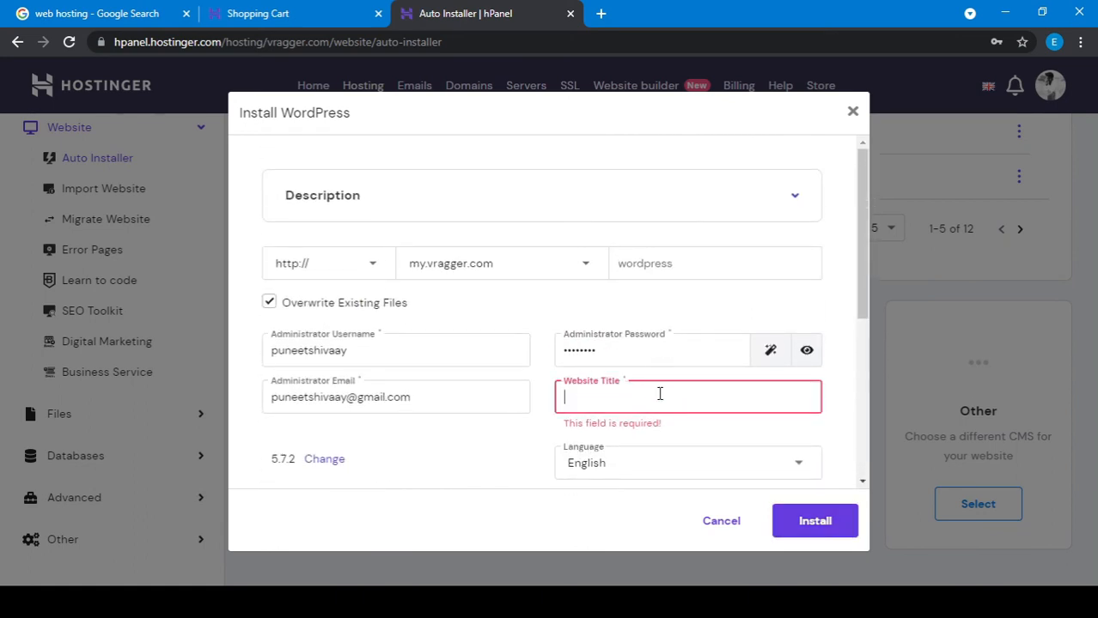
{"action": "type", "text": "My Vr"}
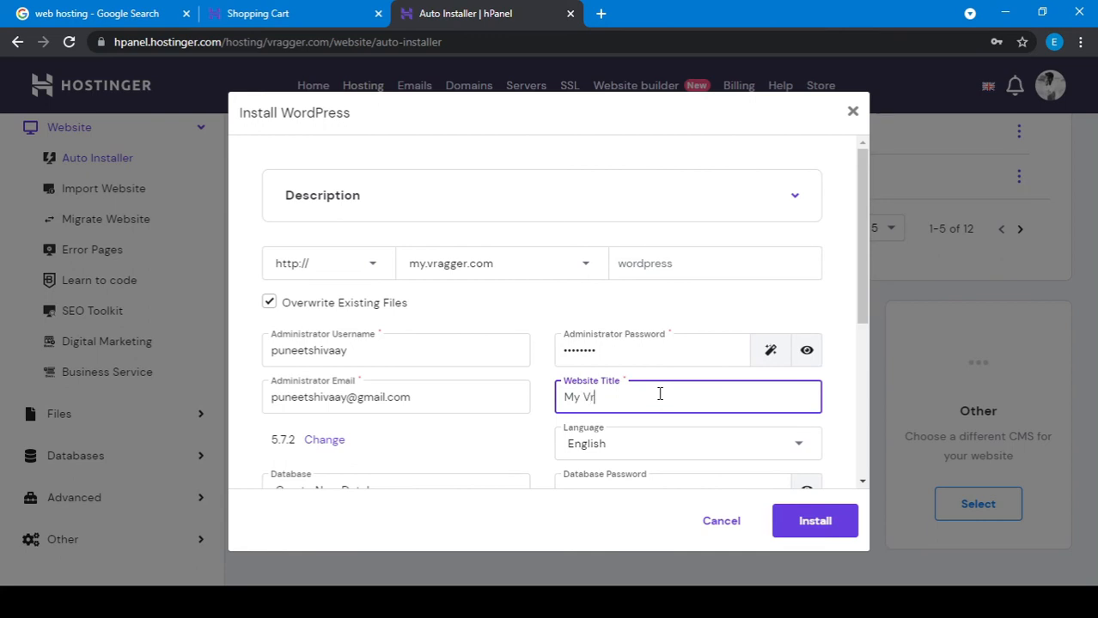
{"action": "type", "text": "agger"}
{"action": "left_click", "coordinate": [811, 520]}
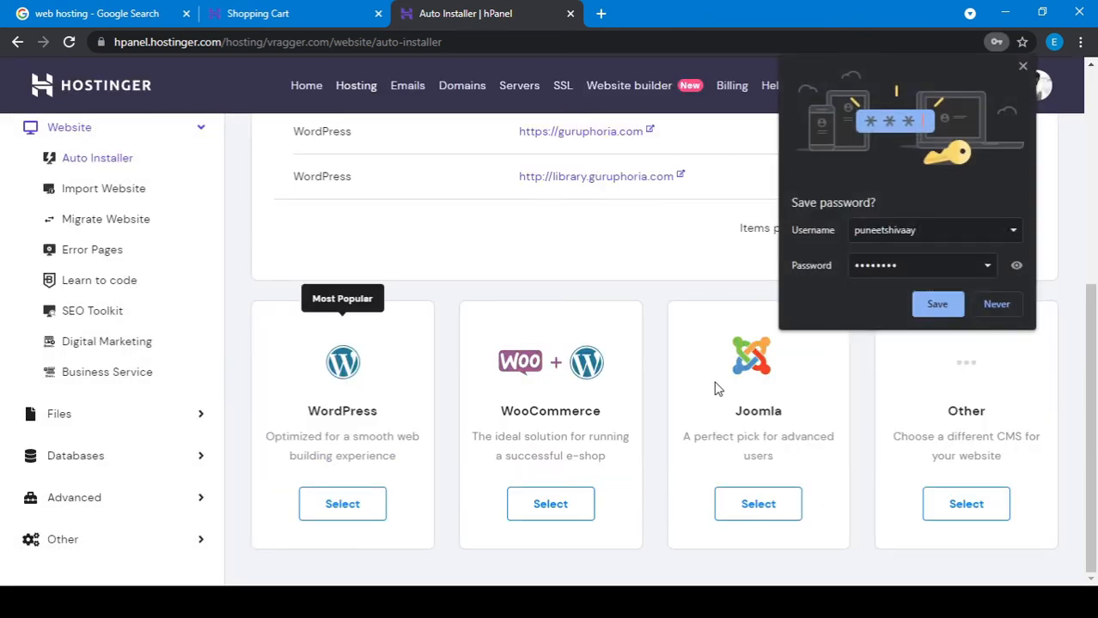
{"action": "left_click", "coordinate": [1021, 68]}
{"action": "scroll", "coordinate": [404, 328], "scroll_direction": "up", "scroll_amount": 3}
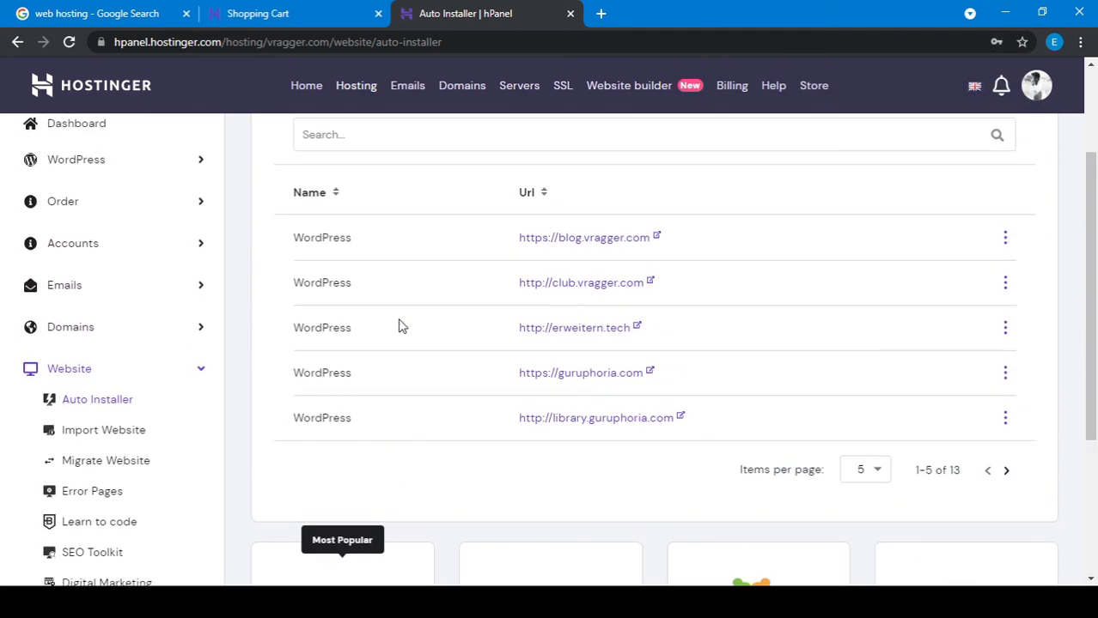
Show 25 installed applications per page and open the management page for the my.vragger.com WordPress installation
{"action": "scroll", "coordinate": [402, 327], "scroll_direction": "up", "scroll_amount": 1}
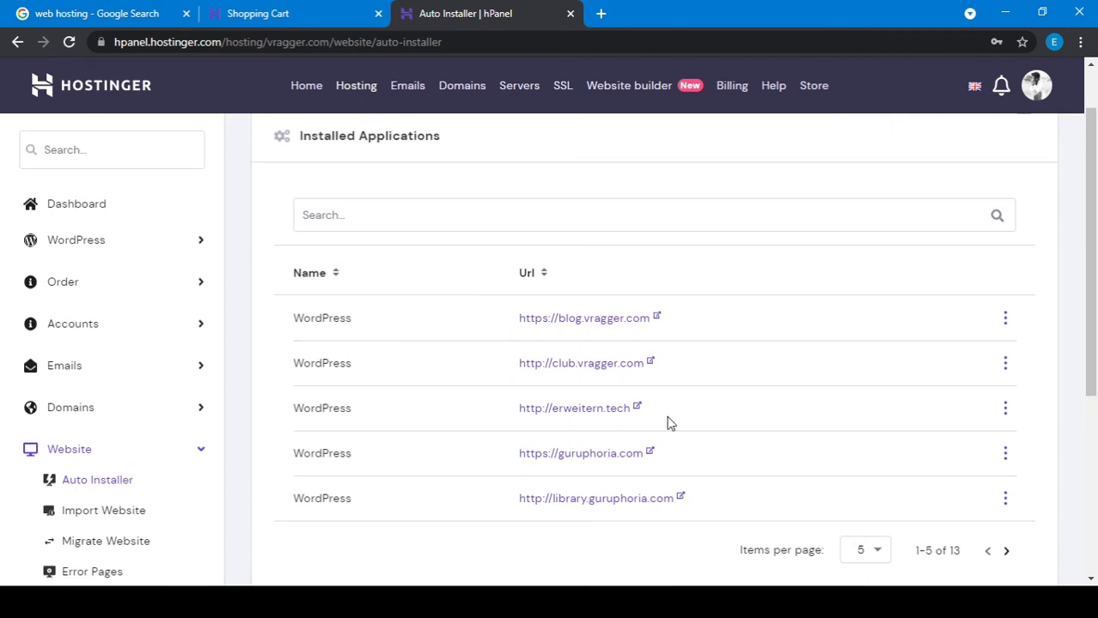
{"action": "left_click", "coordinate": [869, 554]}
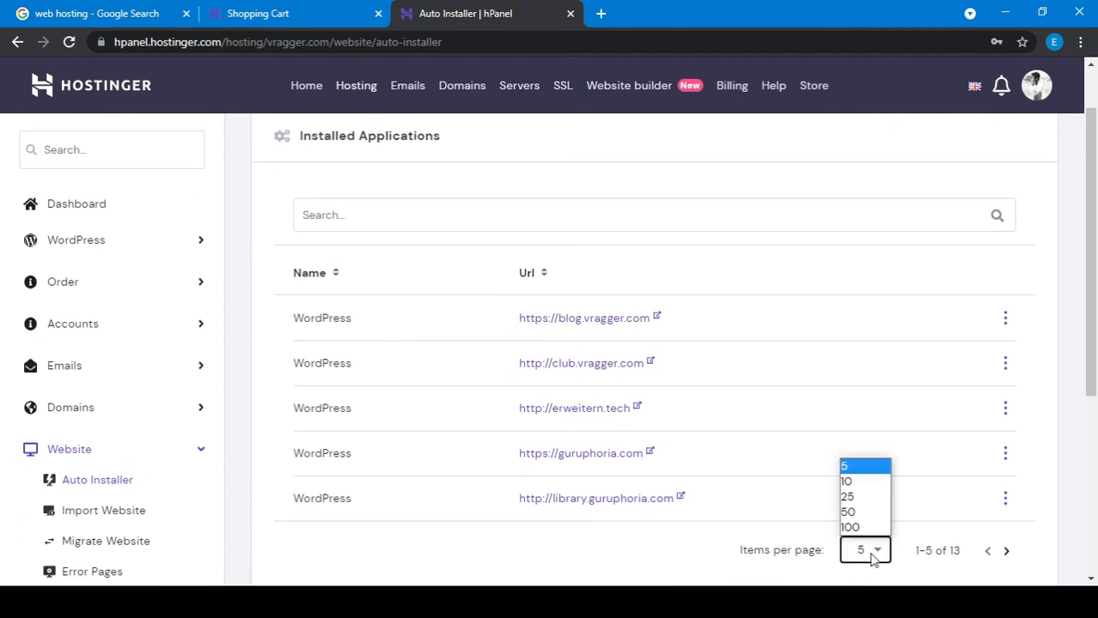
{"action": "left_click", "coordinate": [856, 498]}
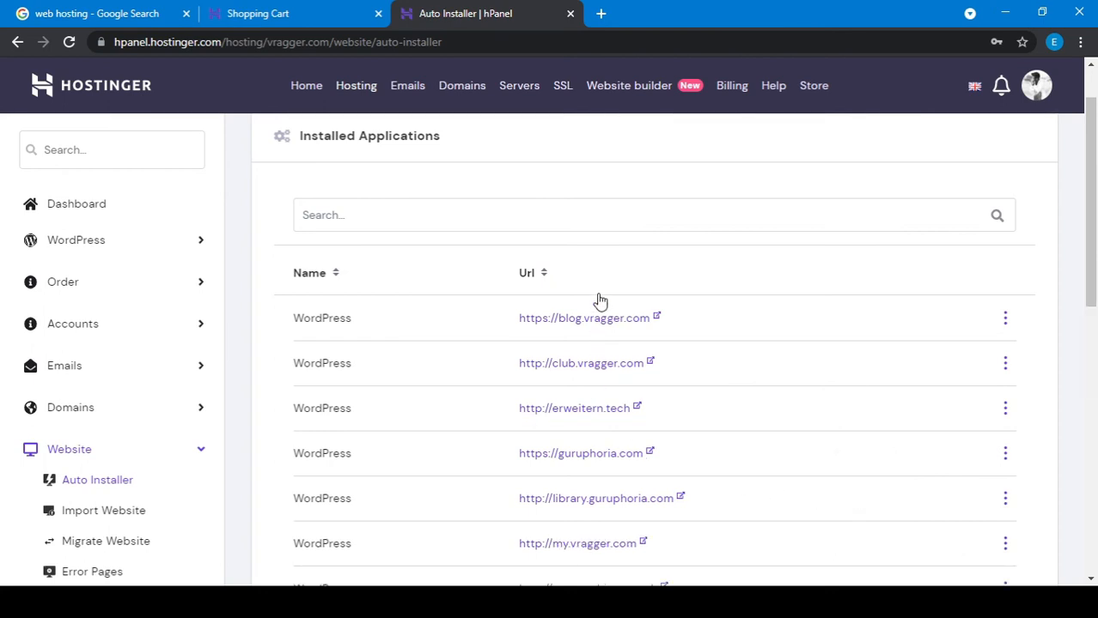
{"action": "scroll", "coordinate": [600, 284], "scroll_direction": "down", "scroll_amount": 3}
{"action": "scroll", "coordinate": [601, 292], "scroll_direction": "down", "scroll_amount": 1}
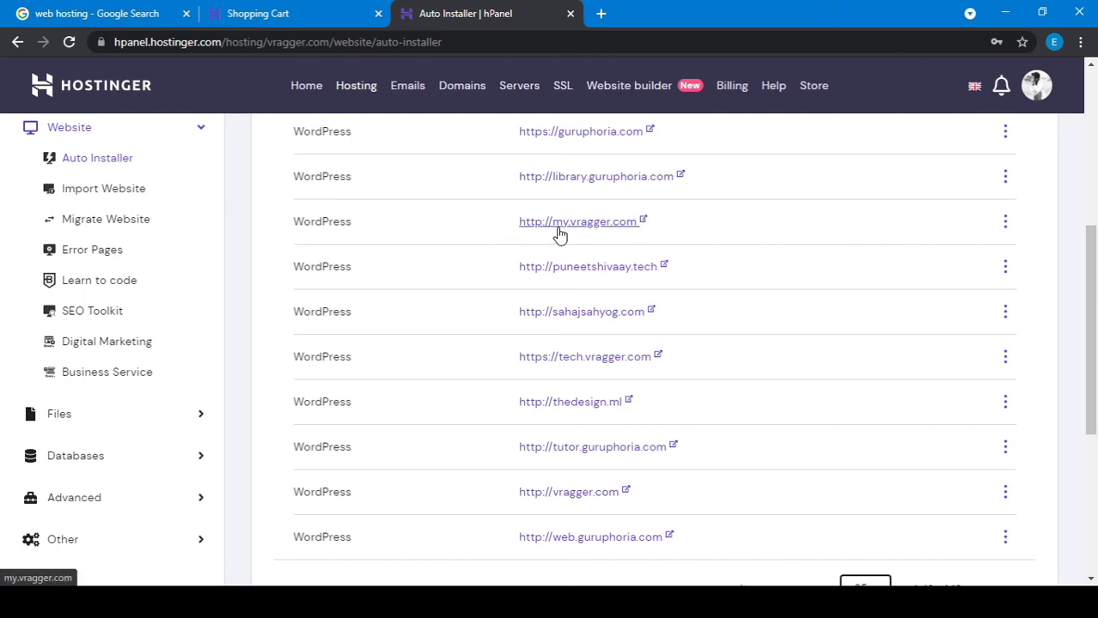
{"action": "left_click", "coordinate": [1006, 225]}
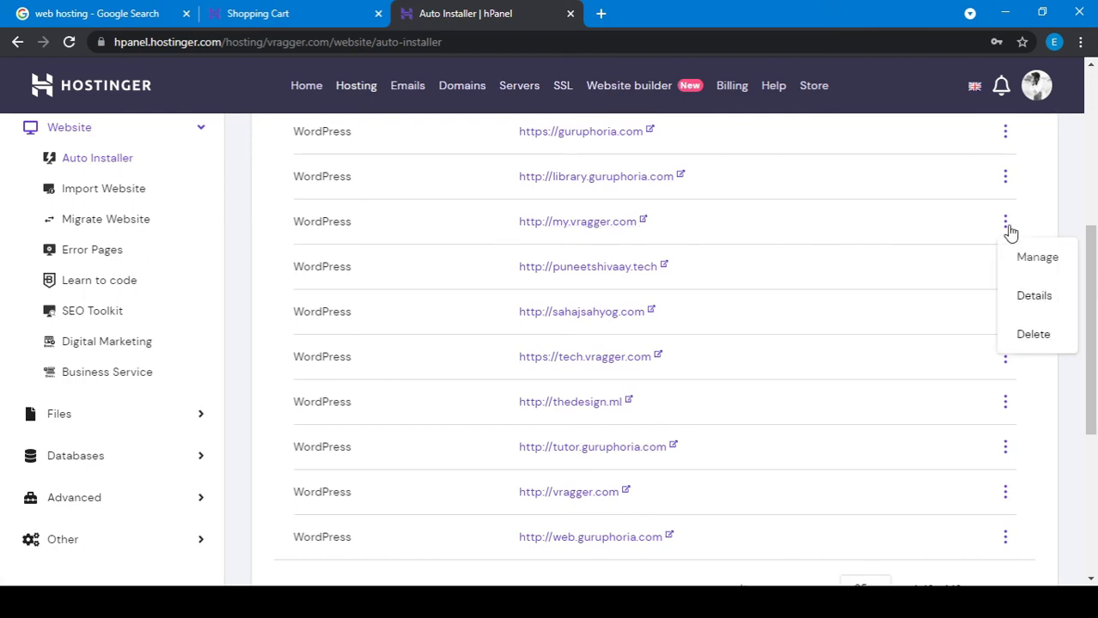
{"action": "left_click", "coordinate": [1038, 267]}
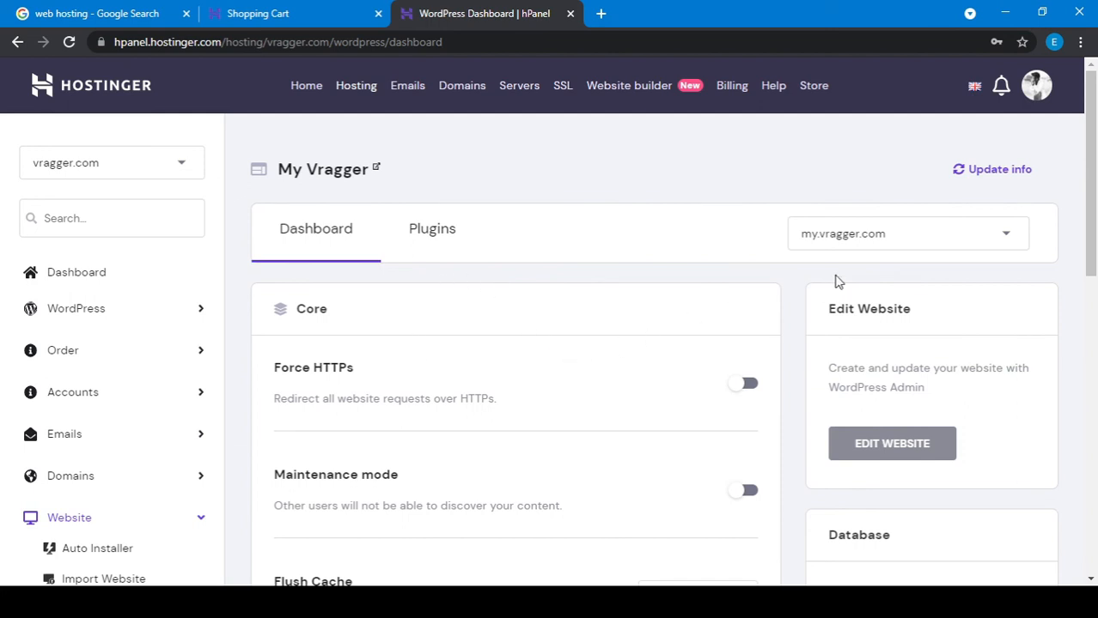
Review the WordPress dashboard of my.vragger.com, from the selected domain down to the Speed & Security options
{"action": "left_click_drag", "start_coordinate": [897, 239], "coordinate": [789, 243]}
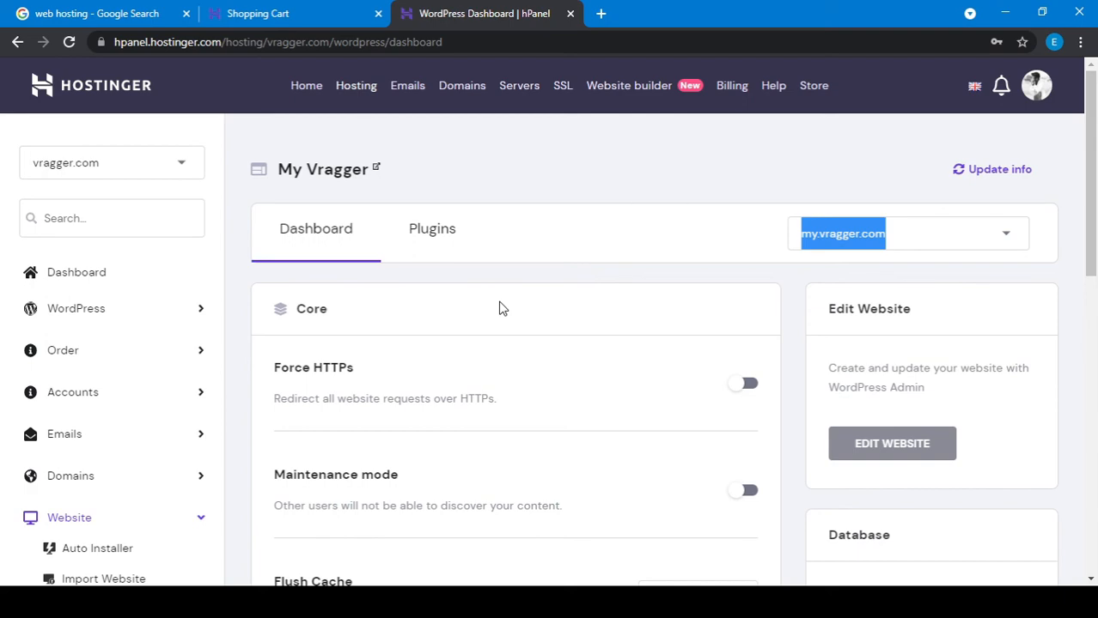
{"action": "scroll", "coordinate": [503, 308], "scroll_direction": "down", "scroll_amount": 6}
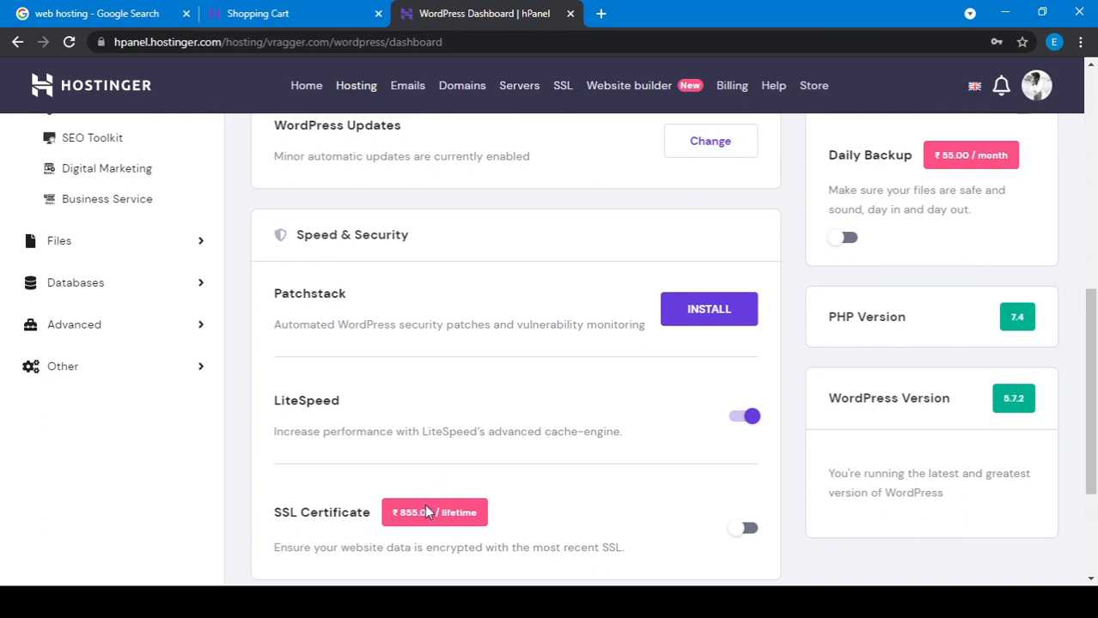
{"action": "scroll", "coordinate": [424, 504], "scroll_direction": "down", "scroll_amount": 1}
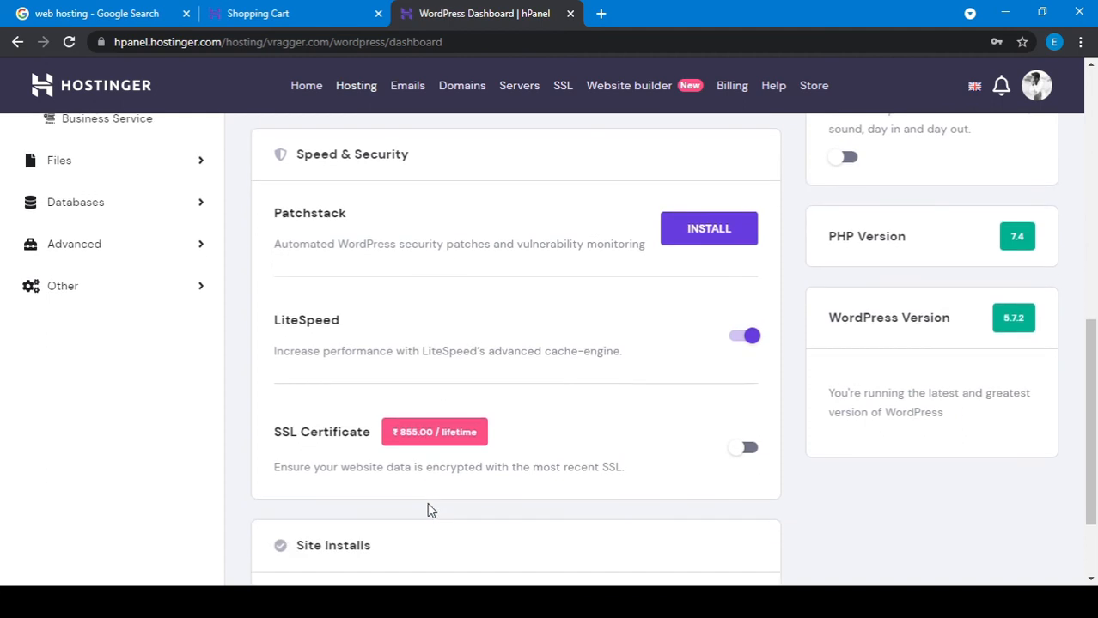
Inspect the SSL certificate information of the current hPanel page and close the certificate window
{"action": "left_click", "coordinate": [102, 43]}
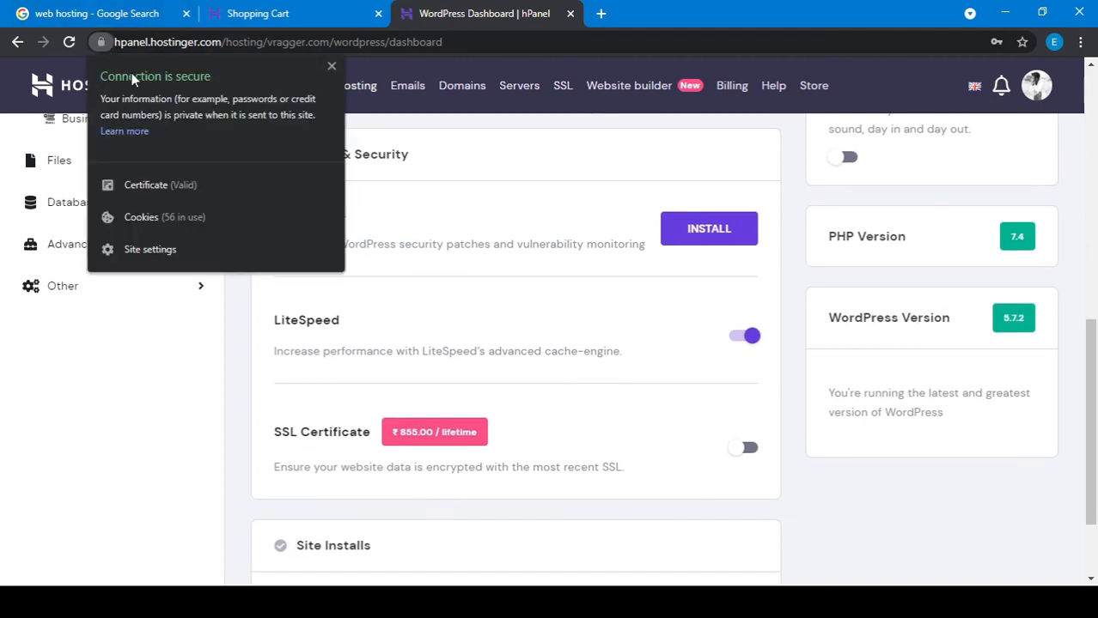
{"action": "left_click", "coordinate": [157, 182]}
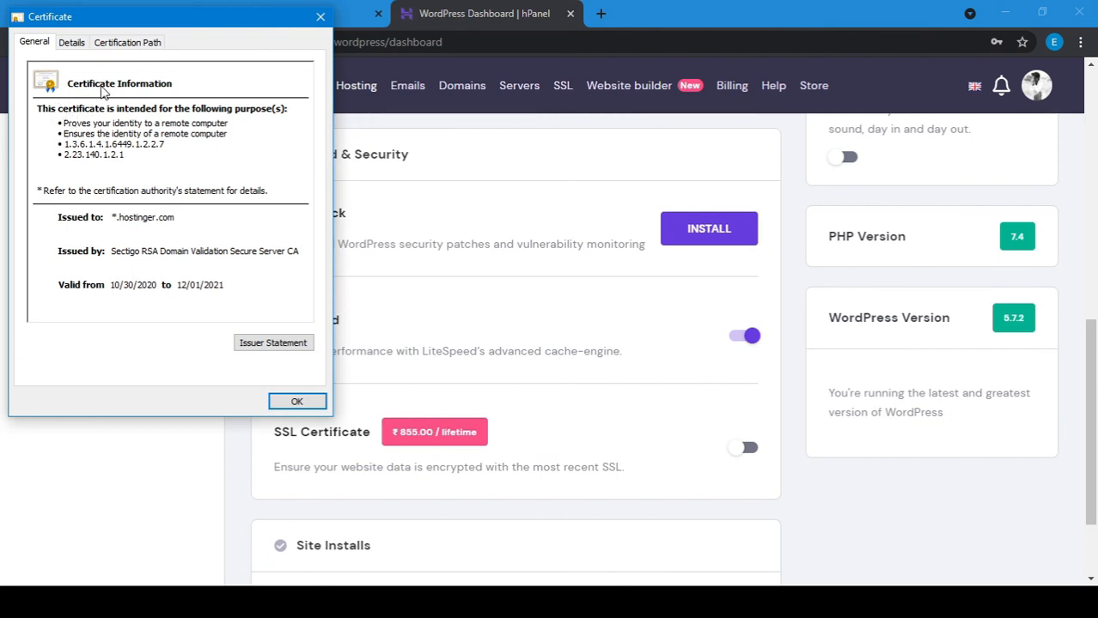
{"action": "left_click", "coordinate": [66, 111]}
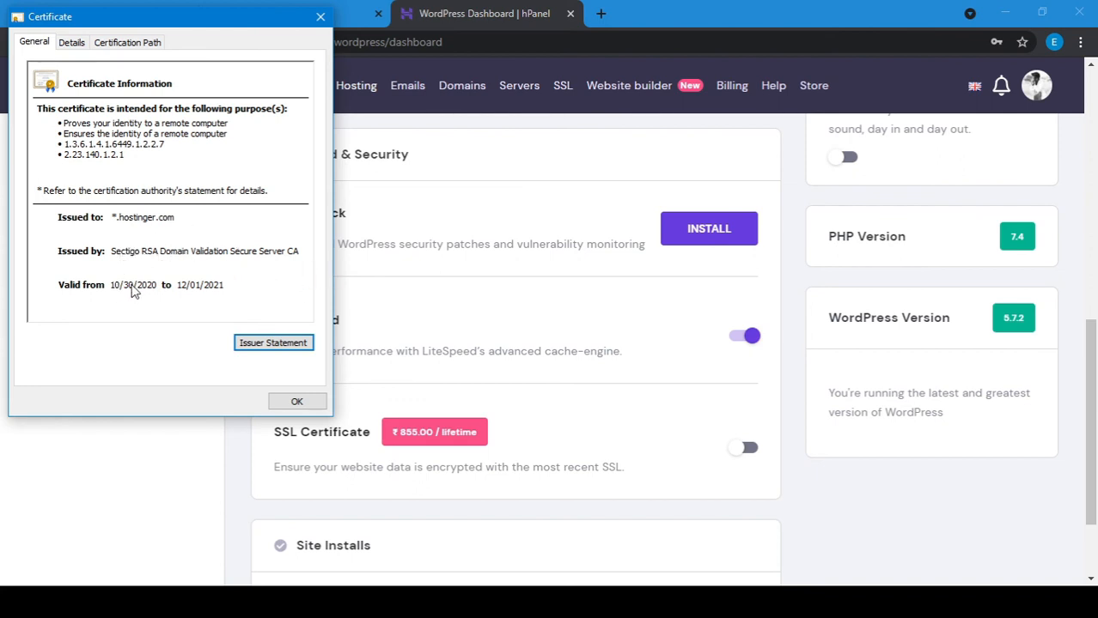
{"action": "left_click", "coordinate": [297, 401]}
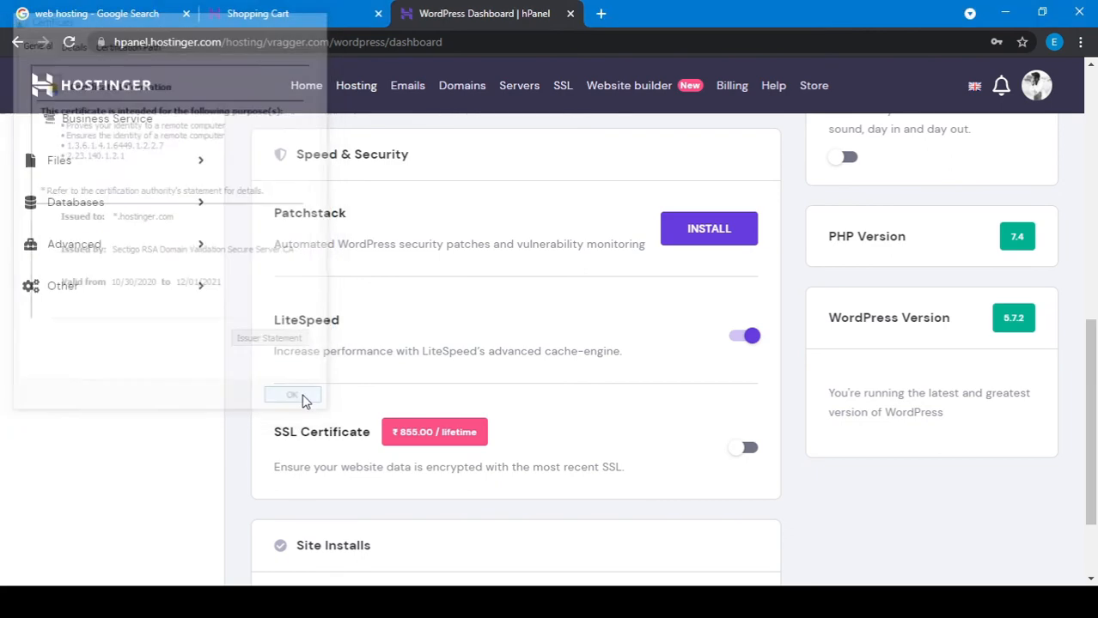
Open the website my.vragger.com in a new browser tab
{"action": "scroll", "coordinate": [730, 375], "scroll_direction": "up", "scroll_amount": 6}
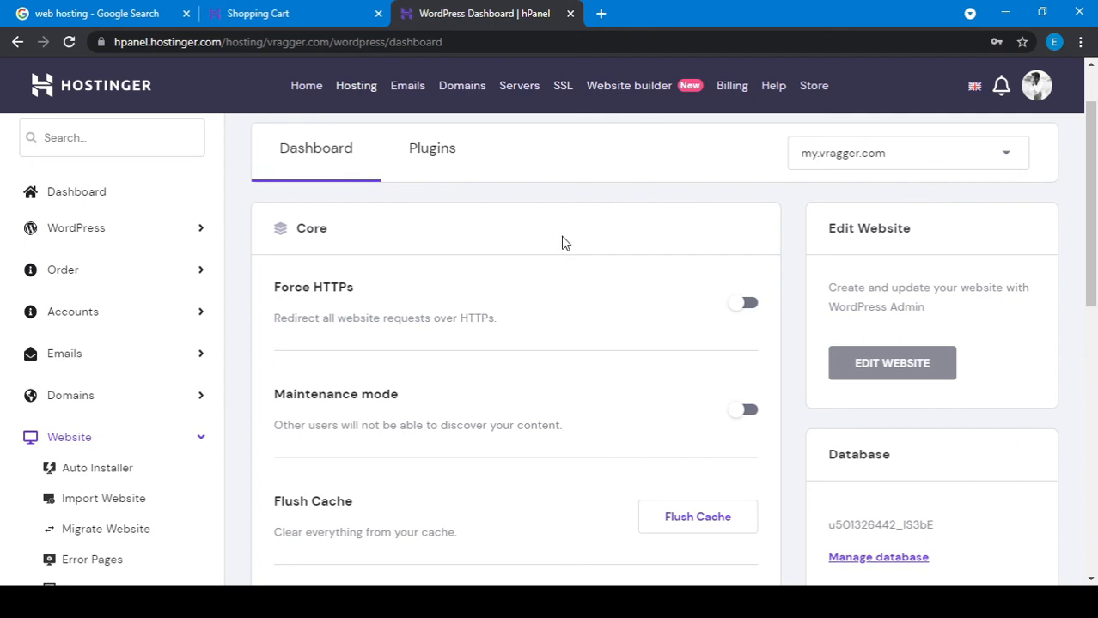
{"action": "scroll", "coordinate": [629, 246], "scroll_direction": "up", "scroll_amount": 1}
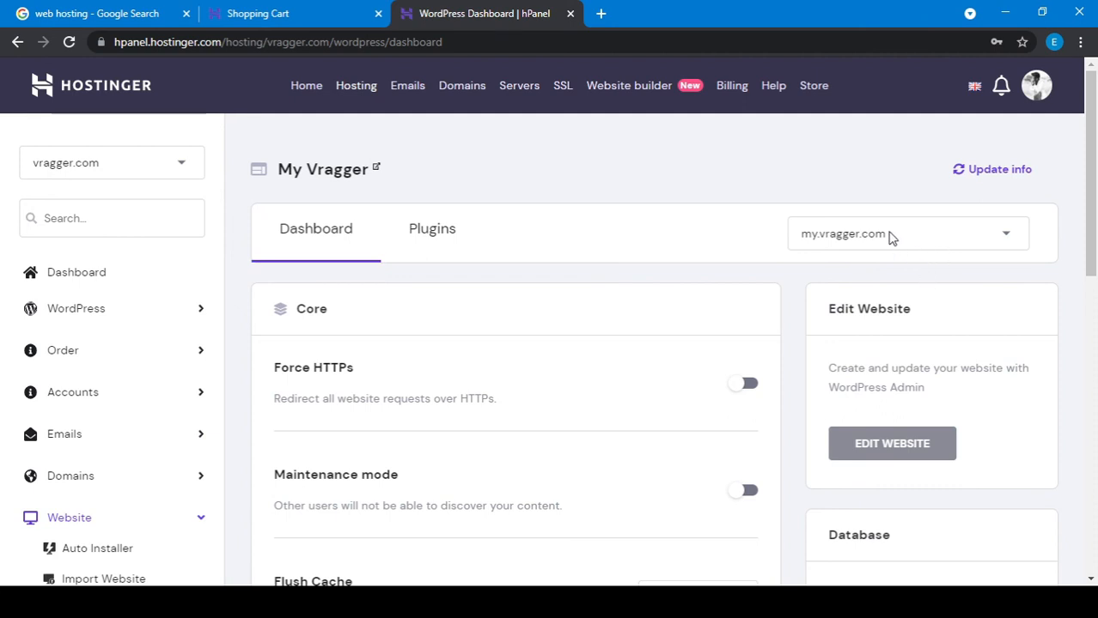
{"action": "left_click", "coordinate": [600, 14]}
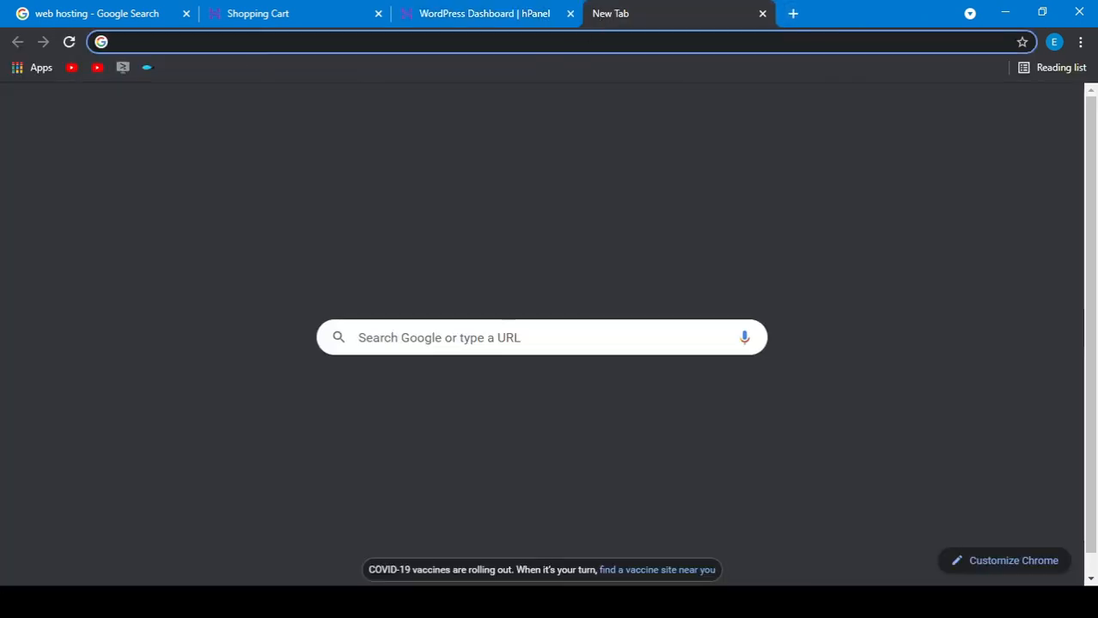
{"action": "type", "text": "my."}
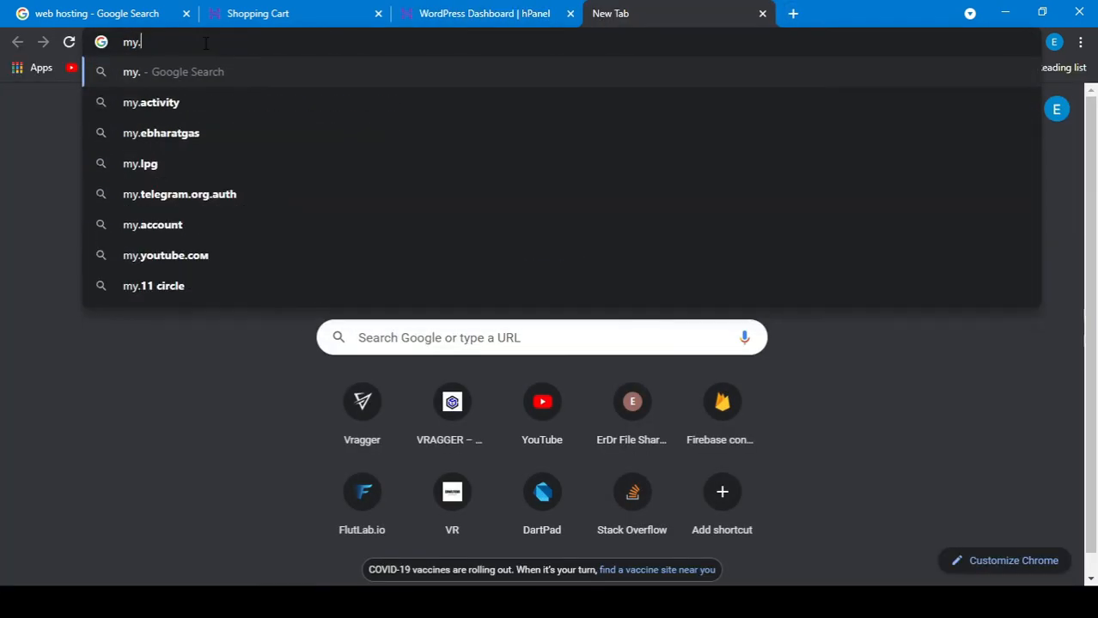
{"action": "type", "text": "vragger"}
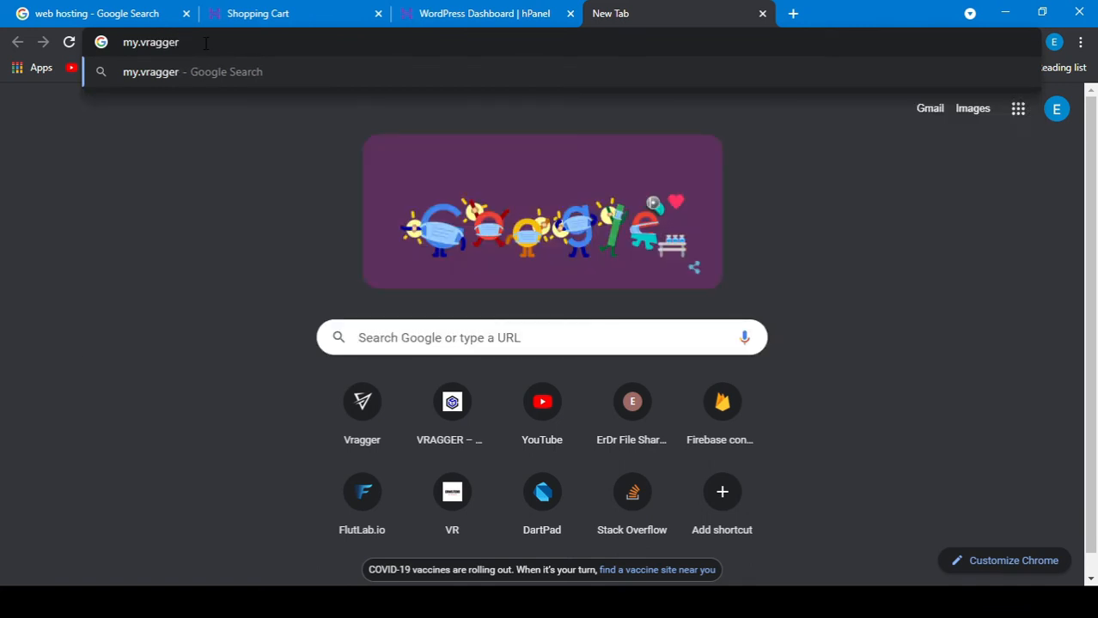
{"action": "type", "text": ".com"}
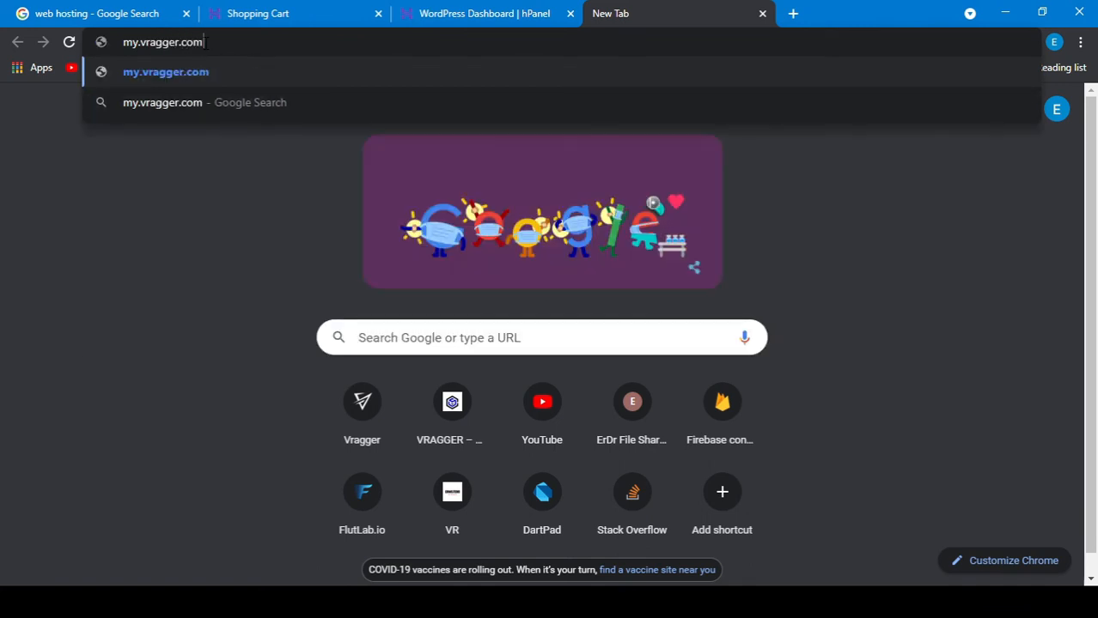
{"action": "key", "text": "Return"}
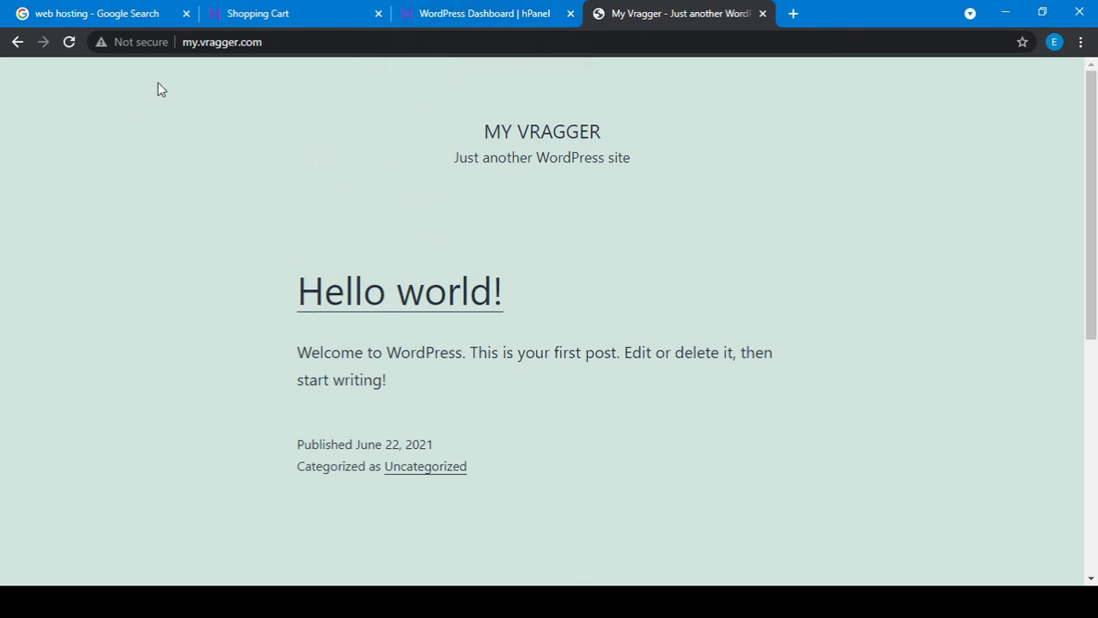
Examine the address and the default home page content of the new WordPress site
{"action": "left_click_drag", "start_coordinate": [273, 43], "coordinate": [163, 44]}
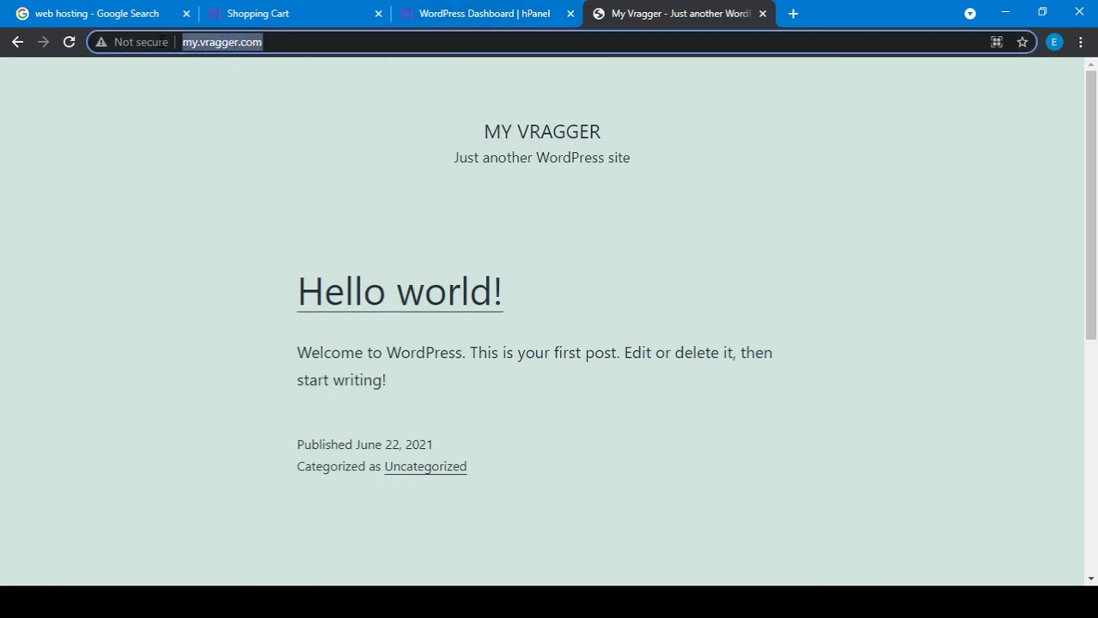
{"action": "left_click", "coordinate": [202, 166]}
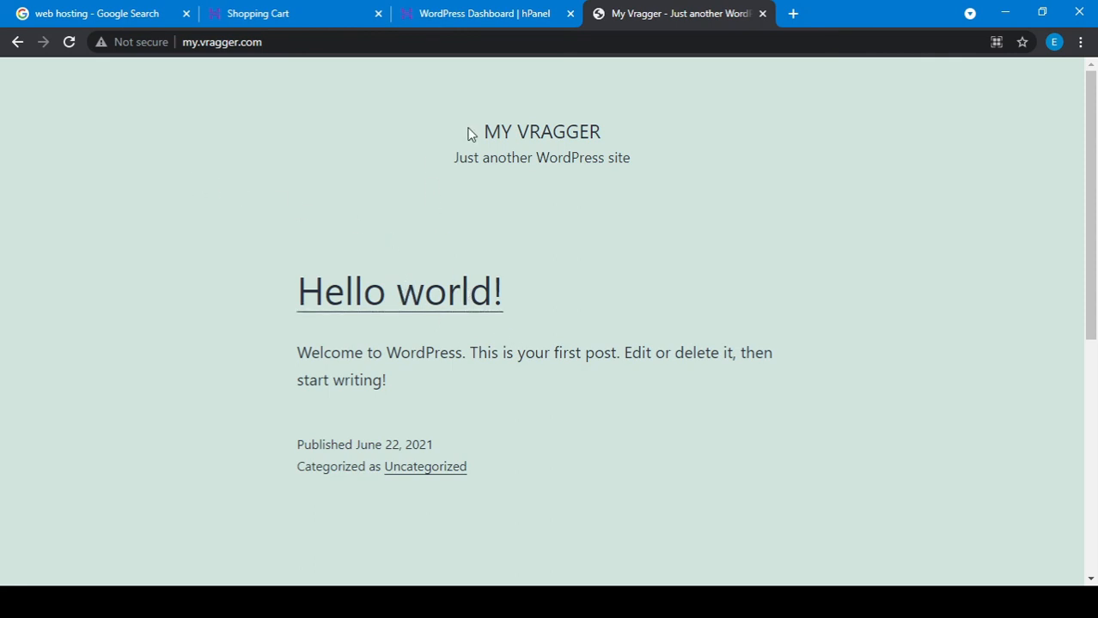
{"action": "left_click_drag", "start_coordinate": [460, 120], "coordinate": [551, 473]}
{"action": "left_click", "coordinate": [552, 473]}
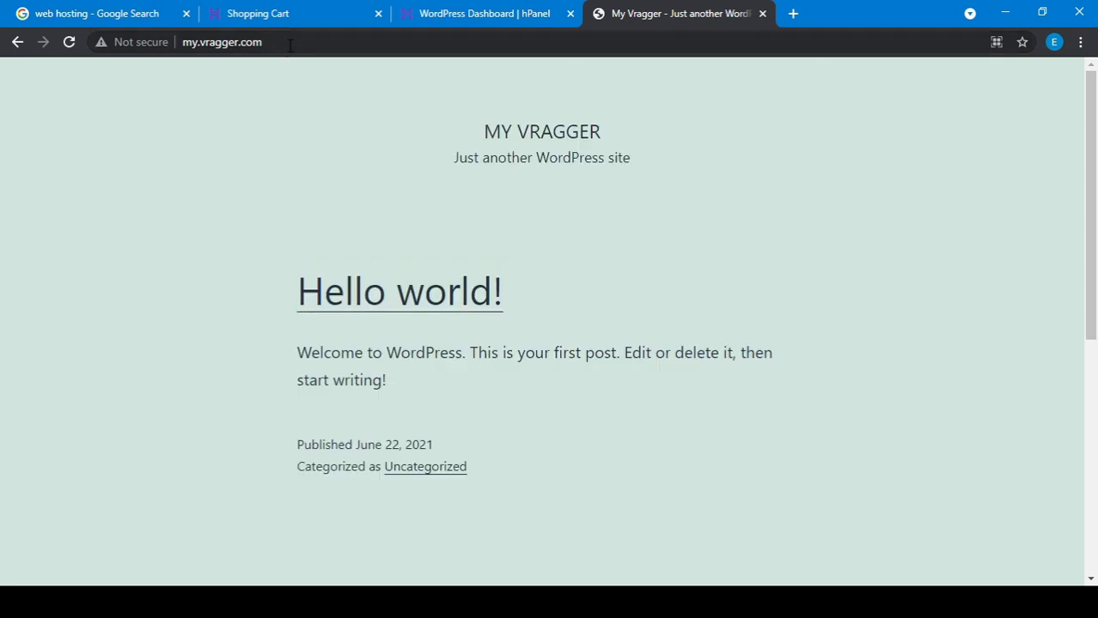
{"action": "left_click_drag", "start_coordinate": [458, 469], "coordinate": [411, 103]}
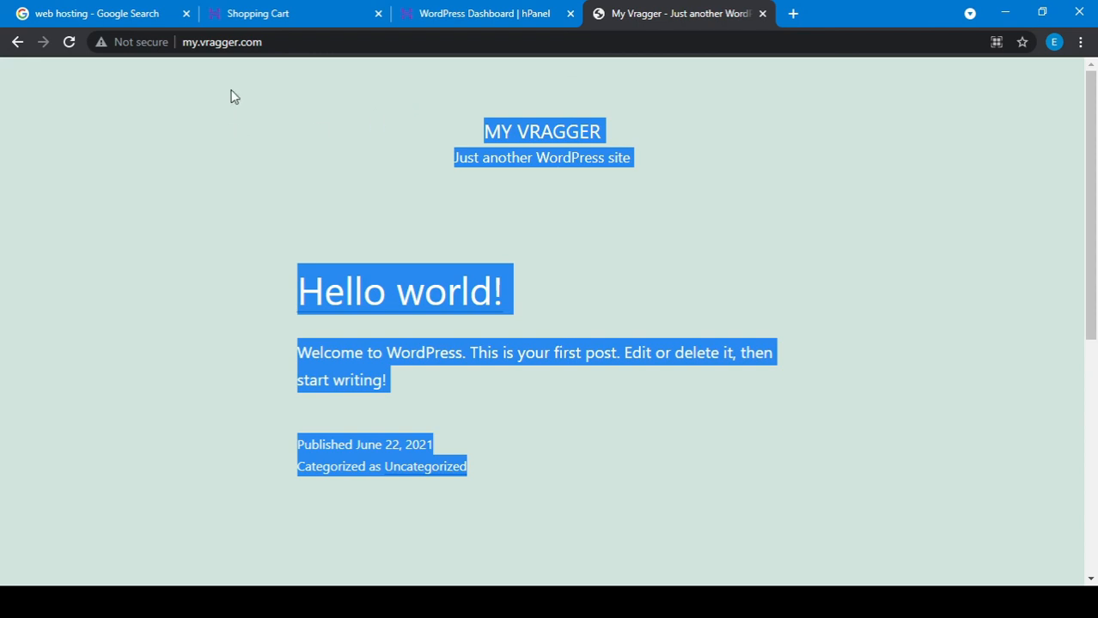
{"action": "left_click", "coordinate": [302, 84]}
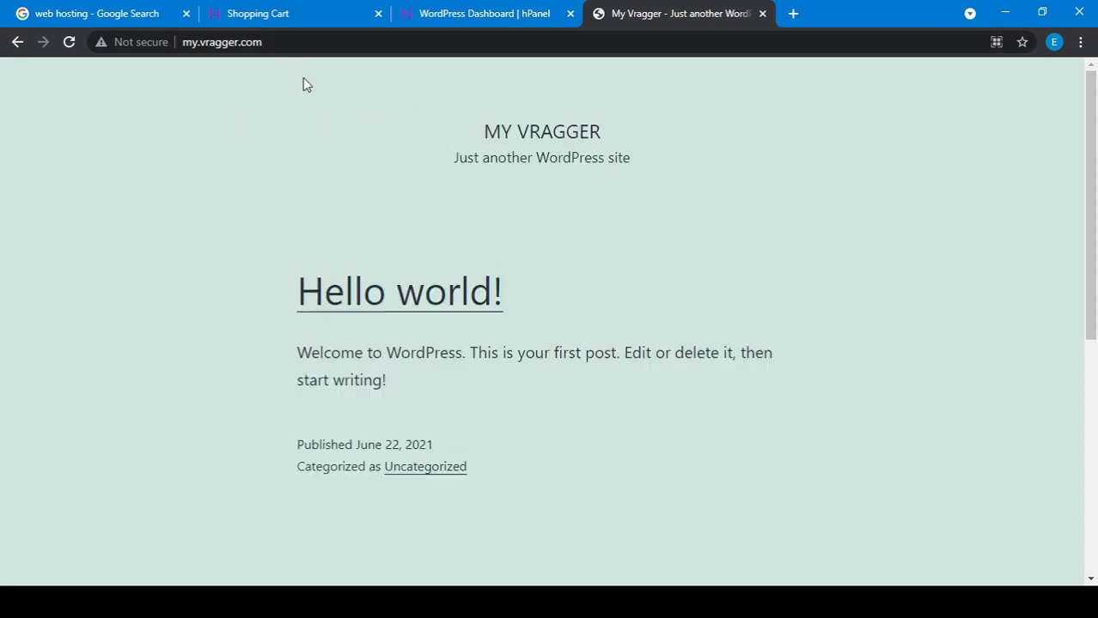
Open the WordPress administration login at my.vragger.com/wp-admin
{"action": "double_click", "coordinate": [293, 43]}
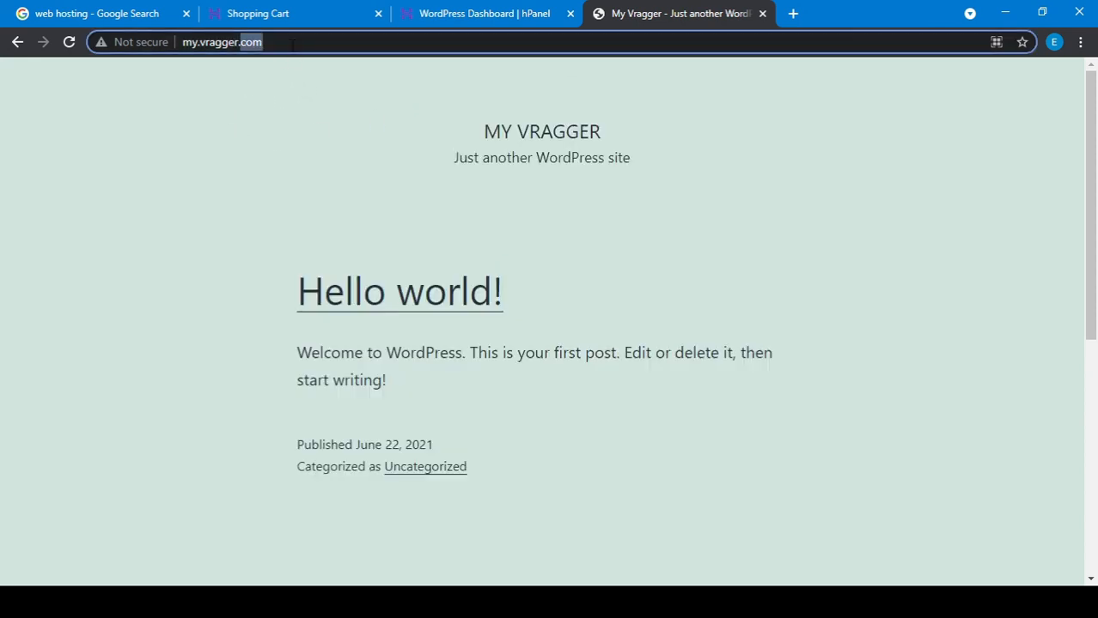
{"action": "left_click", "coordinate": [293, 44]}
{"action": "type", "text": "/"}
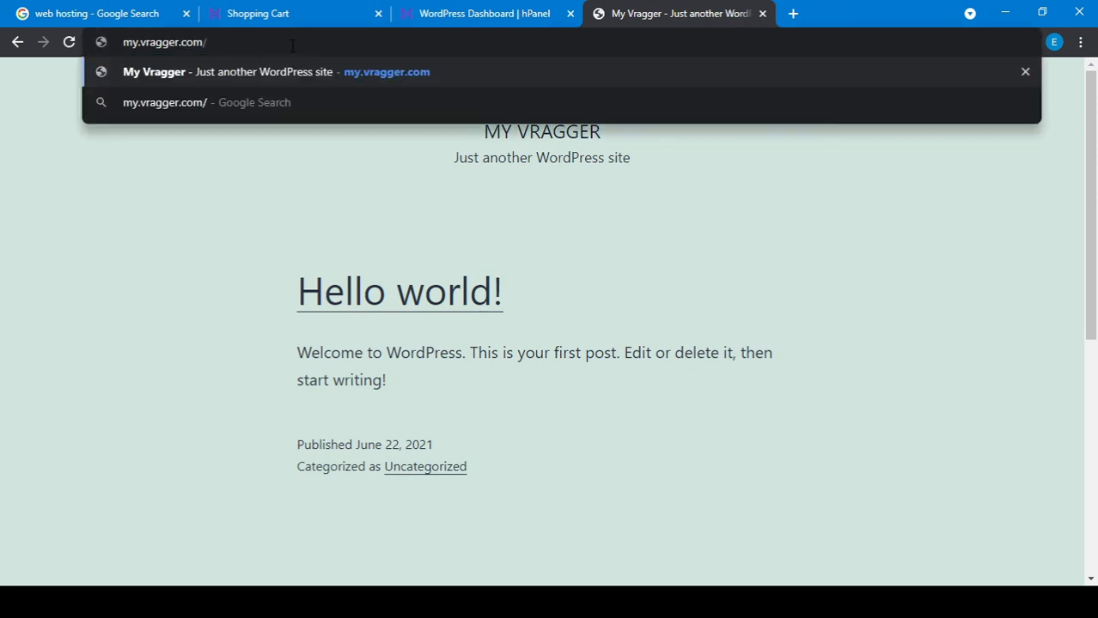
{"action": "type", "text": "wp"}
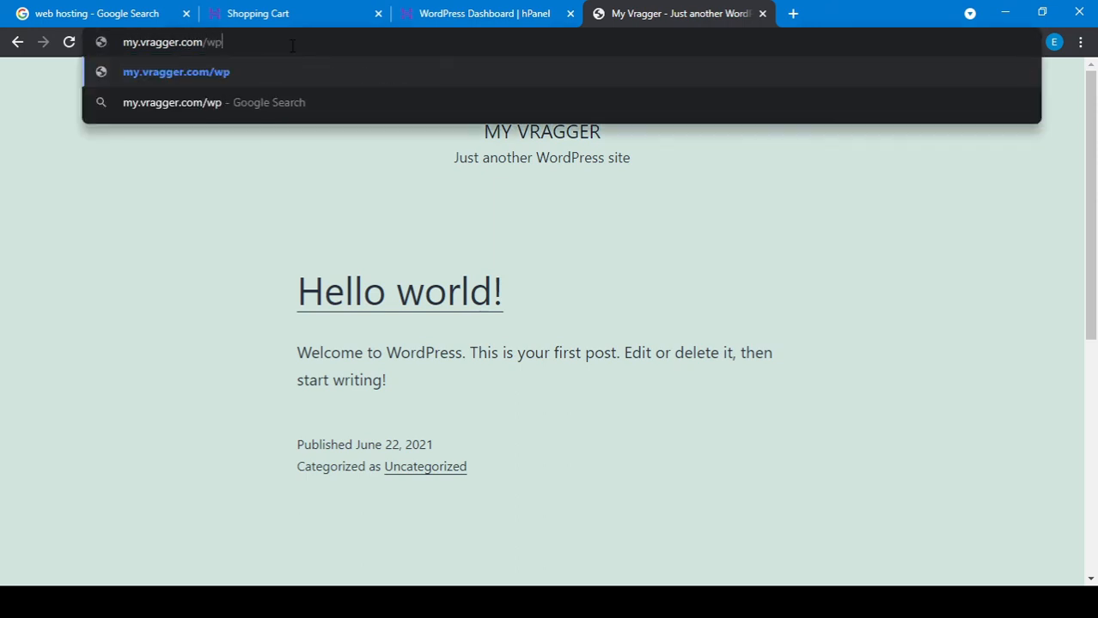
{"action": "type", "text": "-admin"}
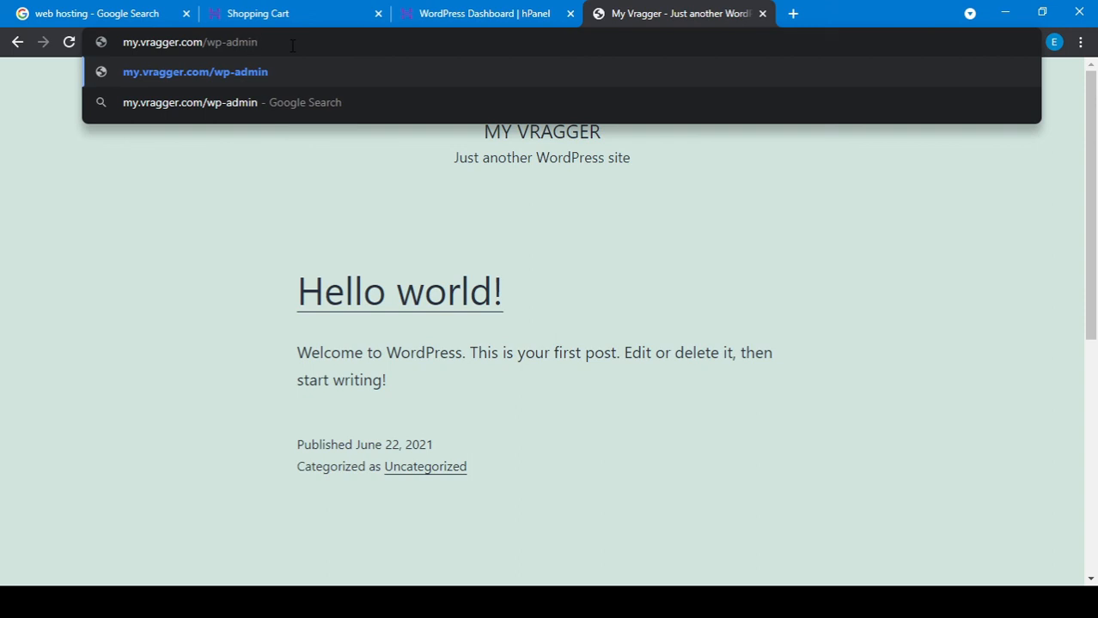
{"action": "key", "text": "Return"}
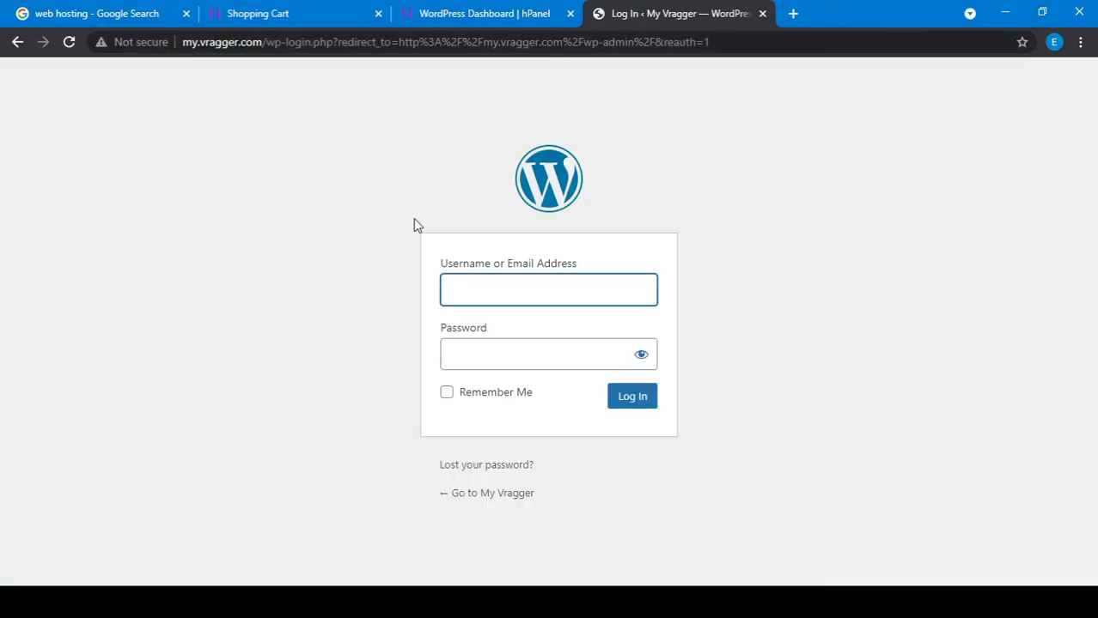
Try to log in to WordPress with the administrator's e-mail address and account password
{"action": "left_click", "coordinate": [485, 282]}
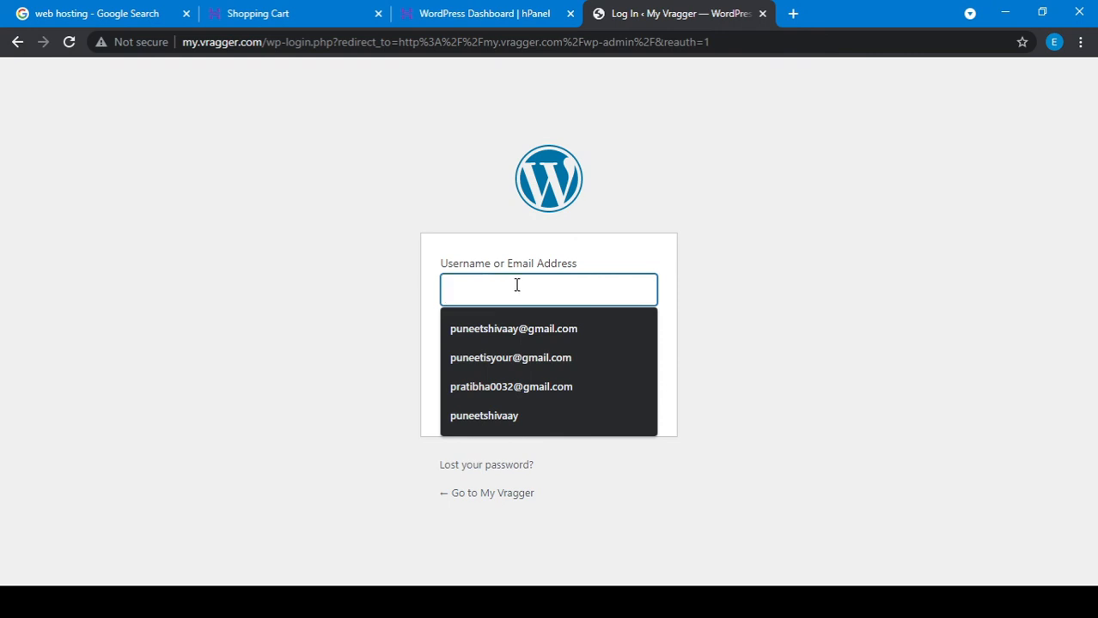
{"action": "left_click", "coordinate": [515, 322]}
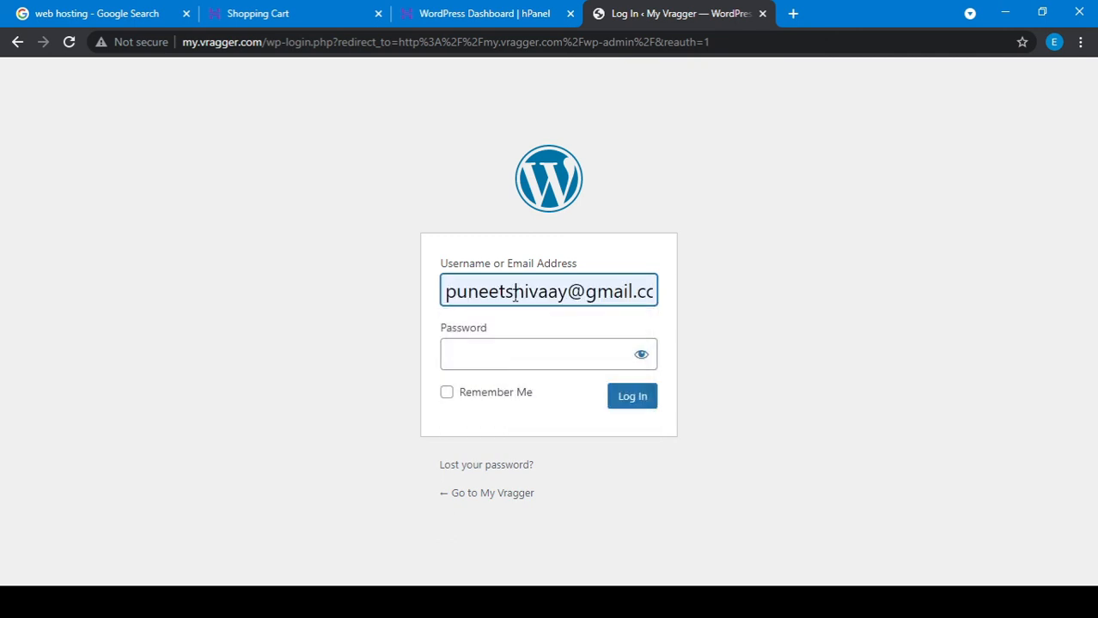
{"action": "left_click", "coordinate": [483, 363]}
{"action": "type", "text": "••"}
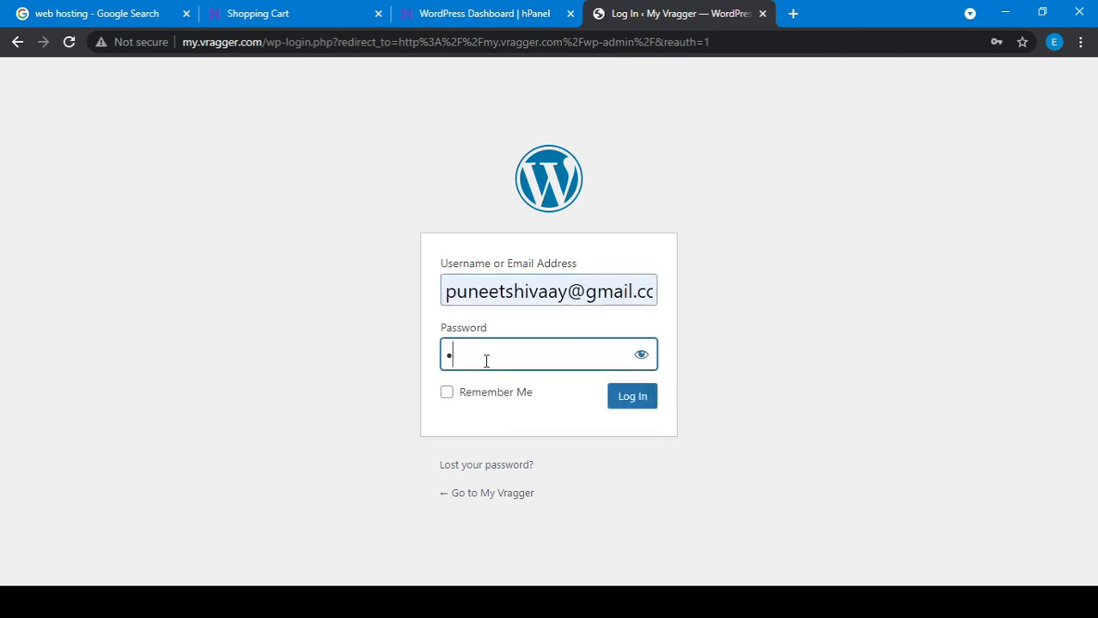
{"action": "type", "text": "••••••"}
{"action": "left_click_drag", "start_coordinate": [507, 354], "coordinate": [367, 362]}
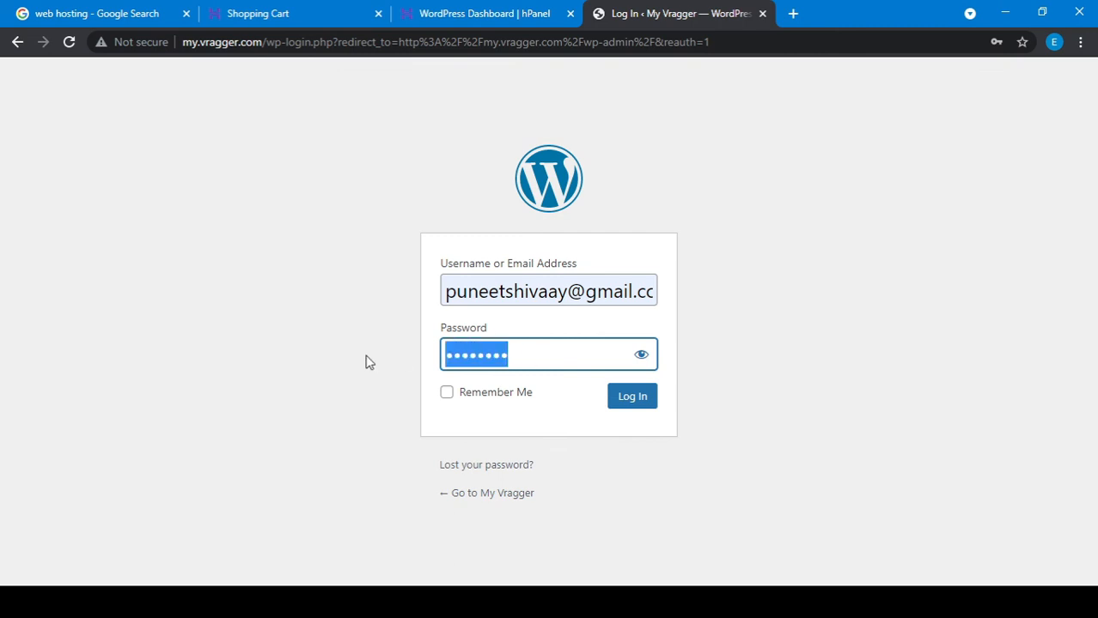
{"action": "type", "text": "•••••••"}
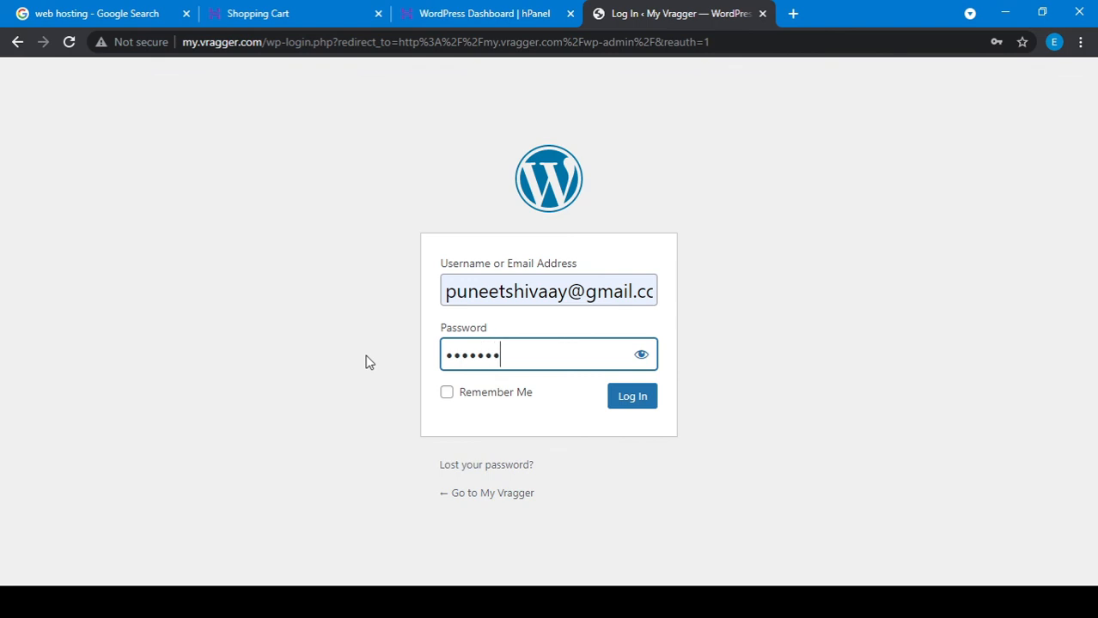
{"action": "type", "text": "••••••"}
{"action": "left_click", "coordinate": [634, 402]}
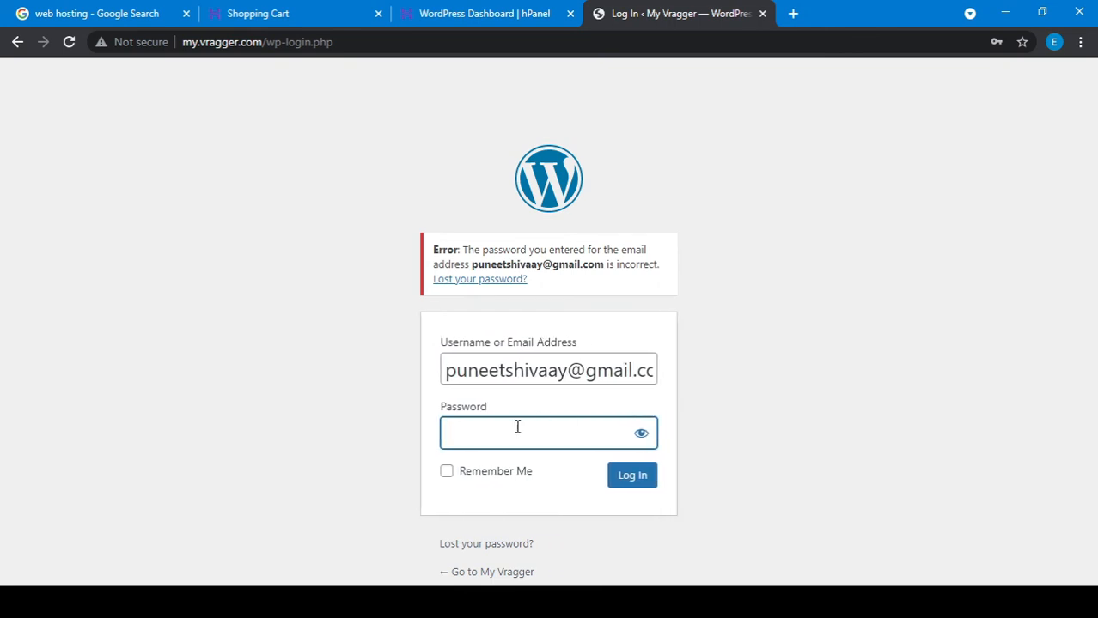
Enter the account password again to log in to WordPress, and dismiss the browser's offer to save it
{"action": "type", "text": "••••••••"}
{"action": "left_click", "coordinate": [632, 478]}
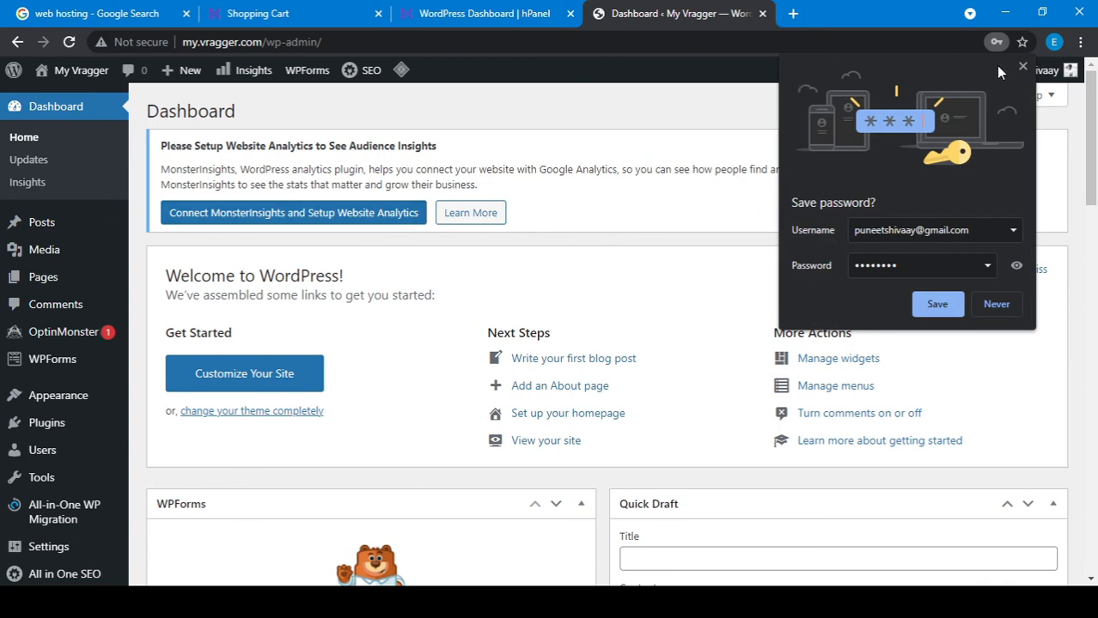
{"action": "left_click", "coordinate": [1023, 67]}
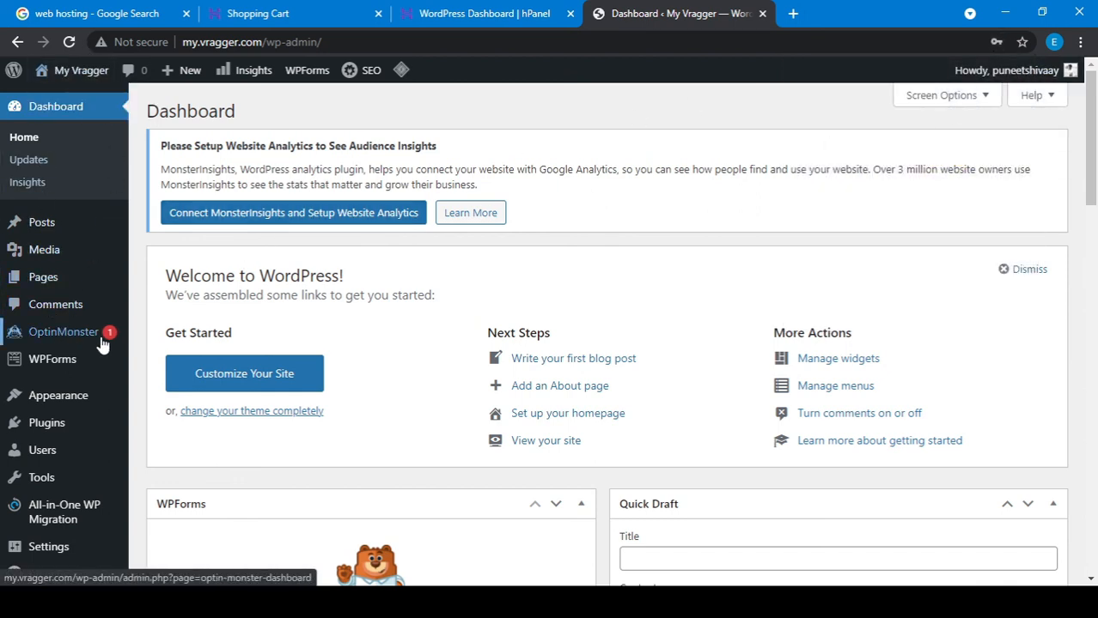
Open the My Vragger site from the WordPress dashboard in a new browser tab and switch to it
{"action": "scroll", "coordinate": [99, 344], "scroll_direction": "down", "scroll_amount": 3}
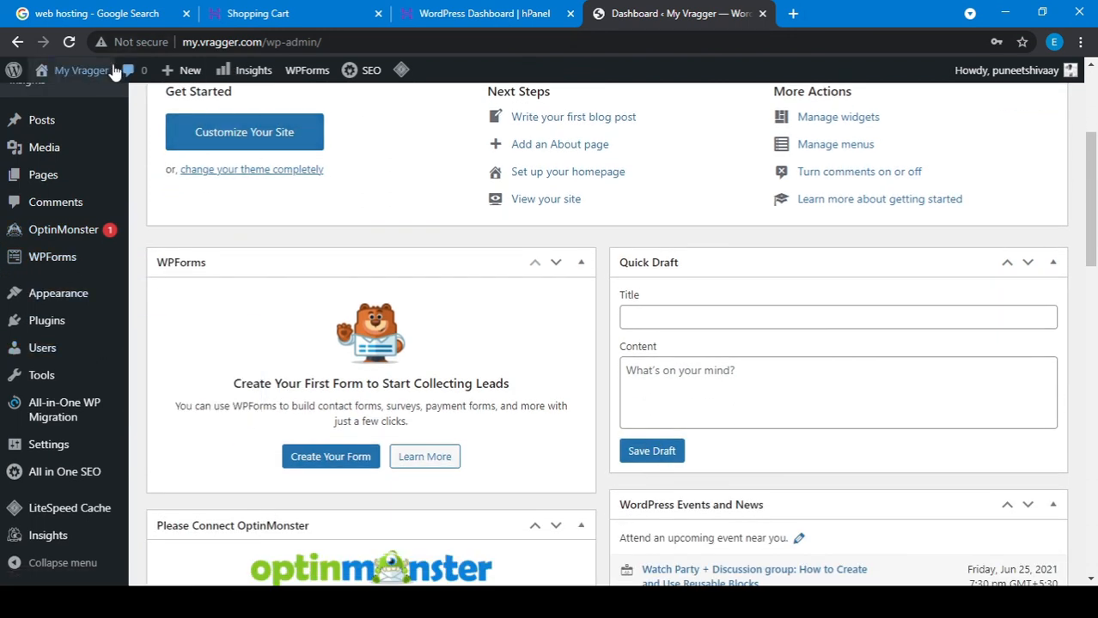
{"action": "right_click", "coordinate": [102, 72]}
{"action": "left_click", "coordinate": [137, 85]}
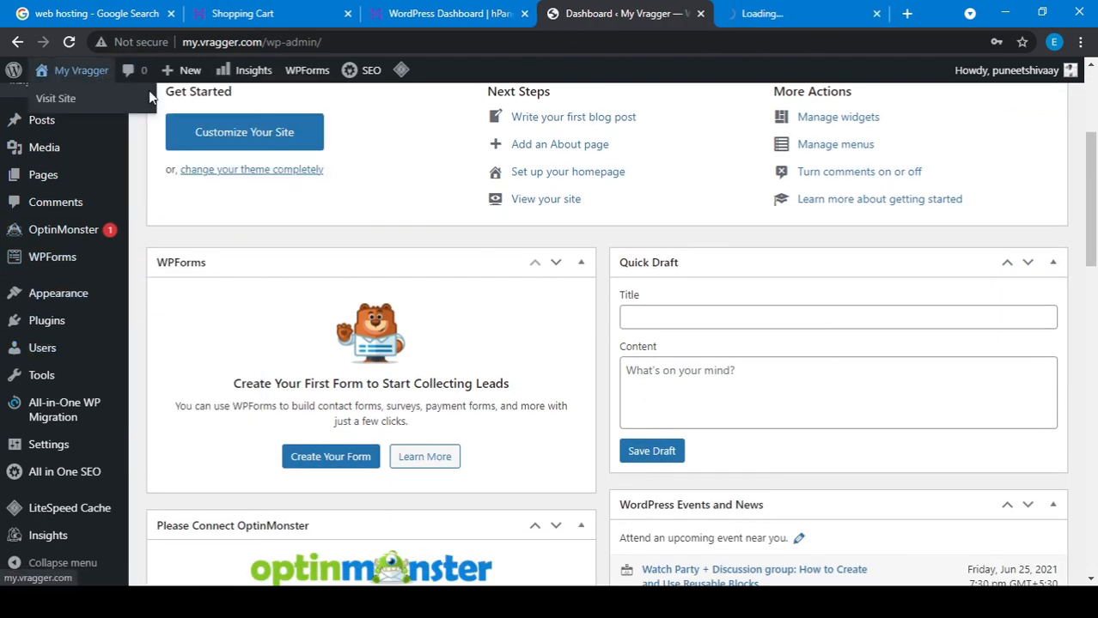
{"action": "left_click", "coordinate": [806, 12]}
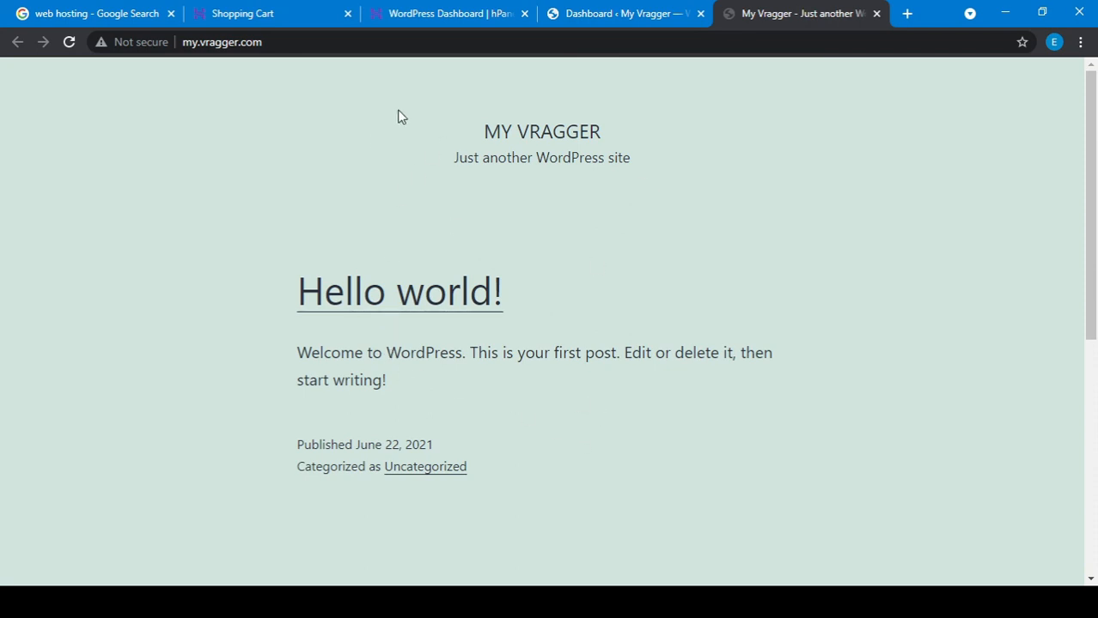
Look over the default home page of the live site and return to the WordPress dashboard
{"action": "left_click_drag", "start_coordinate": [399, 113], "coordinate": [283, 503]}
{"action": "left_click", "coordinate": [618, 13]}
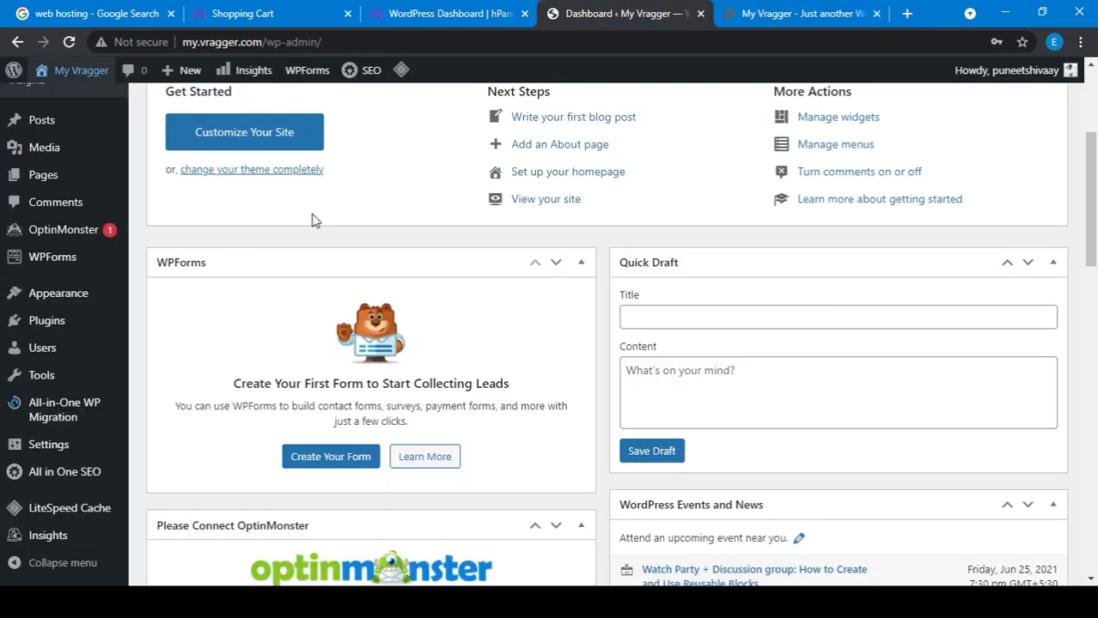
{"action": "scroll", "coordinate": [214, 353], "scroll_direction": "up", "scroll_amount": 3}
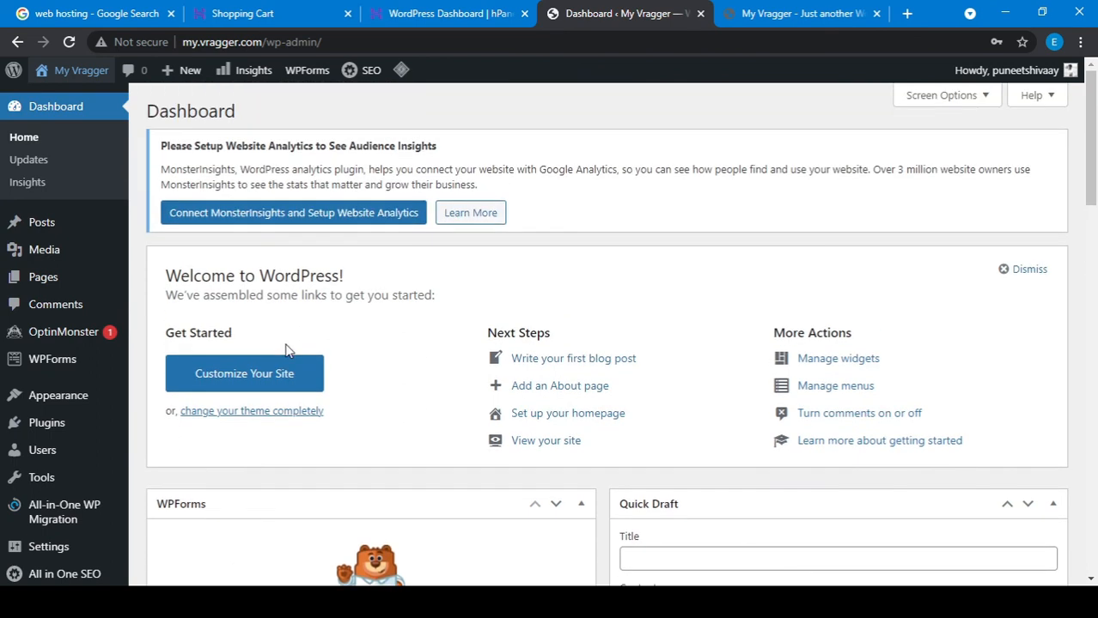